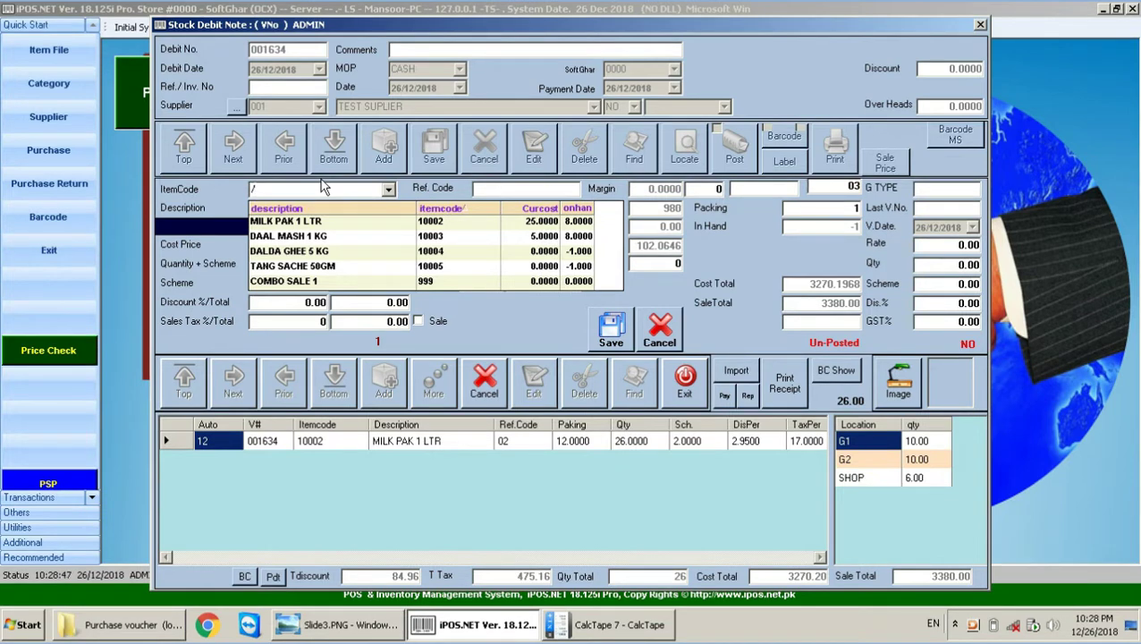
Step: Search the item code for /DAL and pick DALDA GHEE 5 KG
text(DALA)
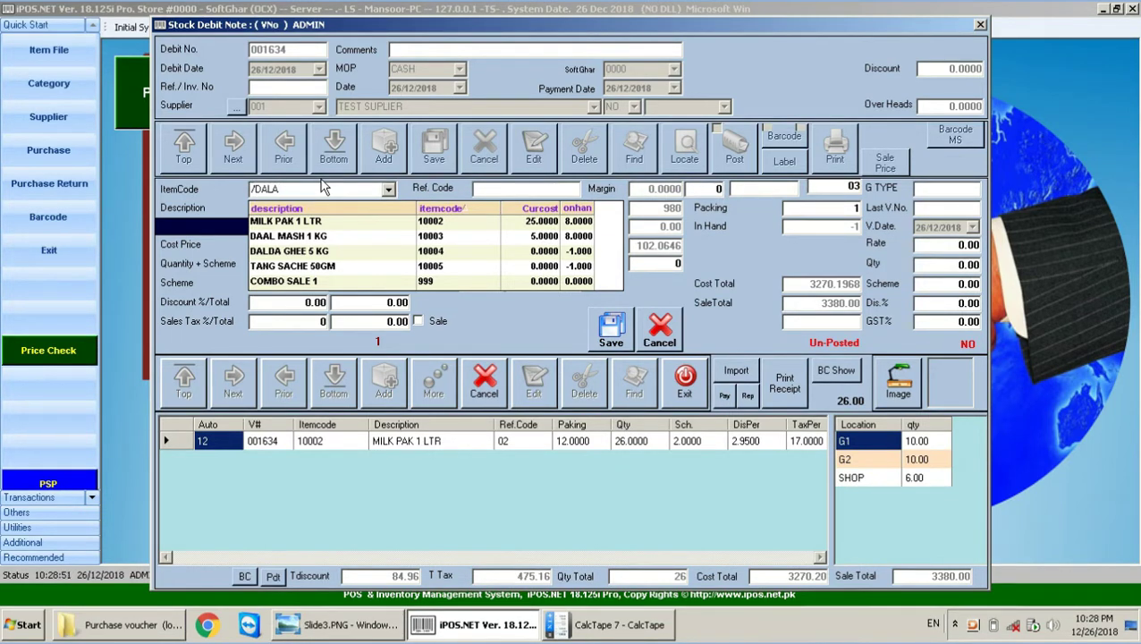
key(Return)
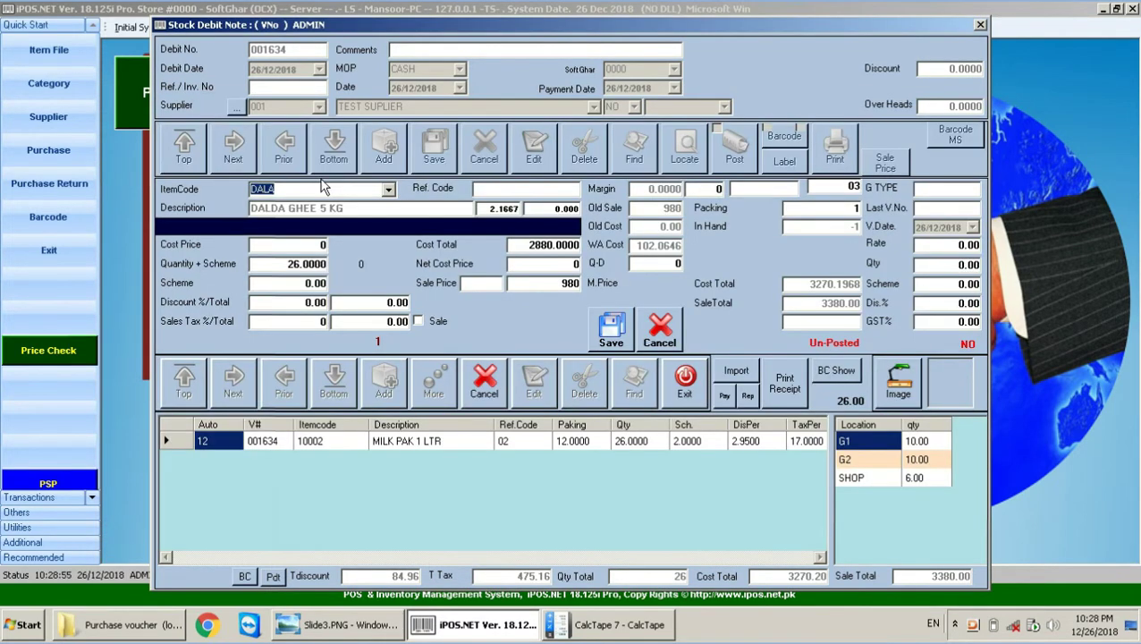
key(BackSpace)
key(BackSpace)
key(BackSpace)
key(BackSpace)
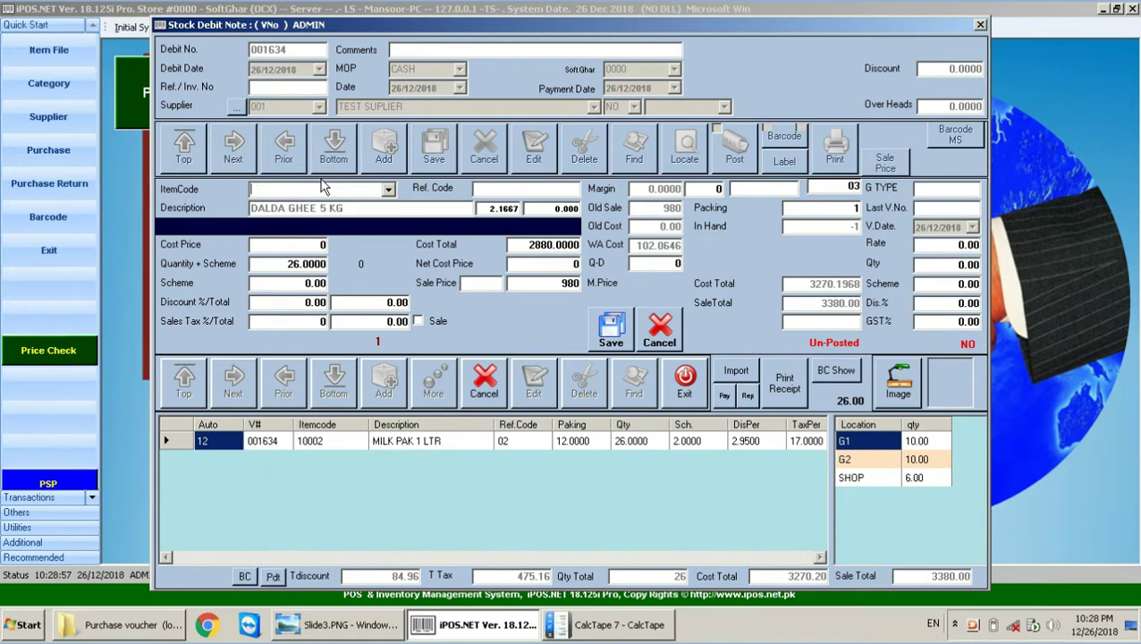
text(/DAL)
key(Return)
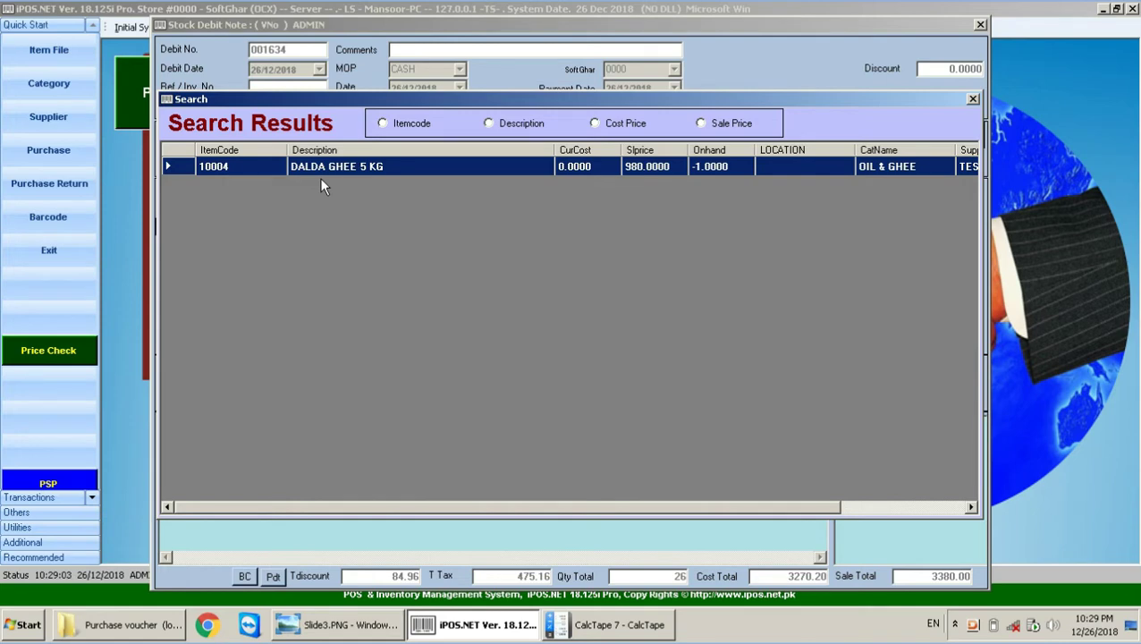
key(Return)
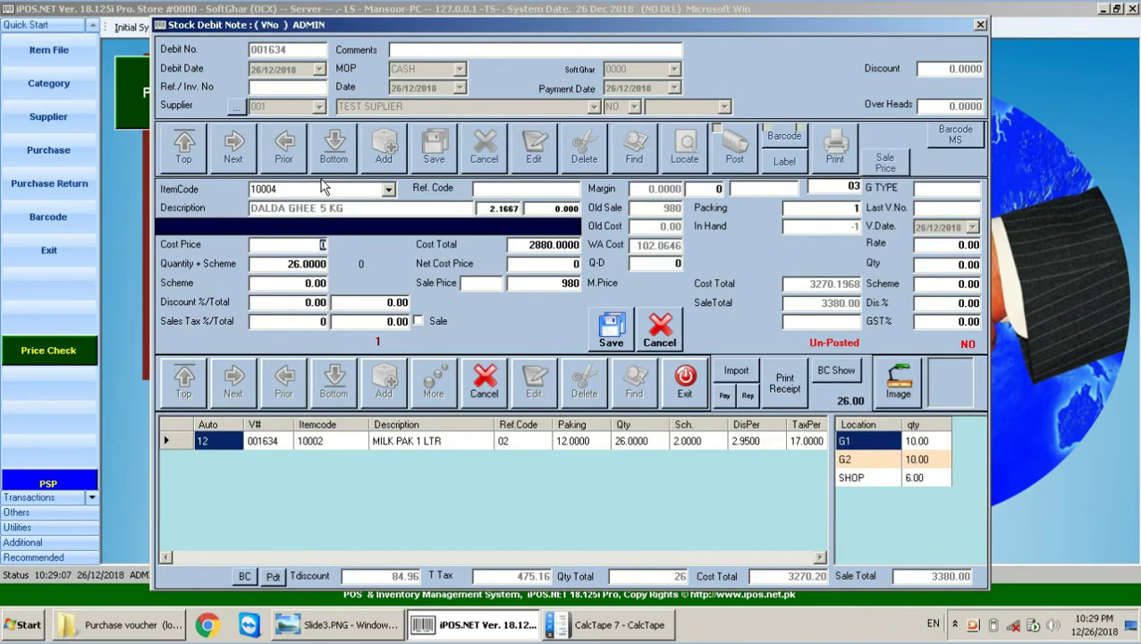
Step: Enter cost price 940 and quantity 12 for the DALDA GHEE 5 KG line
text(940)
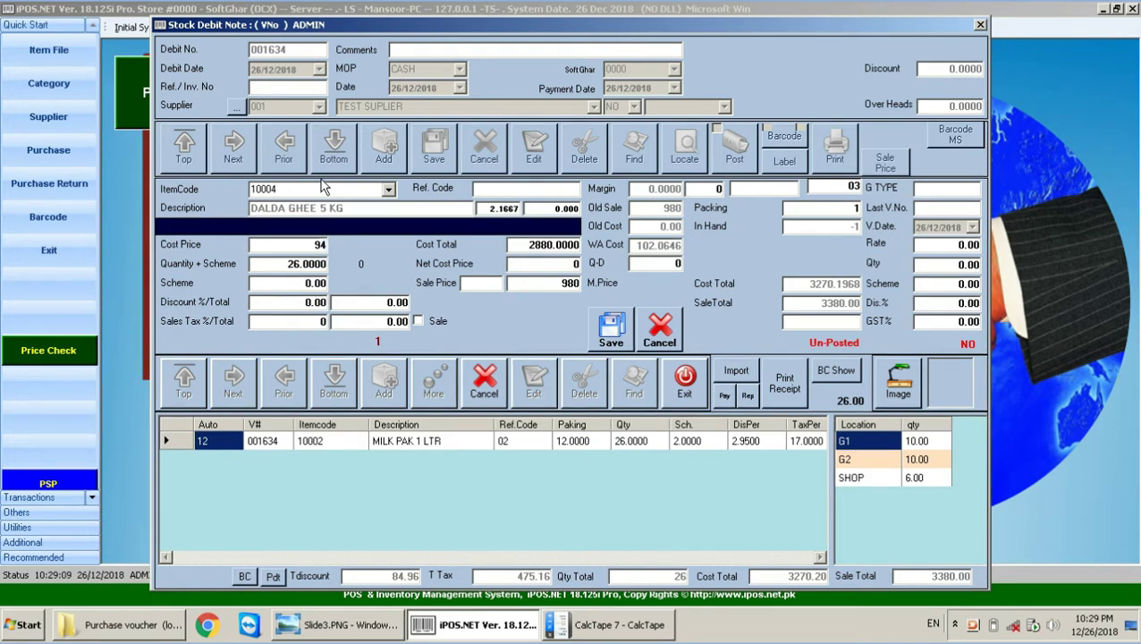
key(Return)
text(12)
key(Return)
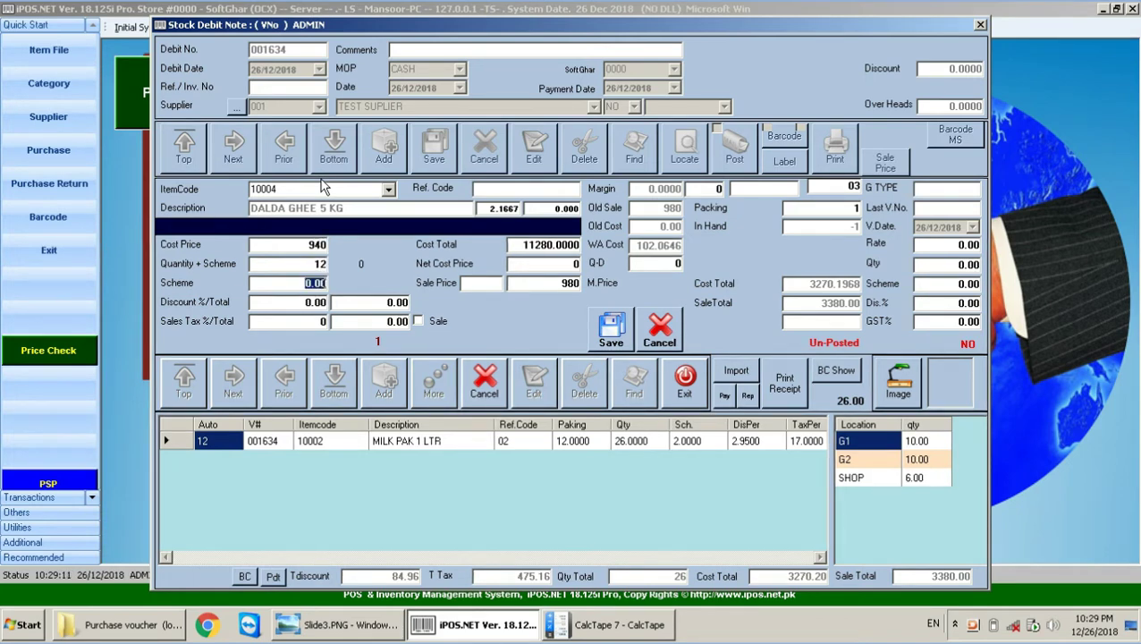
key(Return)
key(Return)
key(Return)
key(Return)
key(Return)
key(Return)
key(Return)
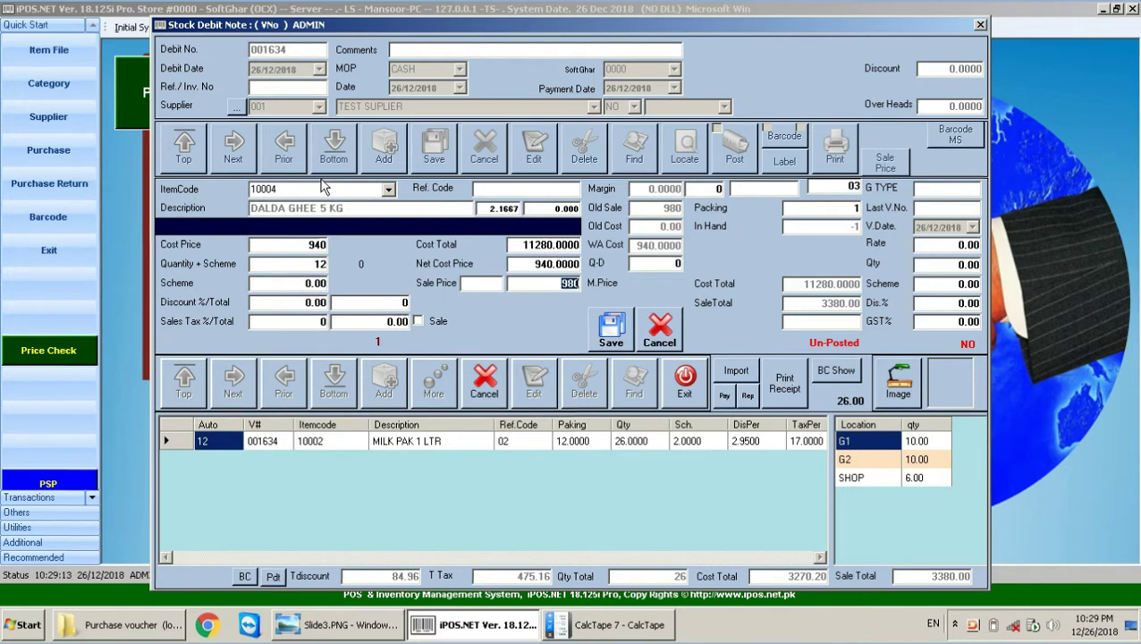
key(Return)
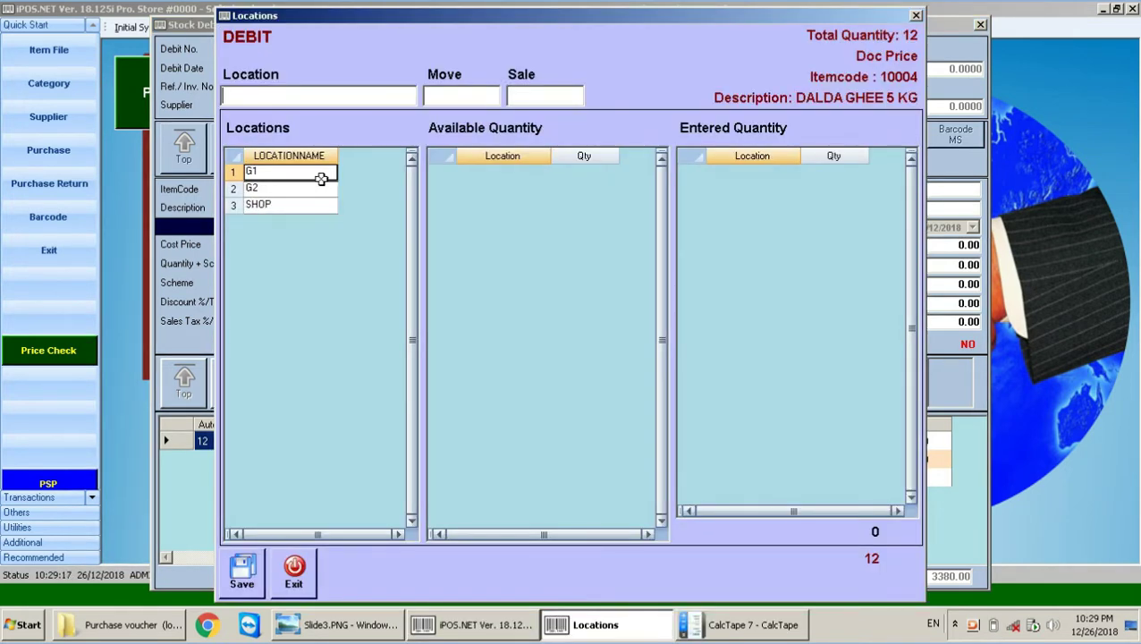
Step: Assign all 12 DALDA GHEE 5 KG units to SHOP and leave item entry
text(SHOP)
key(Return)
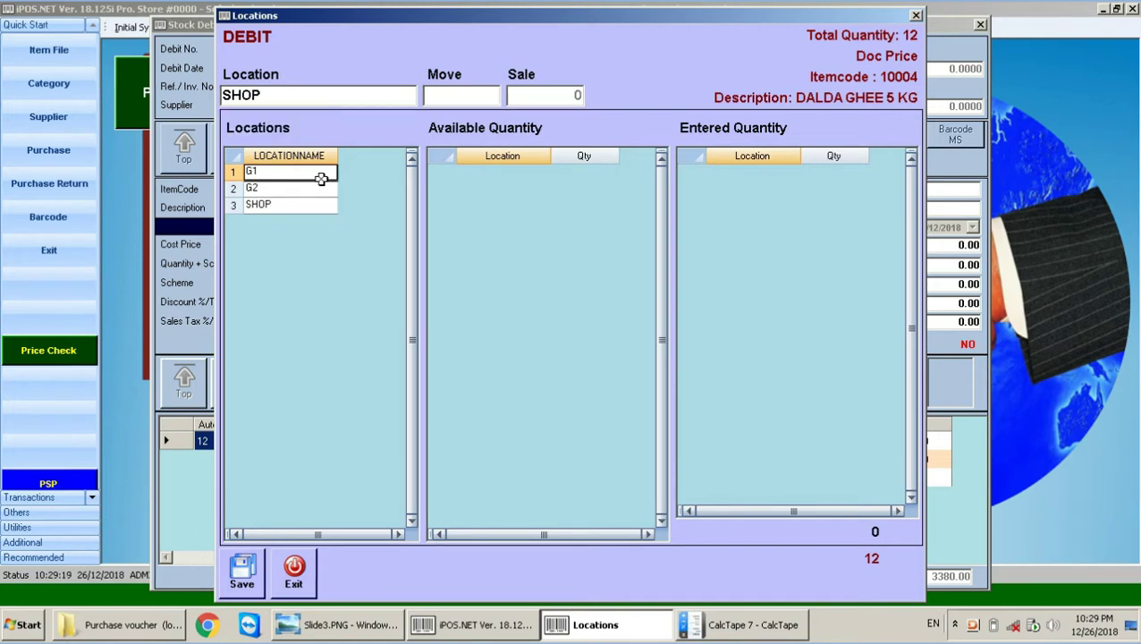
key(Return)
key(Return)
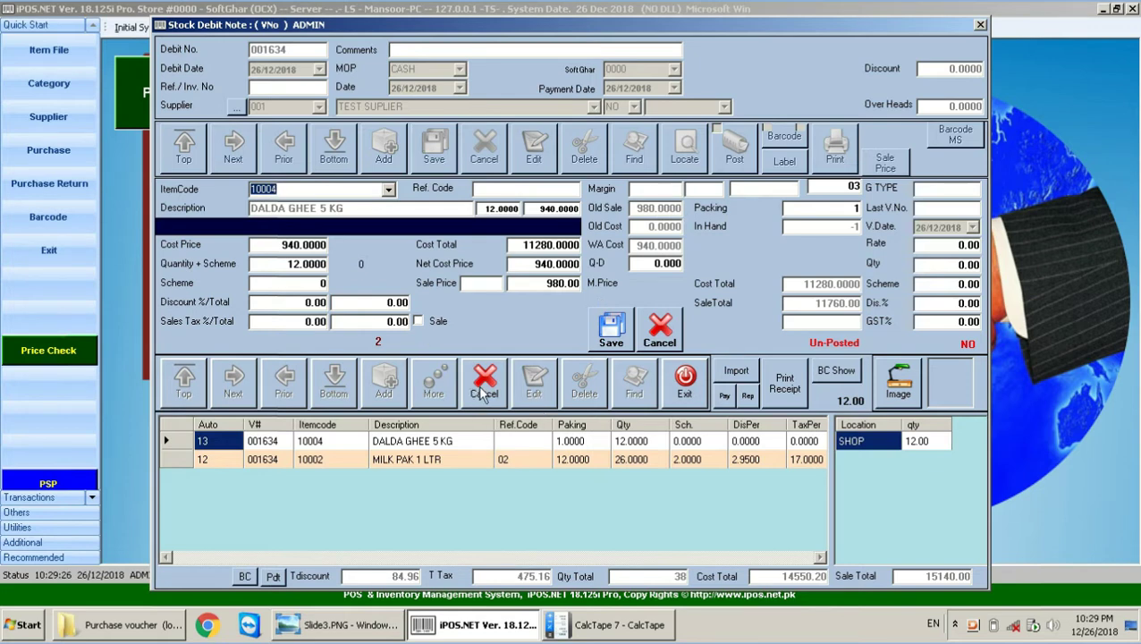
click(481, 384)
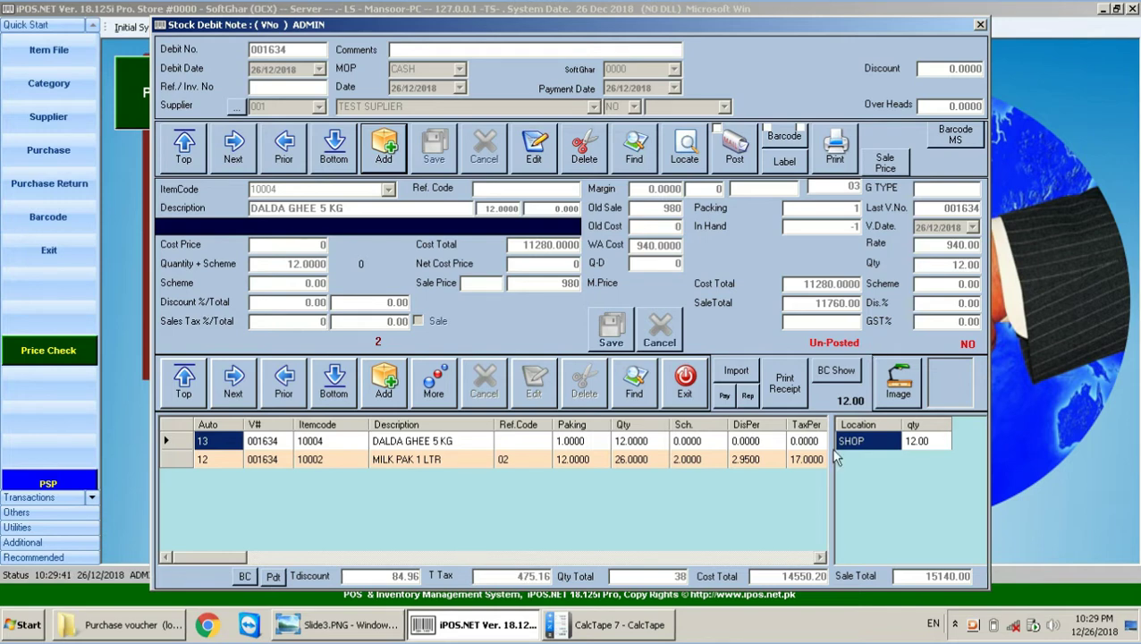
Step: Compare the DALDA GHEE and MILK PAK lines, then put debit note 001634 into edit mode
click(656, 438)
click(630, 461)
click(642, 441)
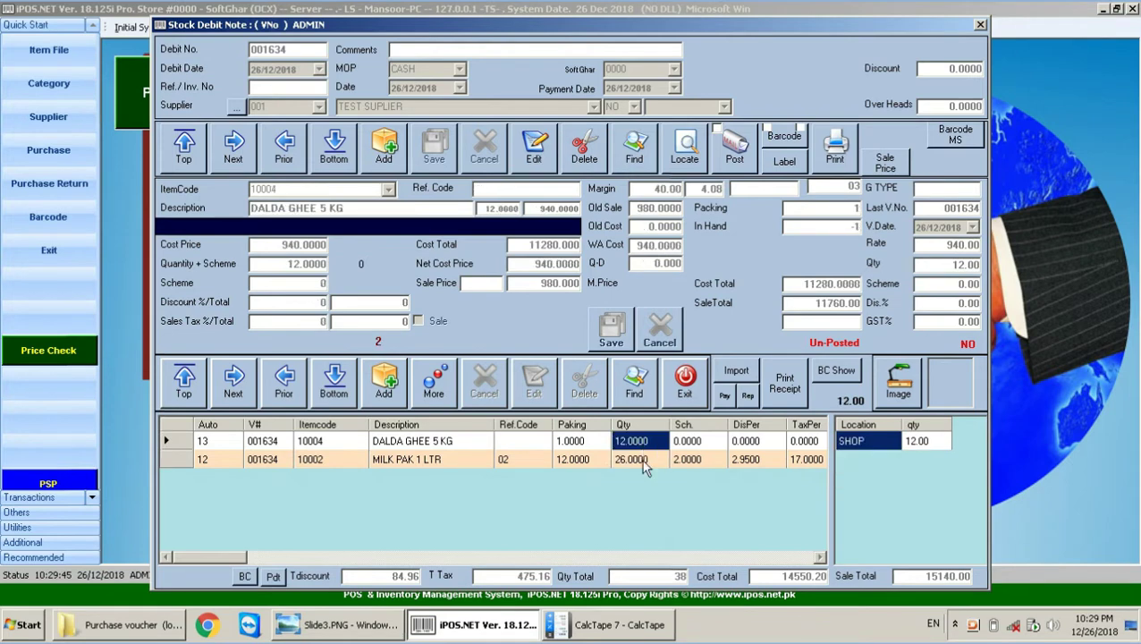
click(642, 459)
click(641, 441)
click(641, 459)
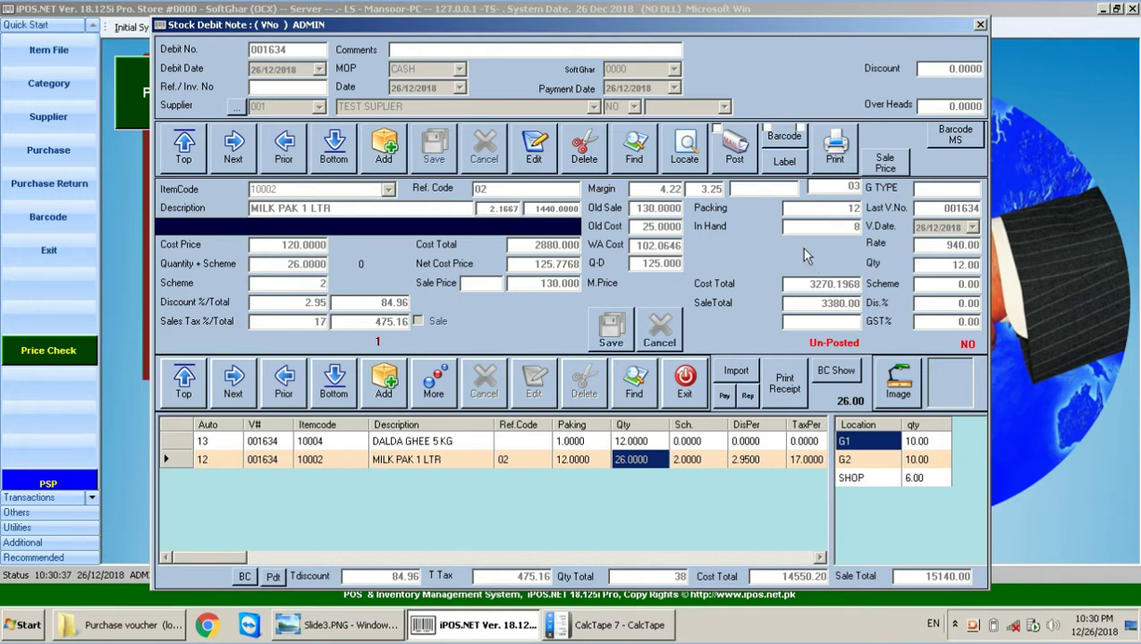
click(533, 152)
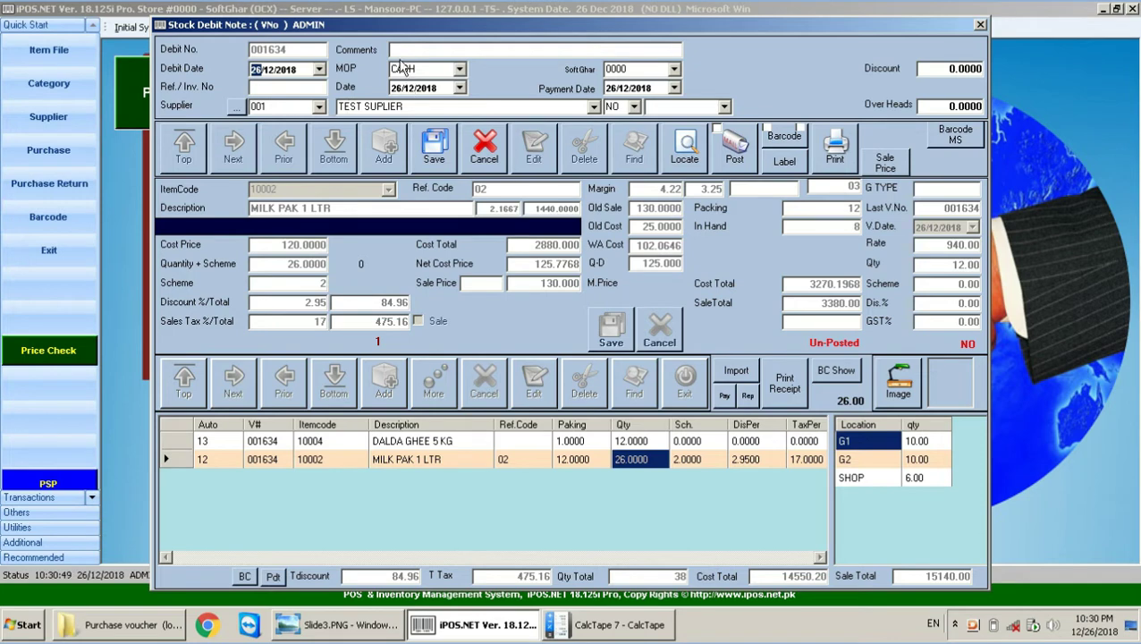
Step: Enter an overall discount of 550.20 on debit note 001634 and save it
click(920, 69)
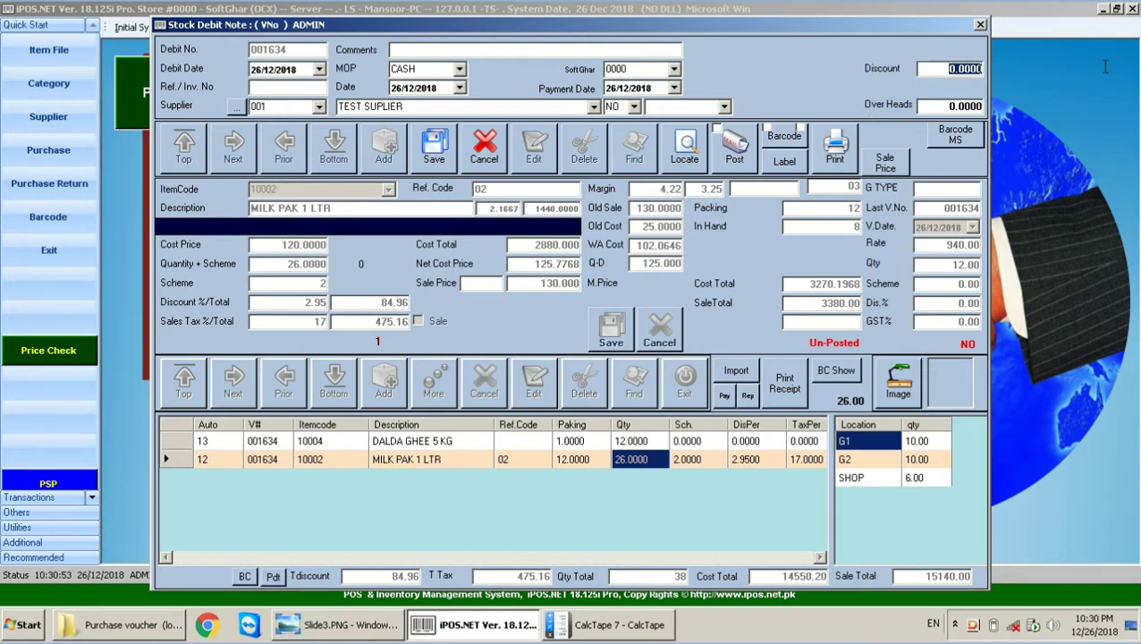
text(550.20)
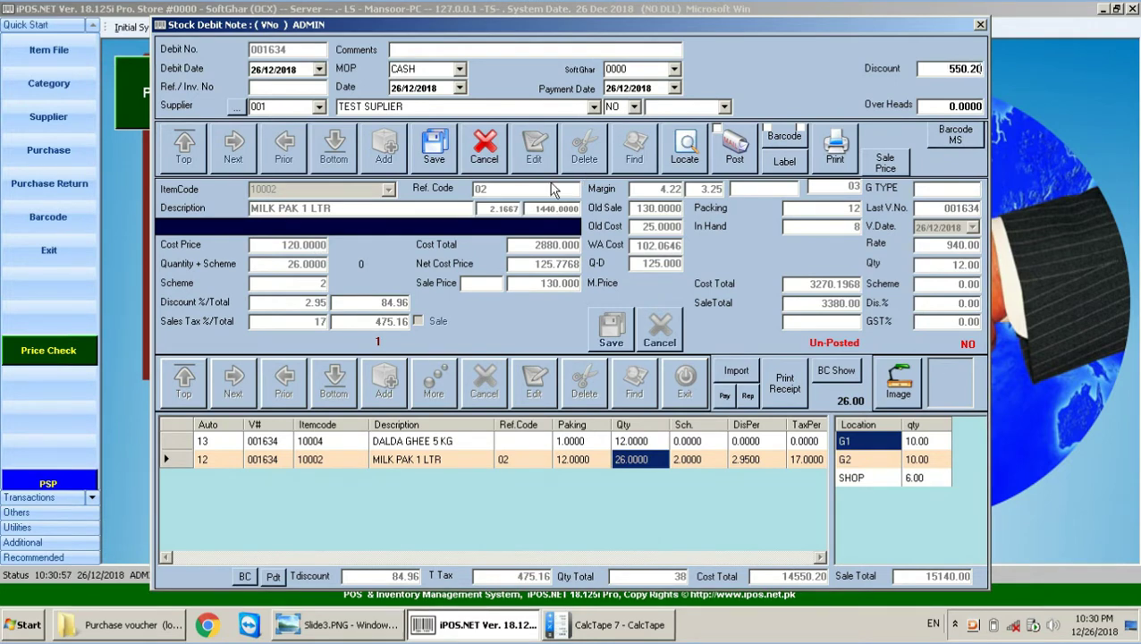
key(Return)
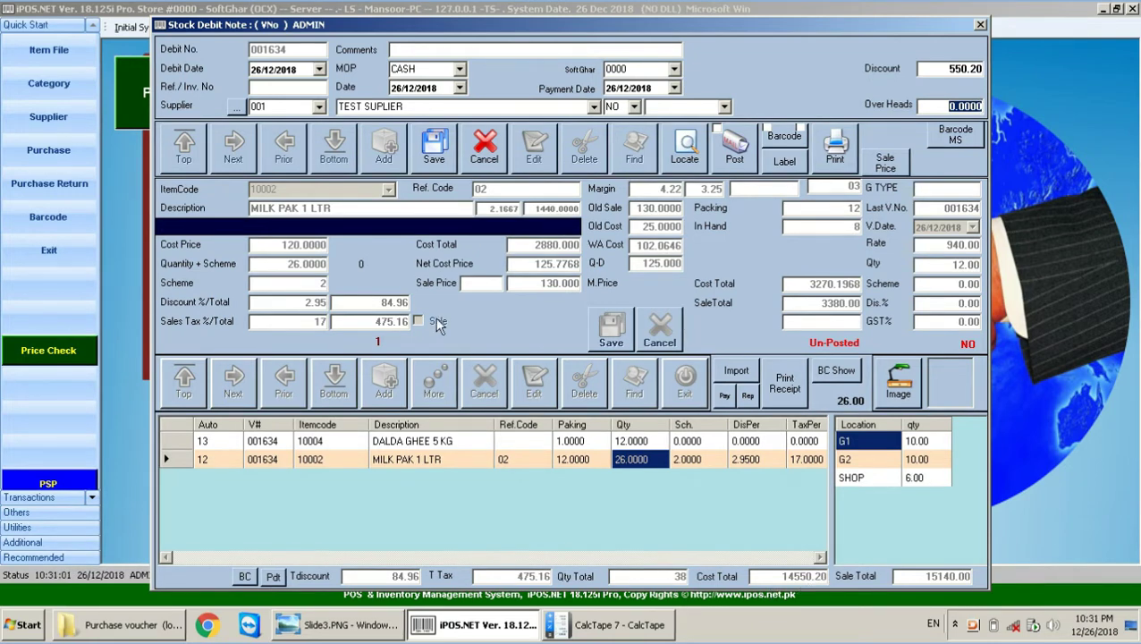
key(Return)
click(597, 356)
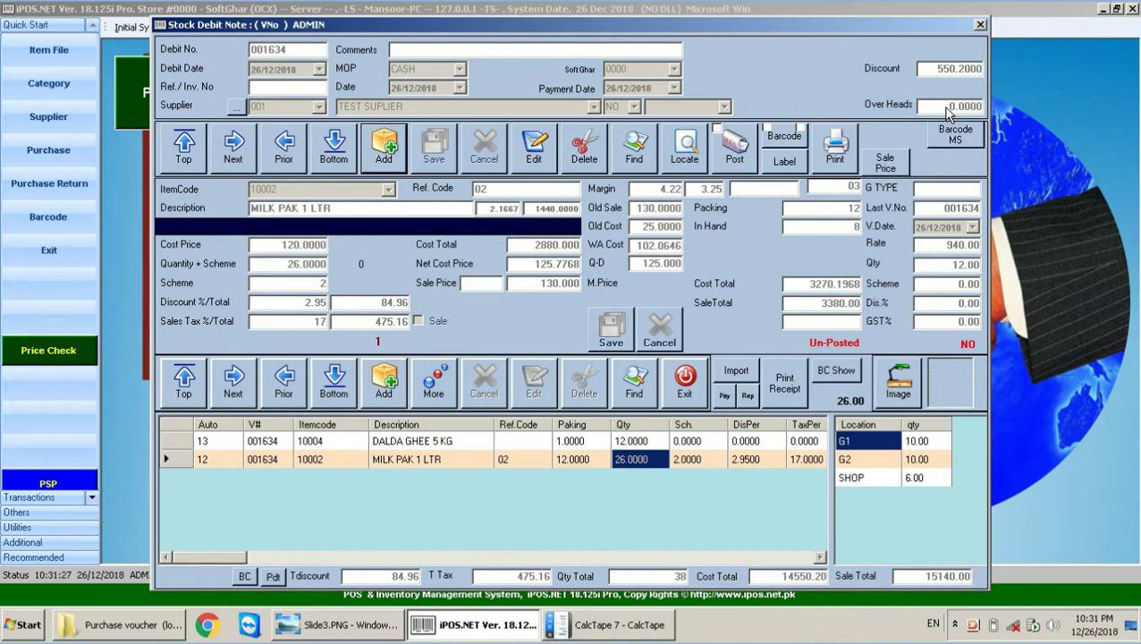
Step: Post debit note 001634, then switch to the Slide3 location-rules slide in Photo Viewer
click(733, 163)
click(574, 365)
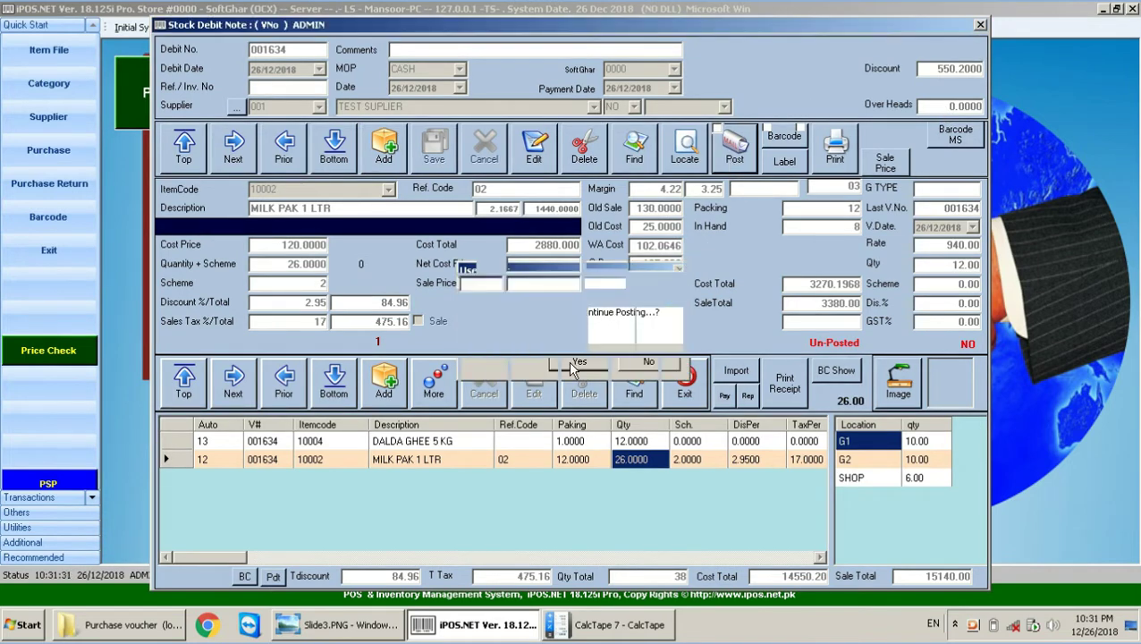
click(638, 363)
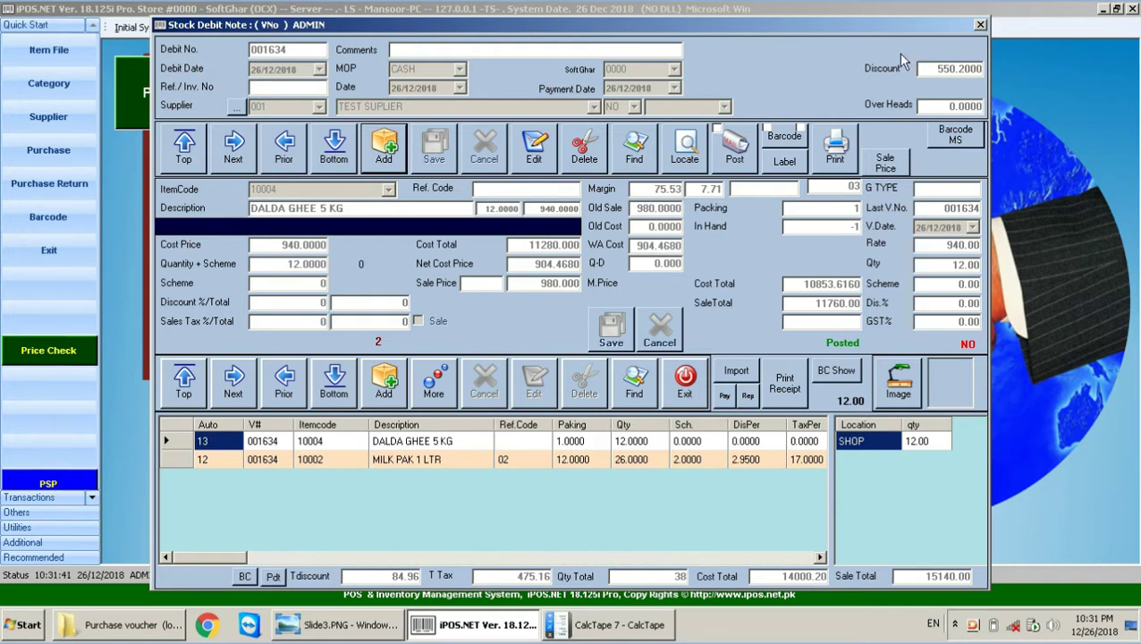
click(358, 624)
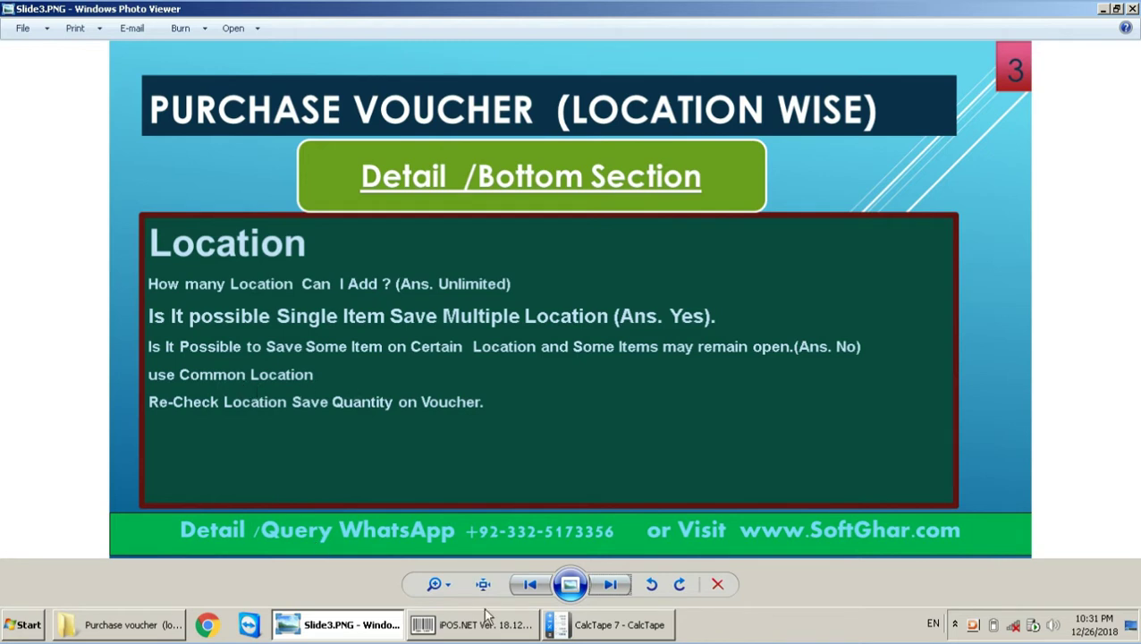
Step: Advance to the Voucher Function slide, then return to the iPOS.NET debit note
click(610, 584)
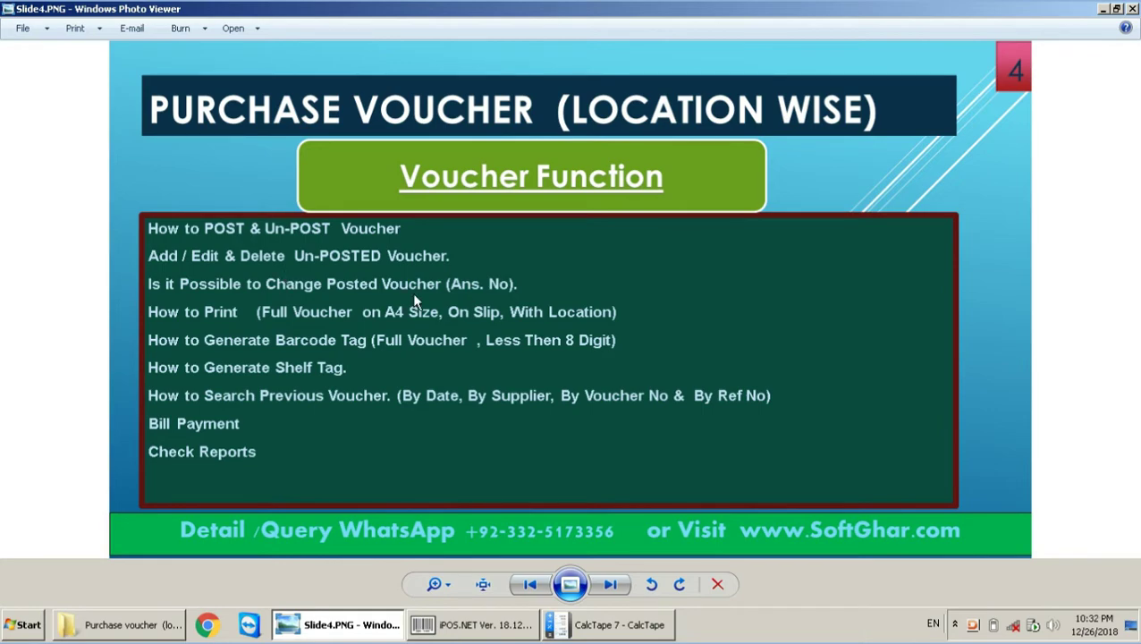
click(479, 631)
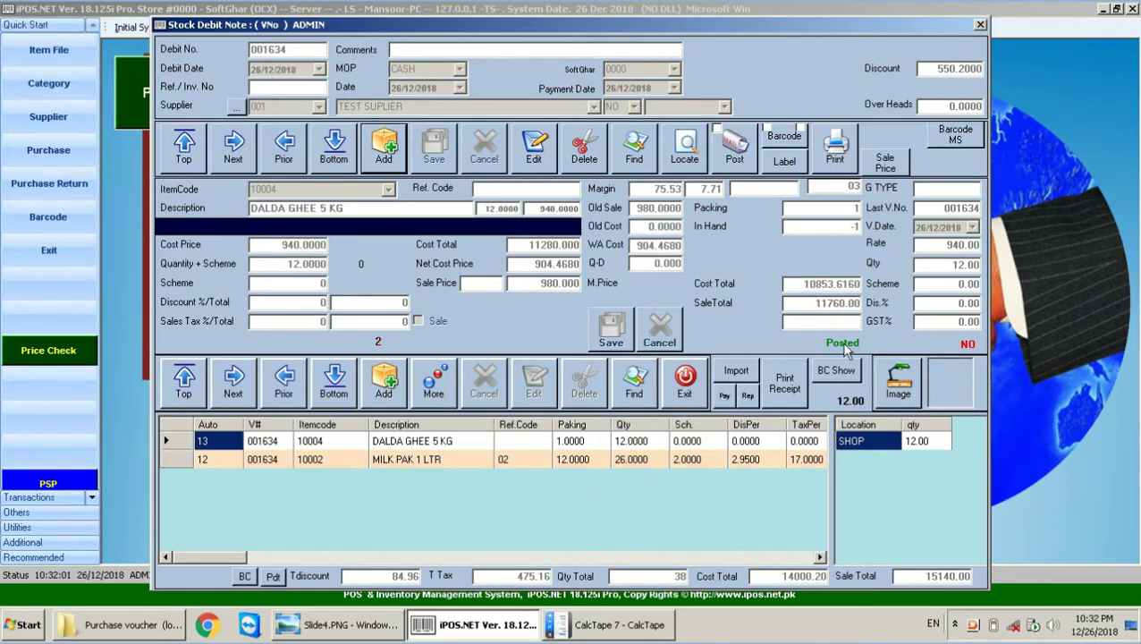
Step: Check the DALDA GHEE and MILK PAK lines and attempt to edit the posted debit note
click(688, 441)
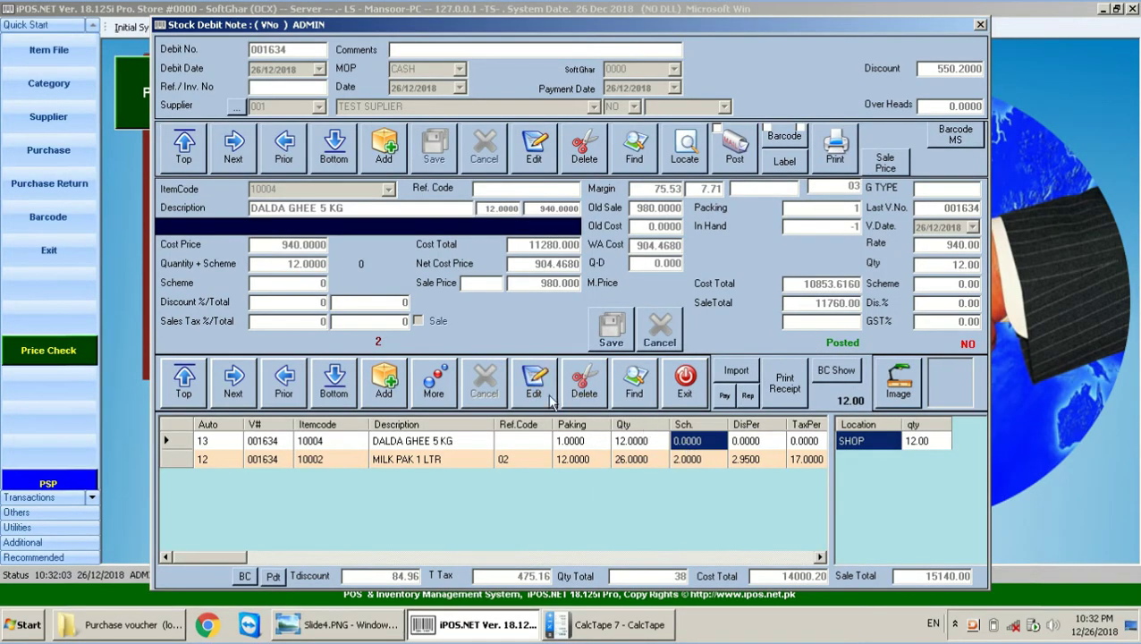
click(572, 459)
click(572, 440)
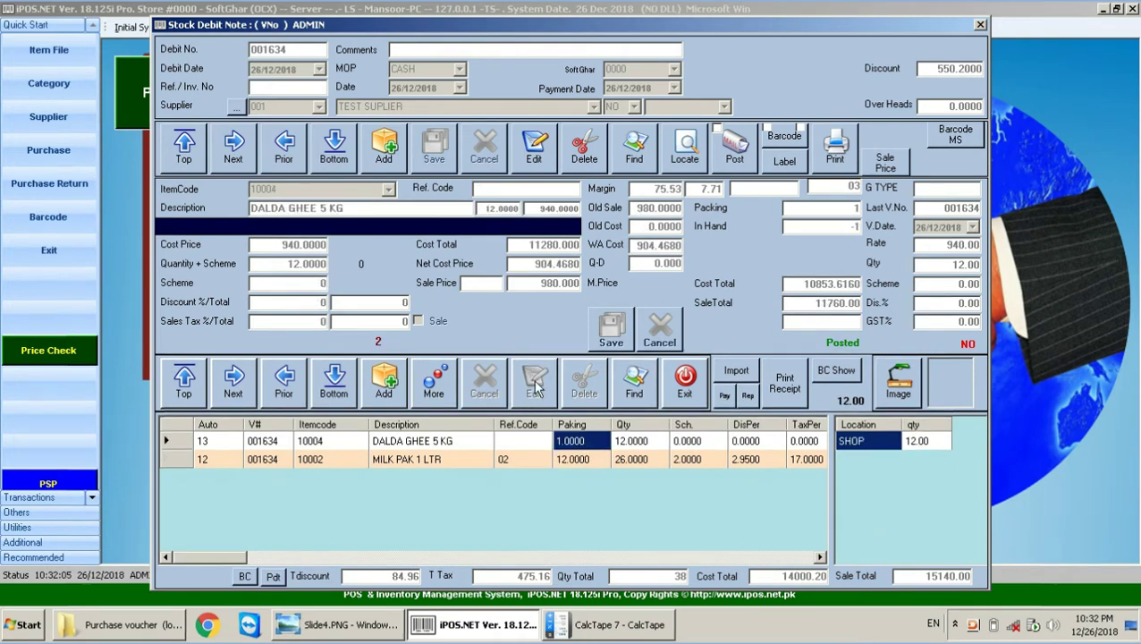
click(570, 459)
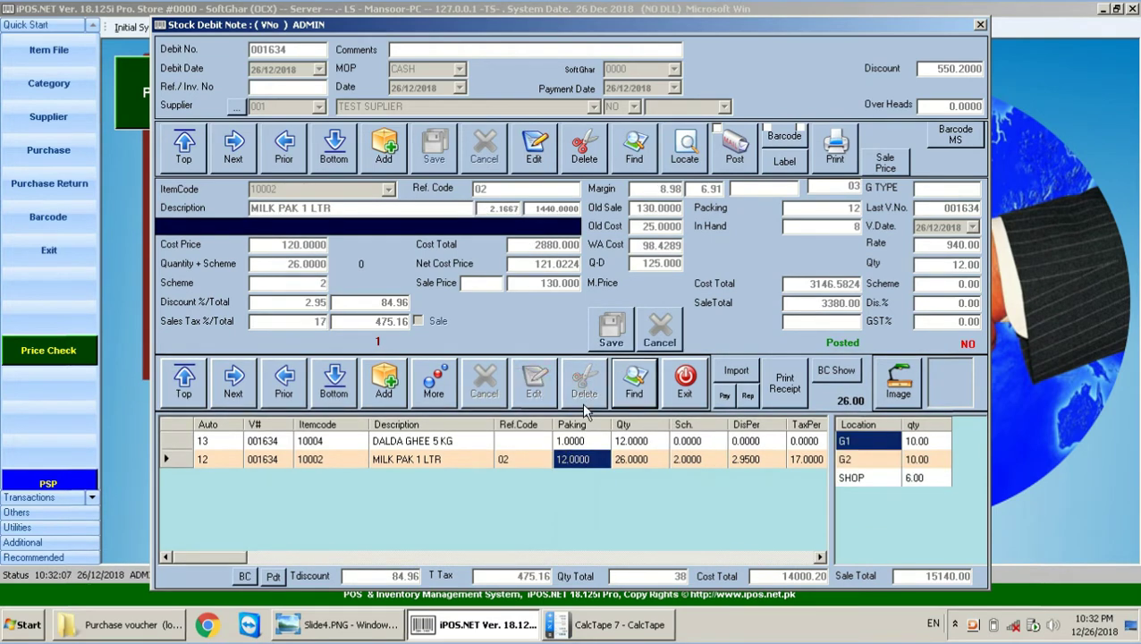
click(548, 161)
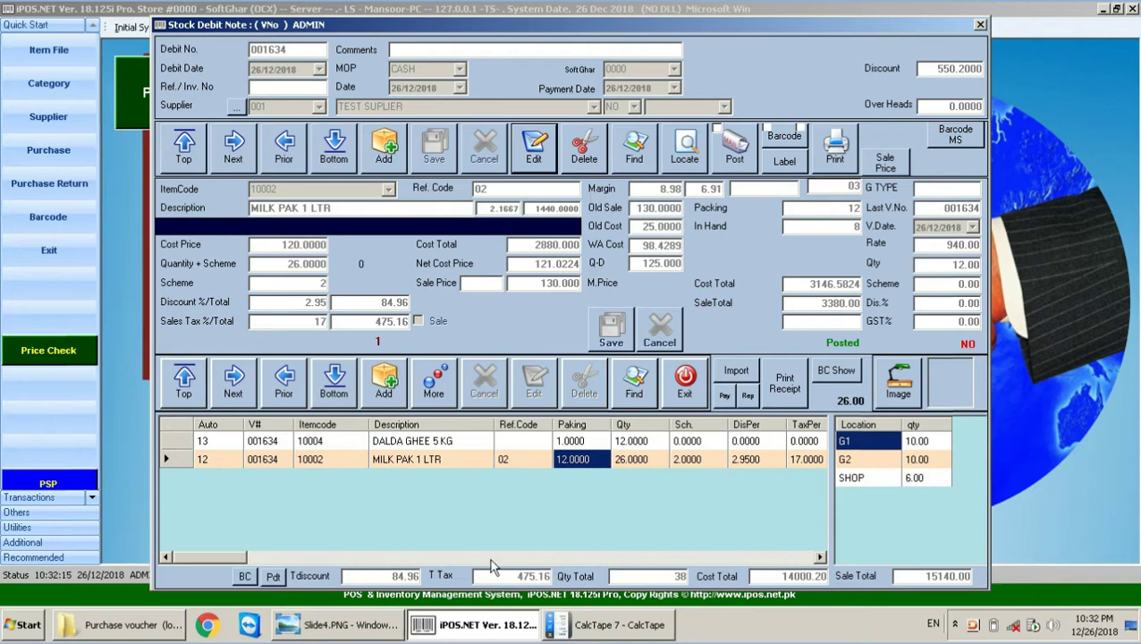
Step: Glance at the slide, return to iPOS.NET, and open the Find list of debit vouchers
click(344, 625)
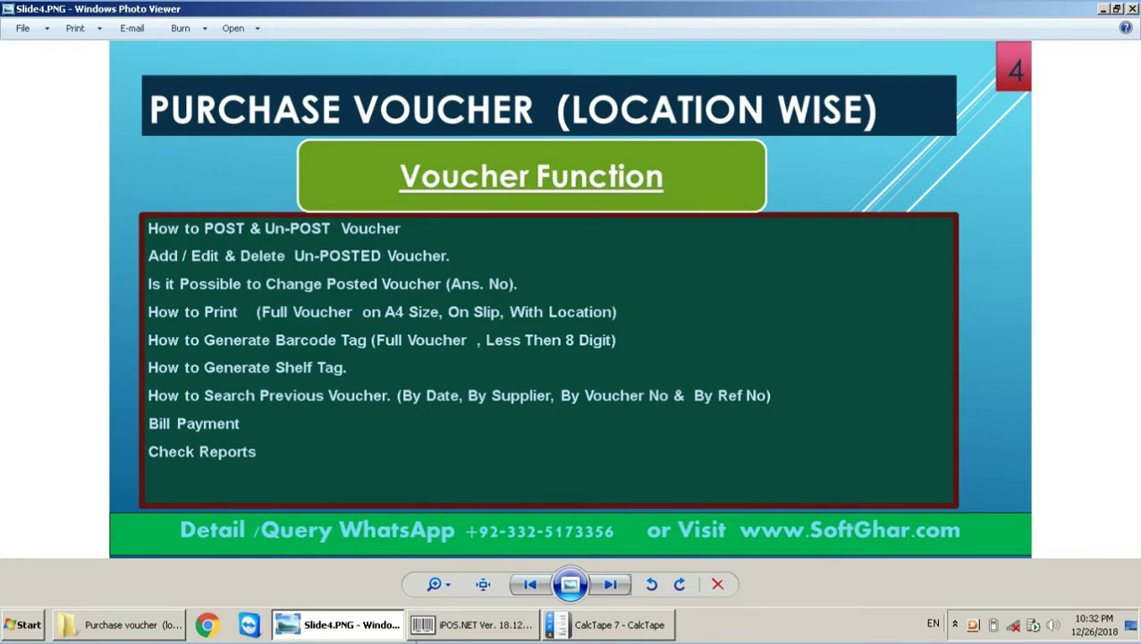
click(530, 632)
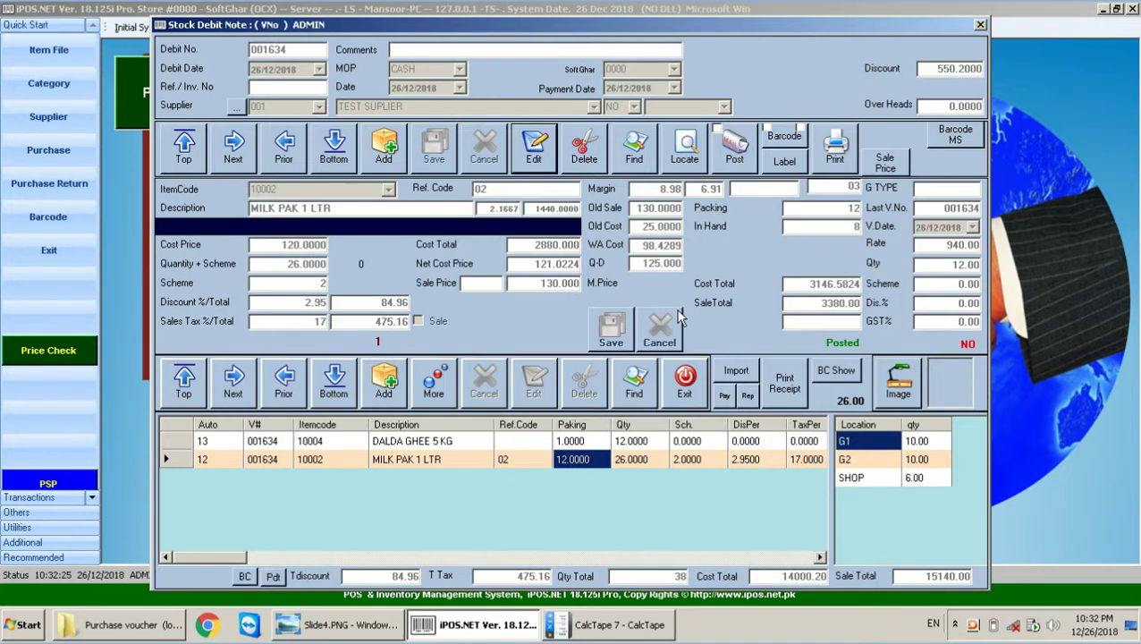
click(635, 157)
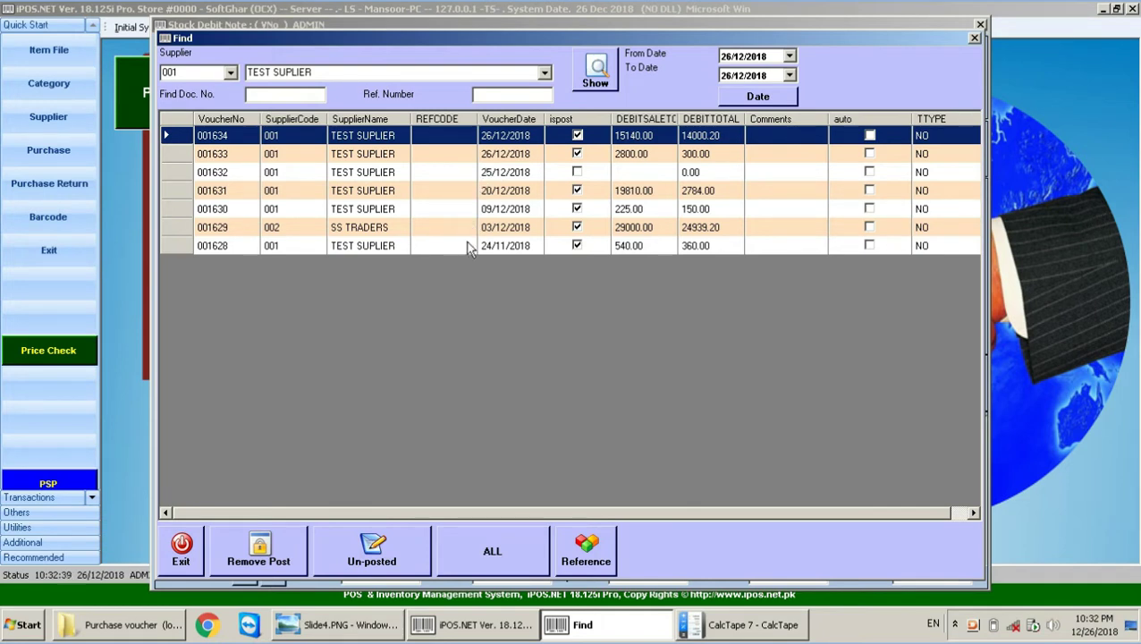
Step: Filter the debit vouchers to the 01/12/2018–15/12/2018 date range
click(328, 626)
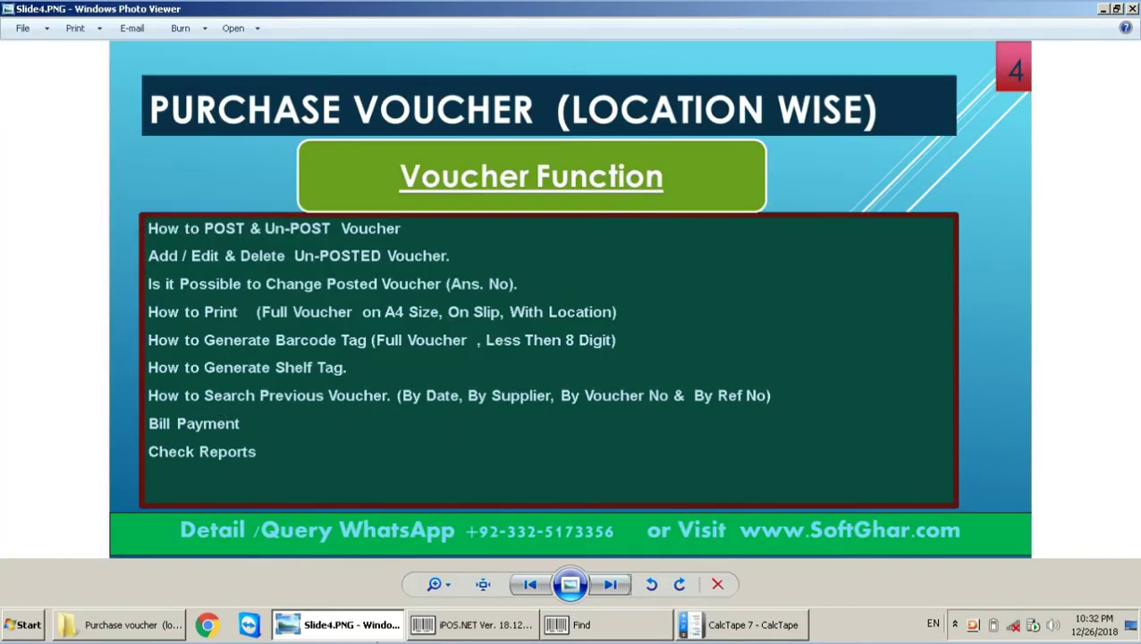
click(365, 630)
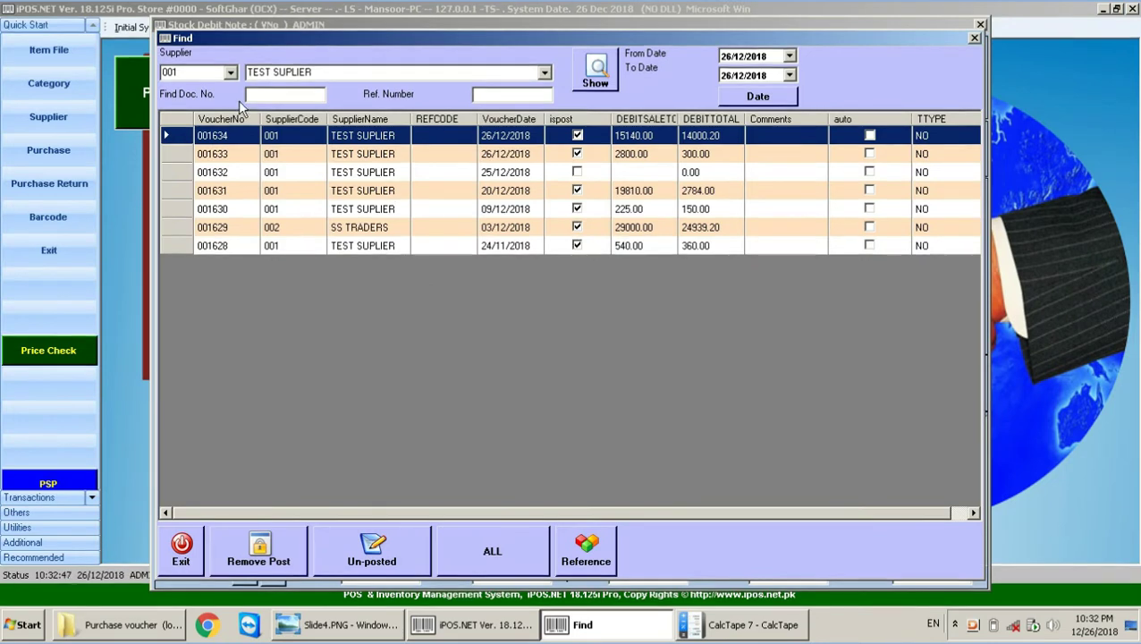
click(722, 58)
click(729, 77)
click(733, 99)
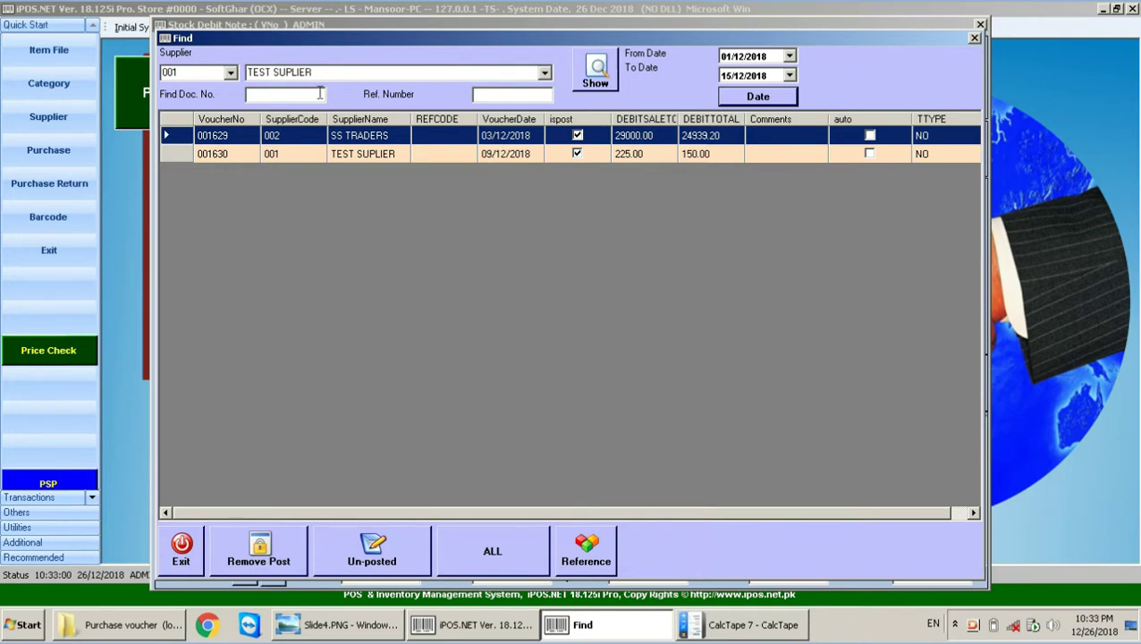
Step: Show only SS TRADERS vouchers, then clear the supplier and search again
click(231, 73)
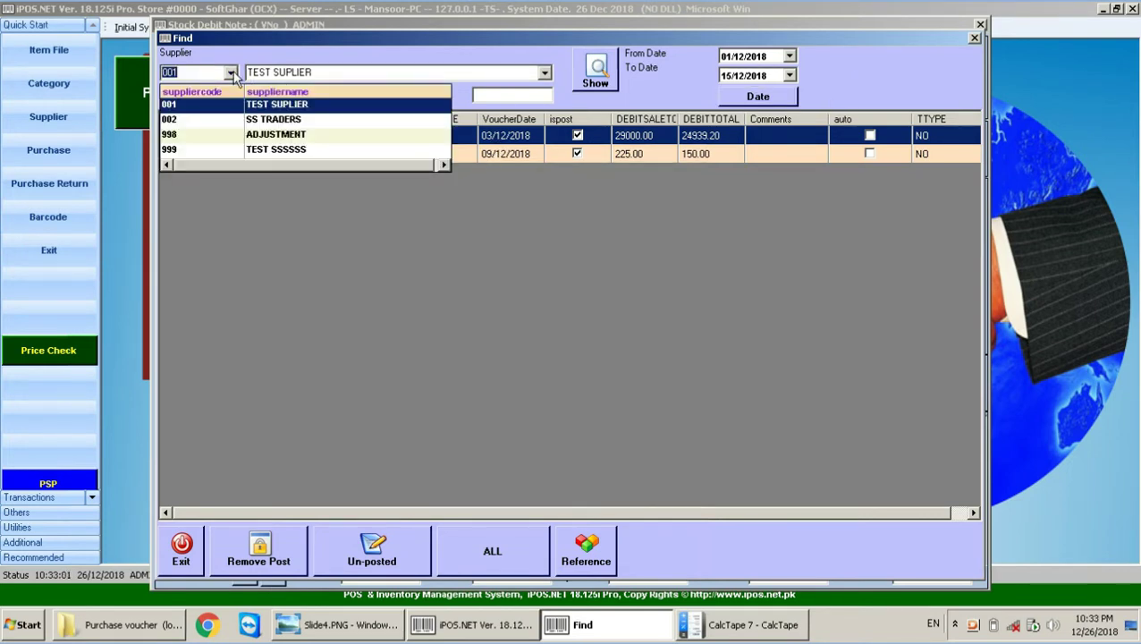
click(270, 120)
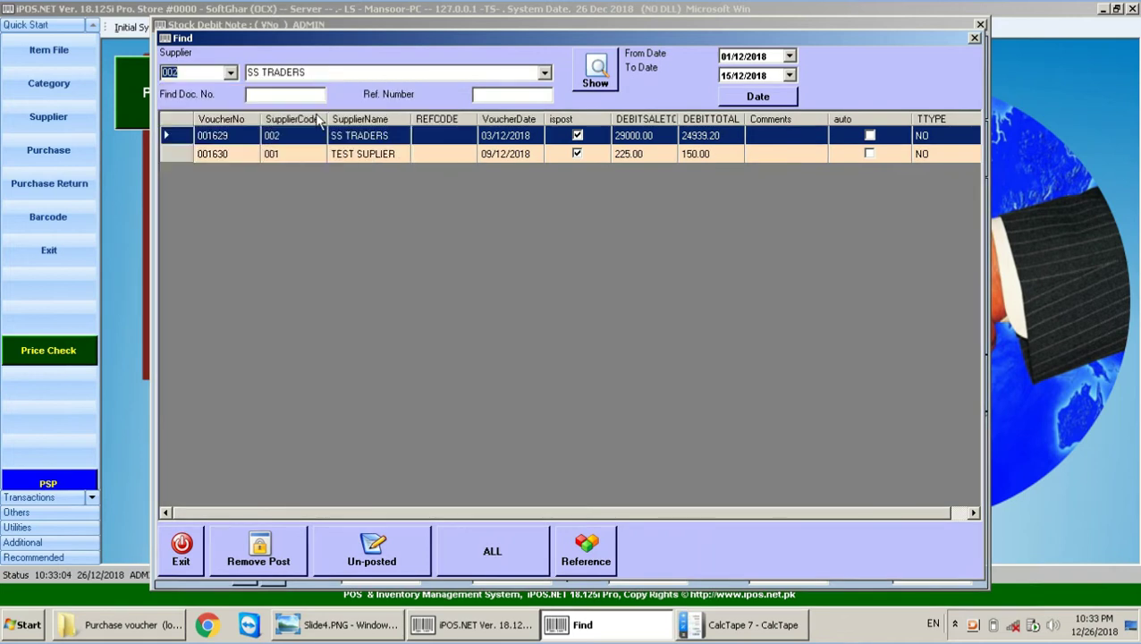
click(596, 72)
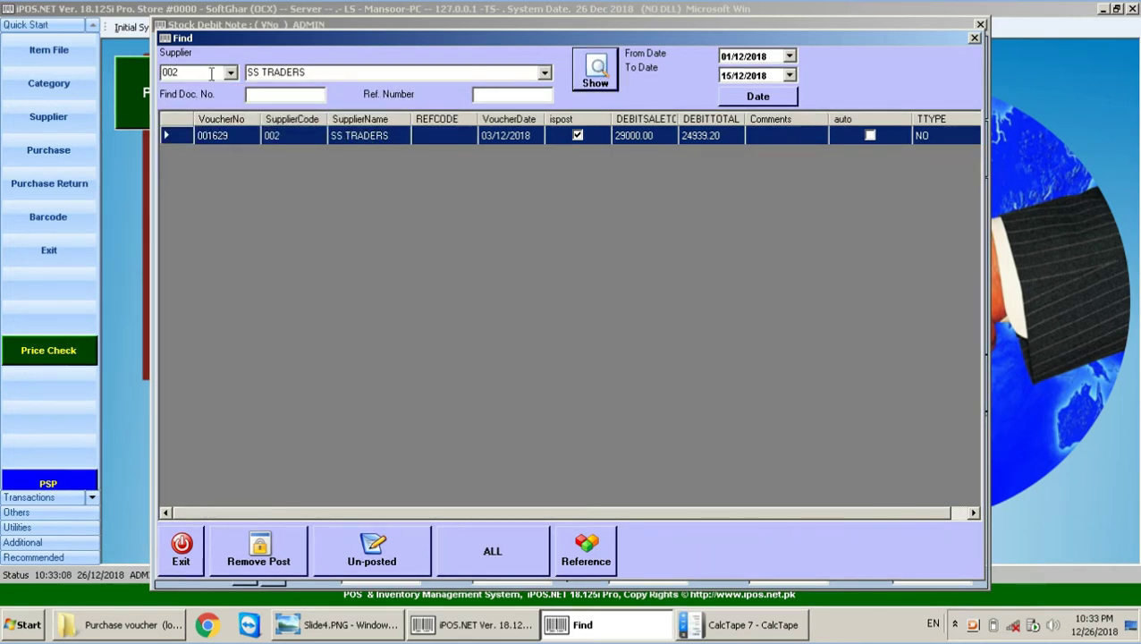
click(205, 73)
key(BackSpace)
key(BackSpace)
key(BackSpace)
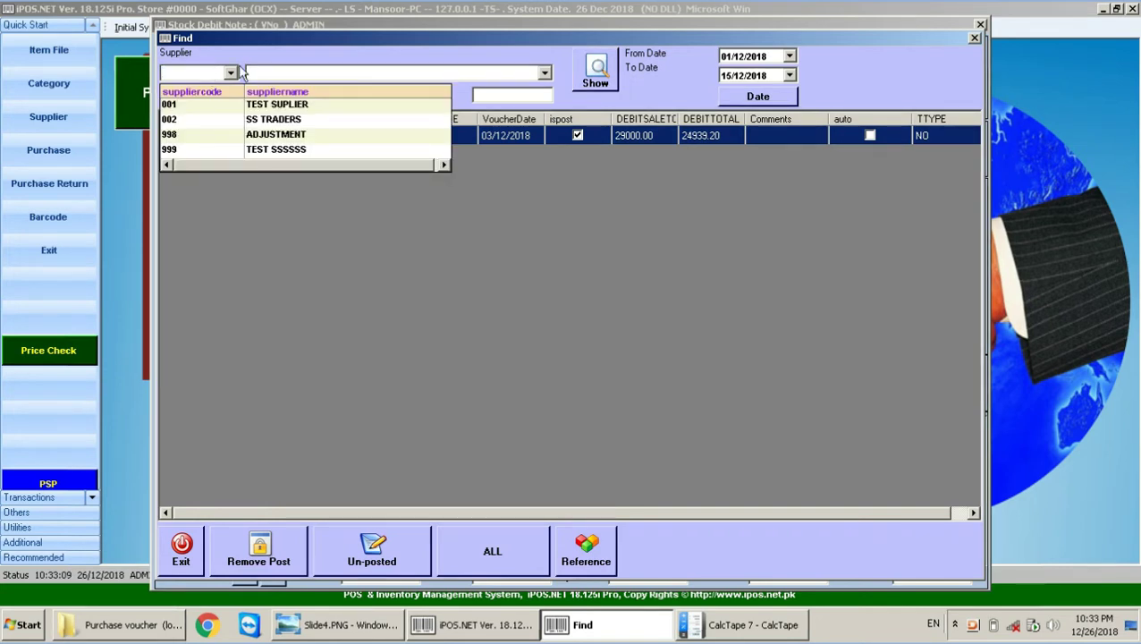
key(Escape)
click(514, 95)
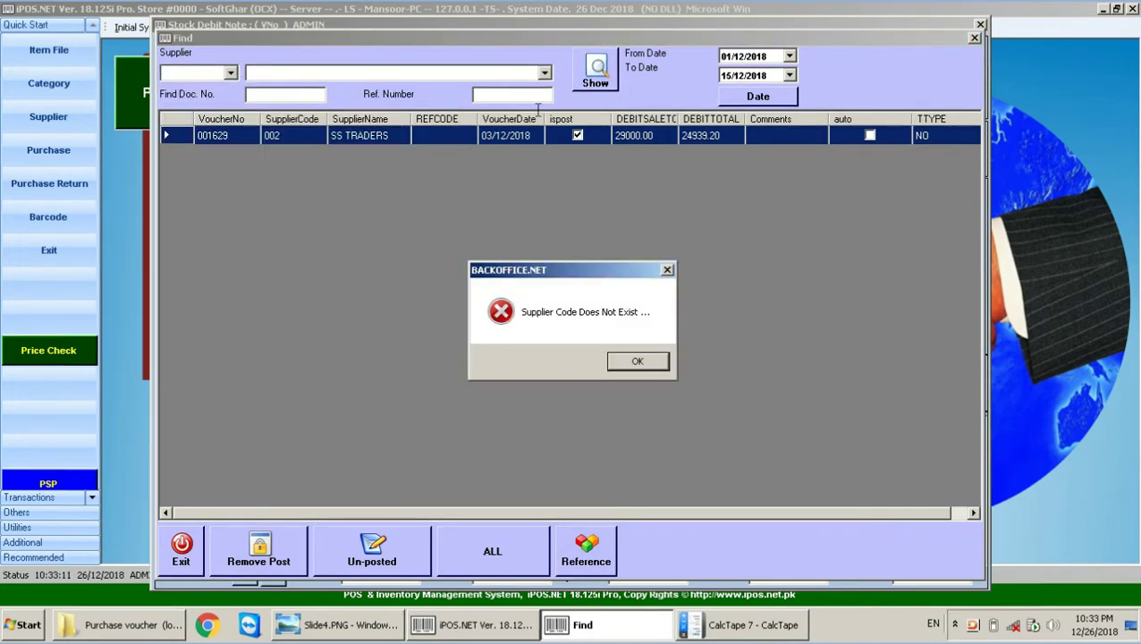
Step: Dismiss the missing-supplier errors, restore supplier 001, close Find, and step back to 001633
click(638, 362)
click(528, 92)
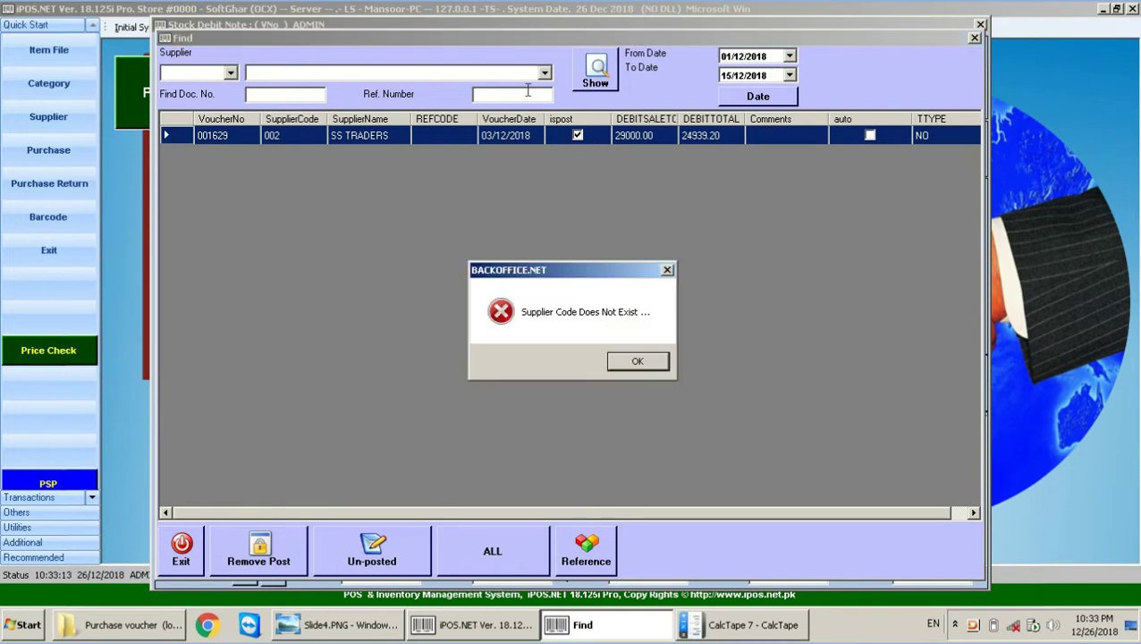
click(637, 362)
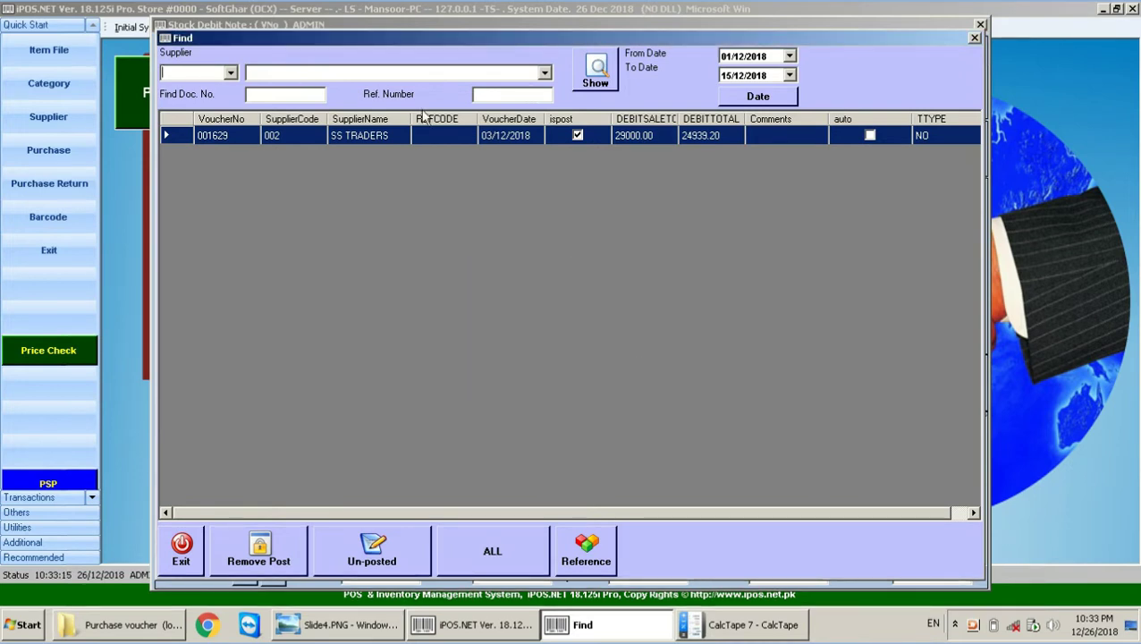
click(501, 95)
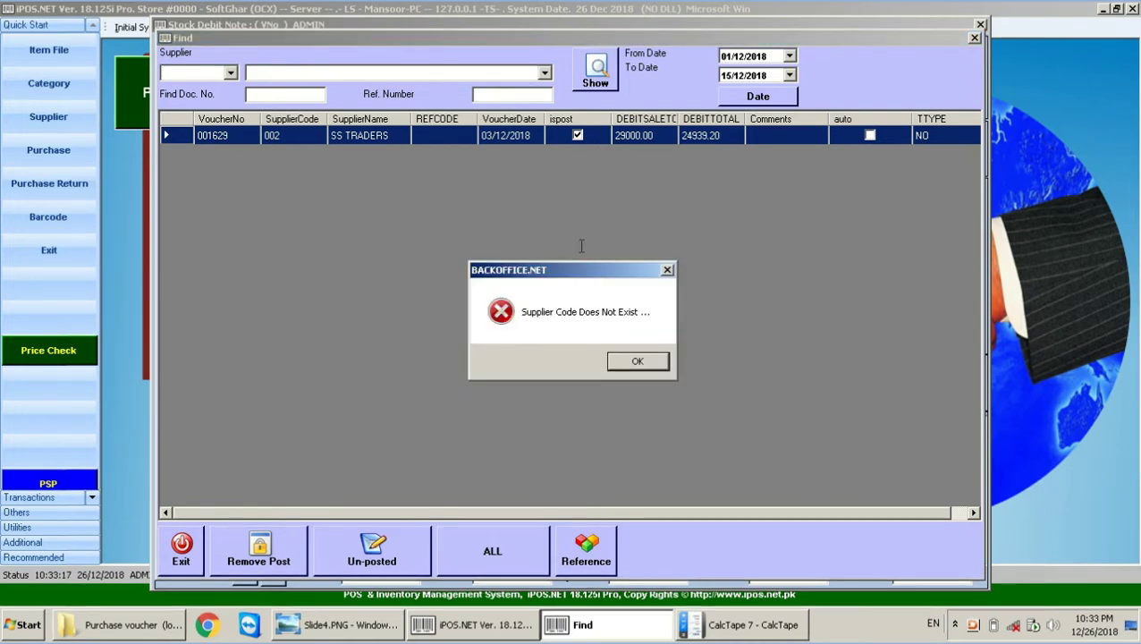
click(634, 366)
text(001)
click(501, 97)
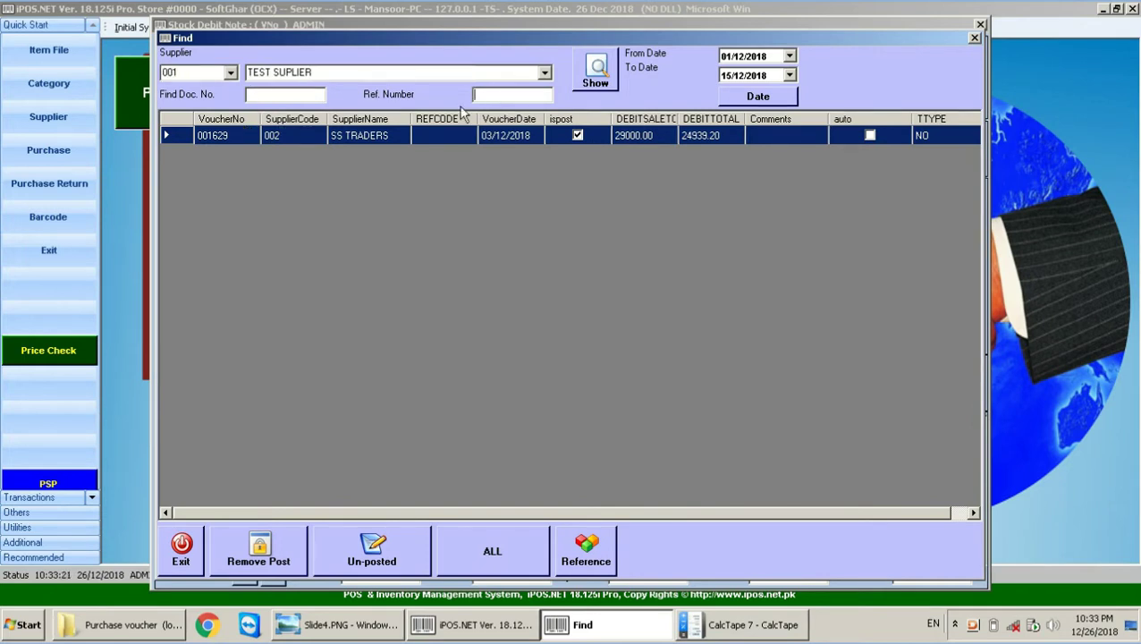
click(974, 37)
click(286, 153)
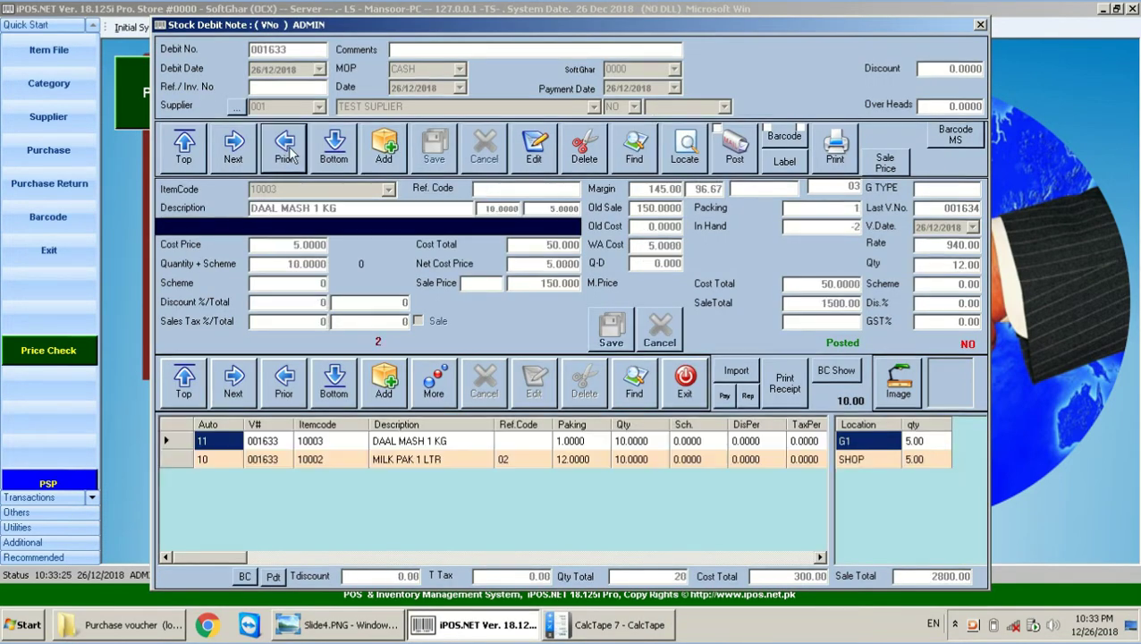
Step: Browse back to debit note 001628, step forward again, and reopen the Find list
click(286, 154)
click(286, 154)
click(286, 153)
click(286, 153)
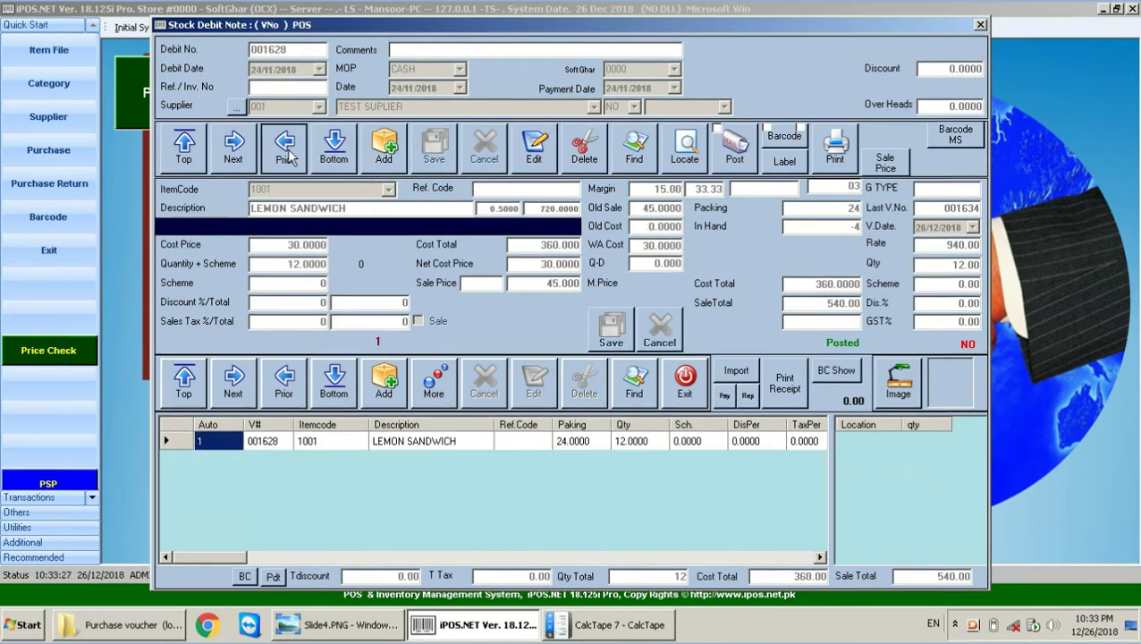
click(286, 153)
click(241, 153)
click(241, 154)
click(241, 153)
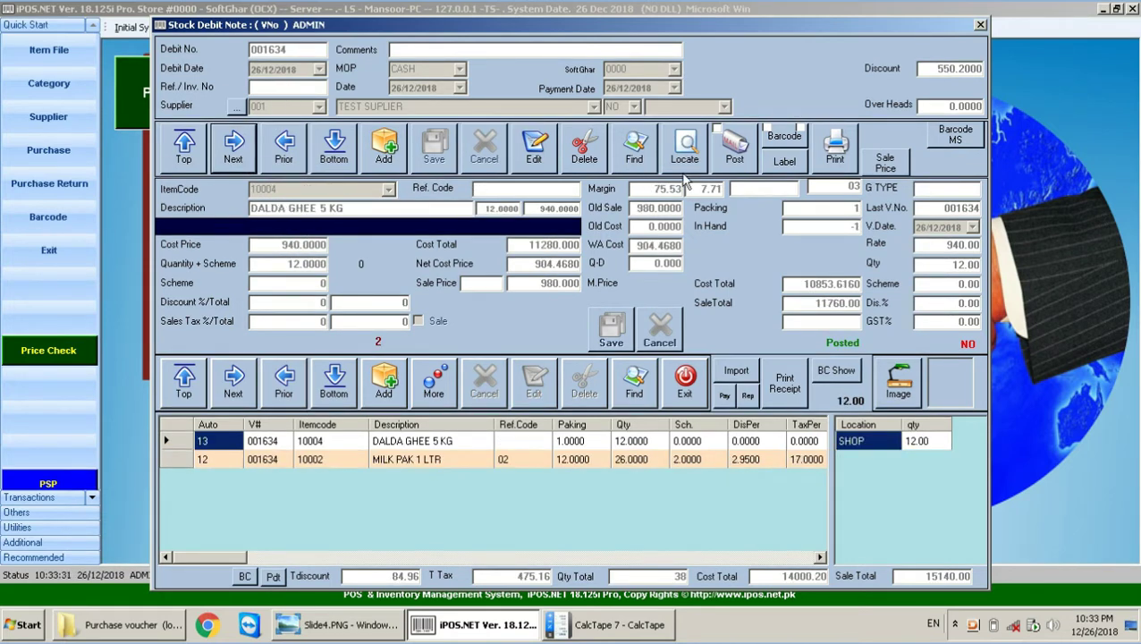
click(631, 161)
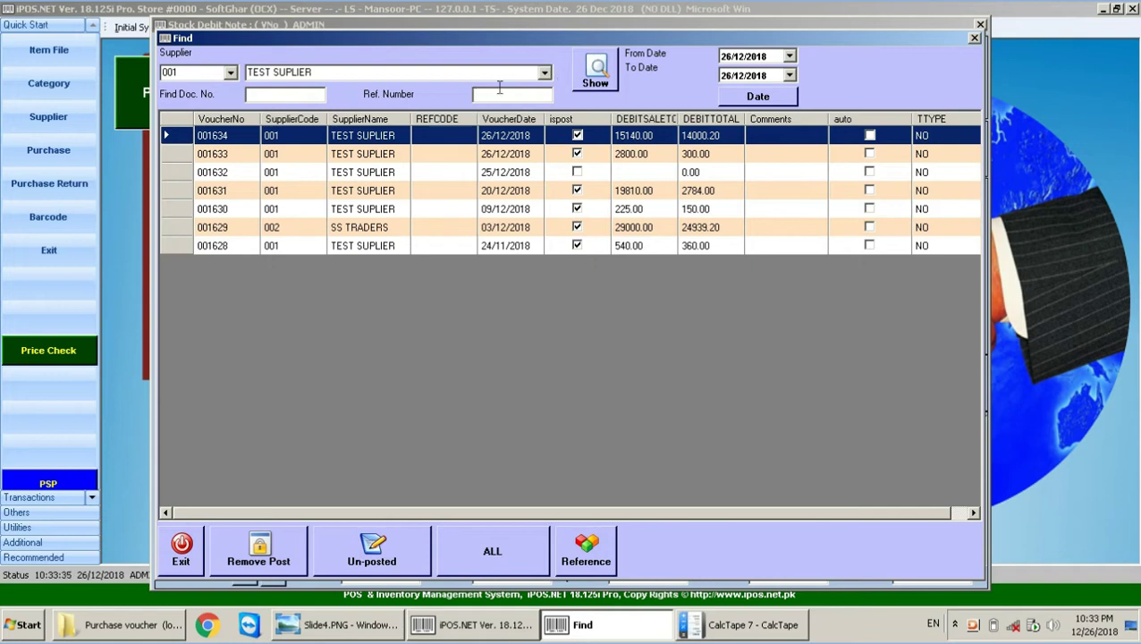
Step: Look up voucher 001630 by Find Doc. No., then clear the search
click(283, 98)
text(001630)
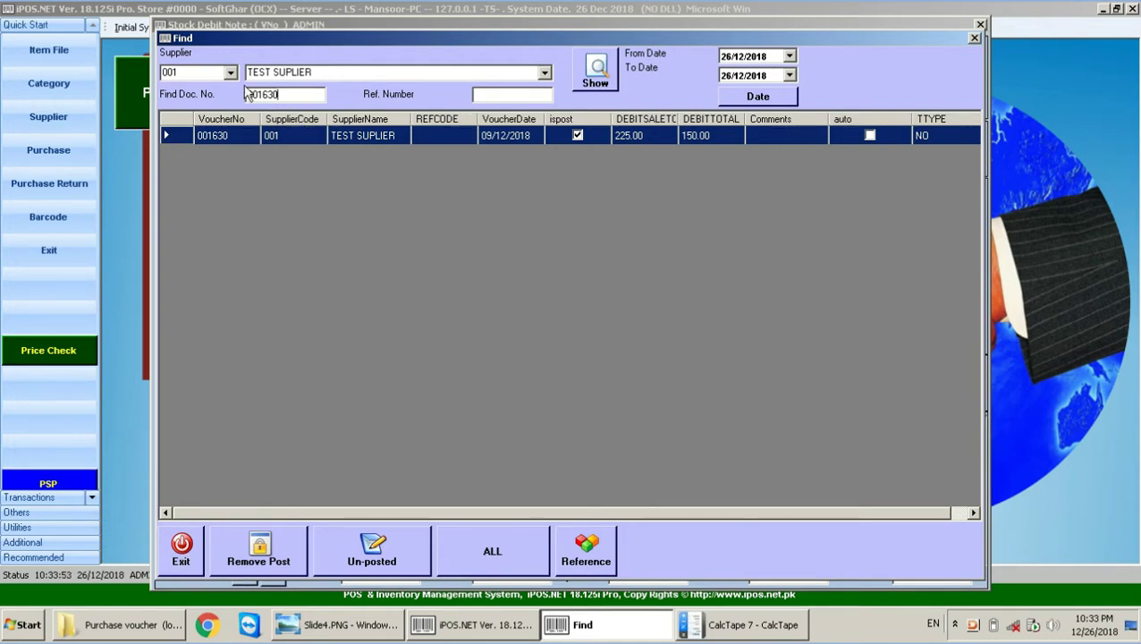
drag(291, 95, 228, 96)
key(BackSpace)
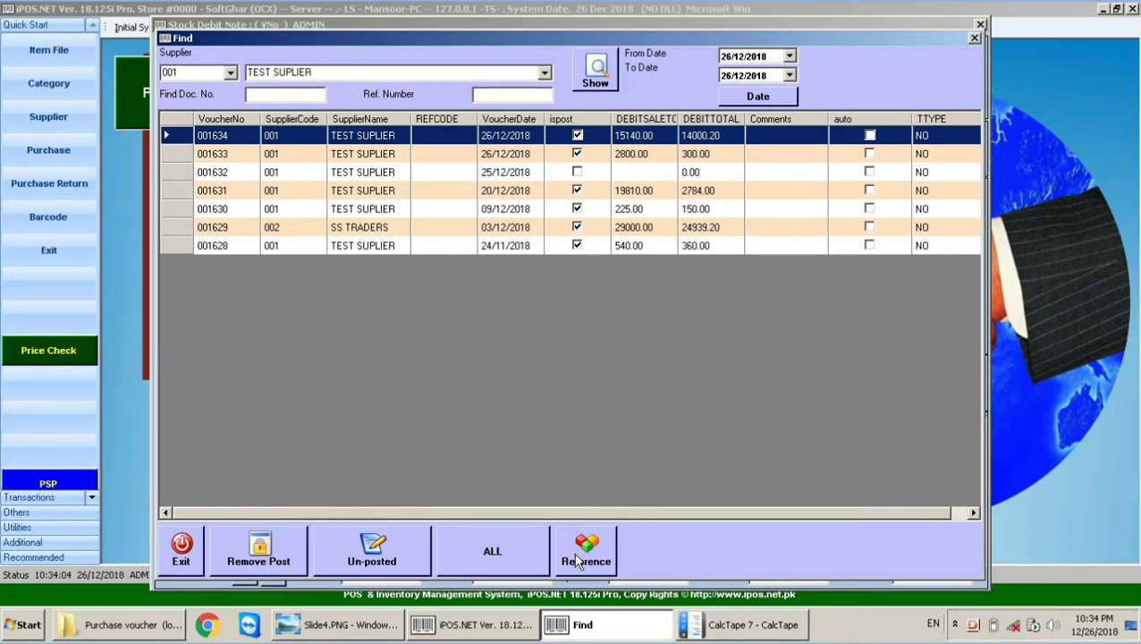
Step: List only unposted vouchers, then ALL again, and start Remove Post
click(379, 559)
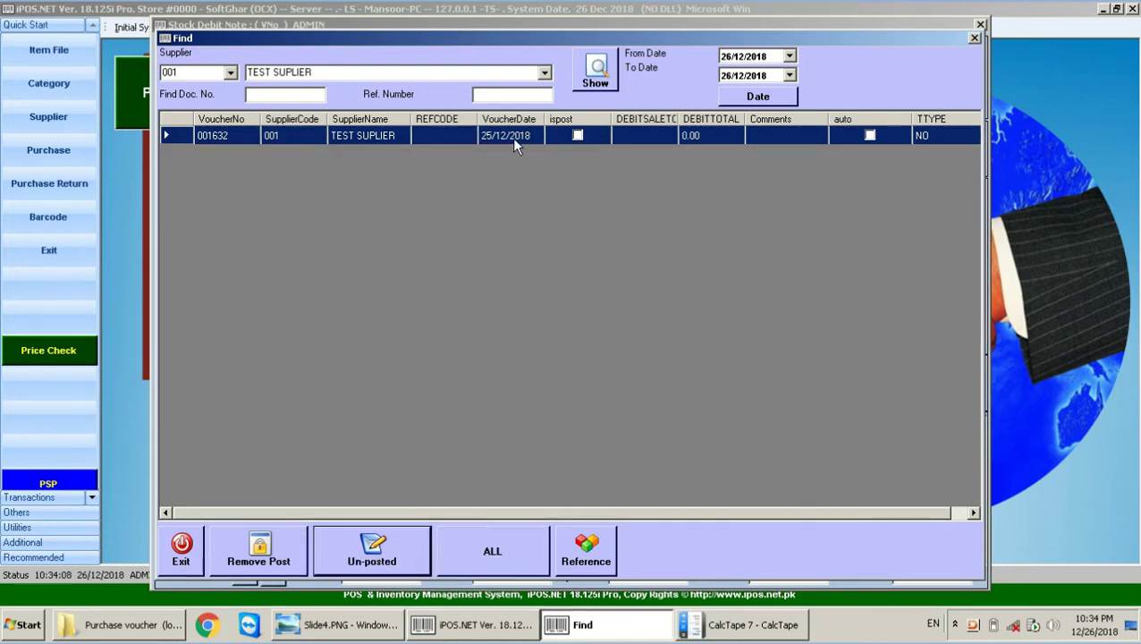
click(456, 572)
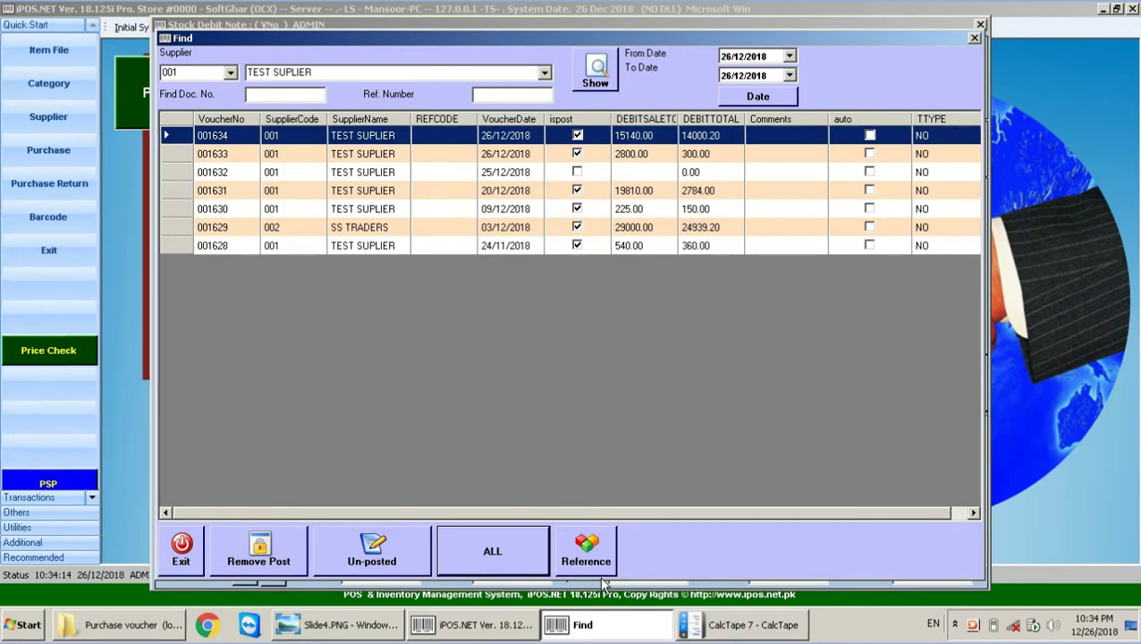
click(586, 552)
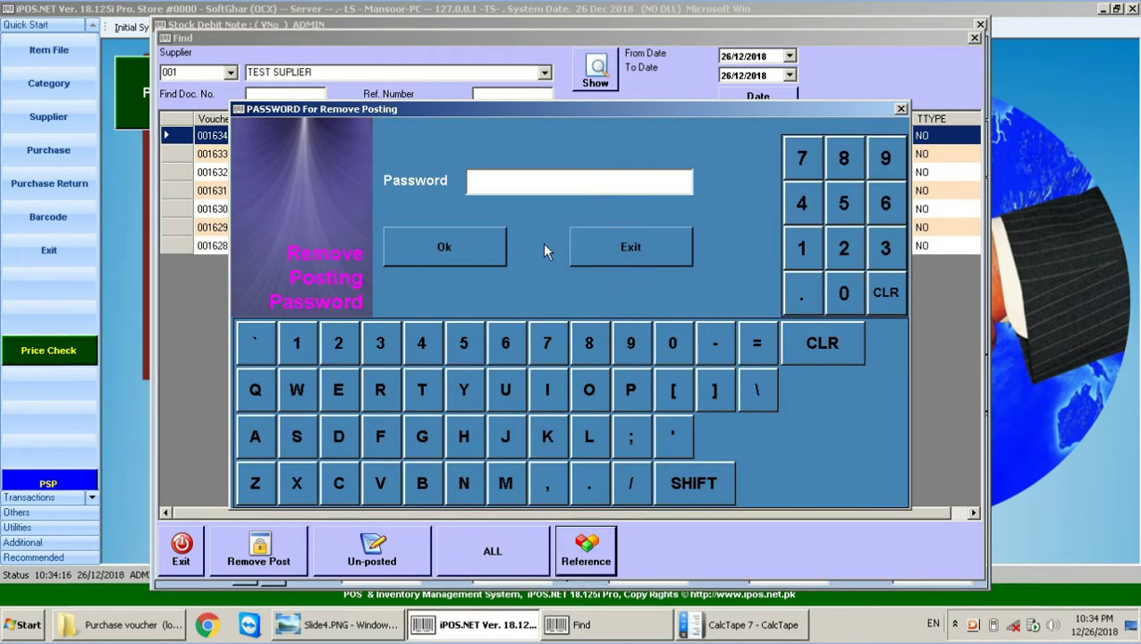
Step: Cancel the password prompt and dismiss the incorrect-password error
click(637, 253)
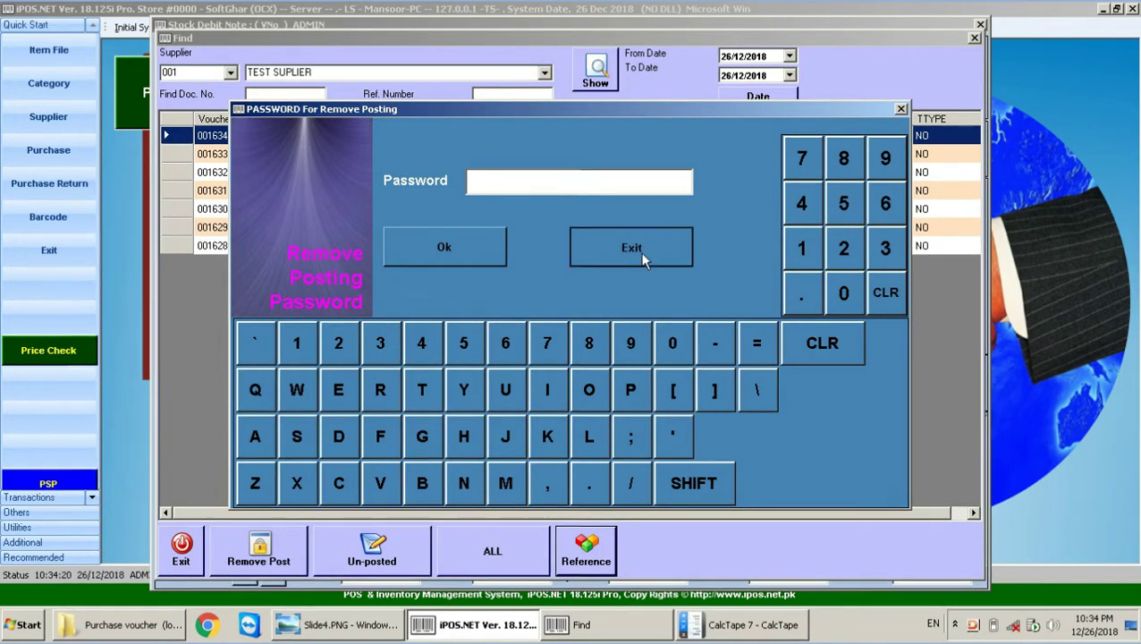
click(642, 260)
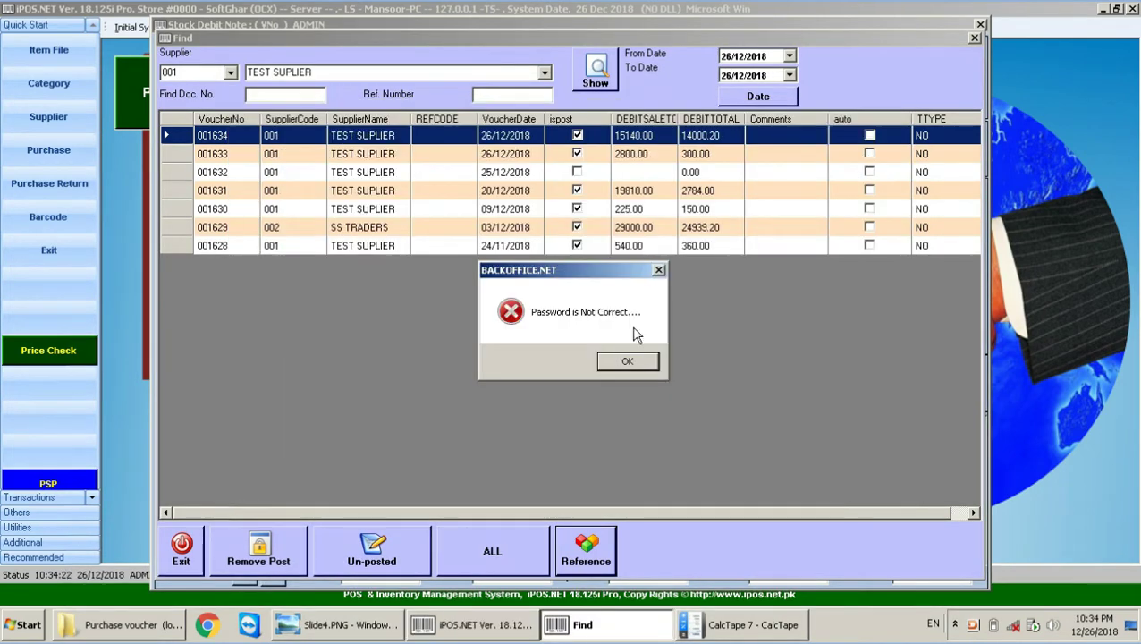
click(627, 359)
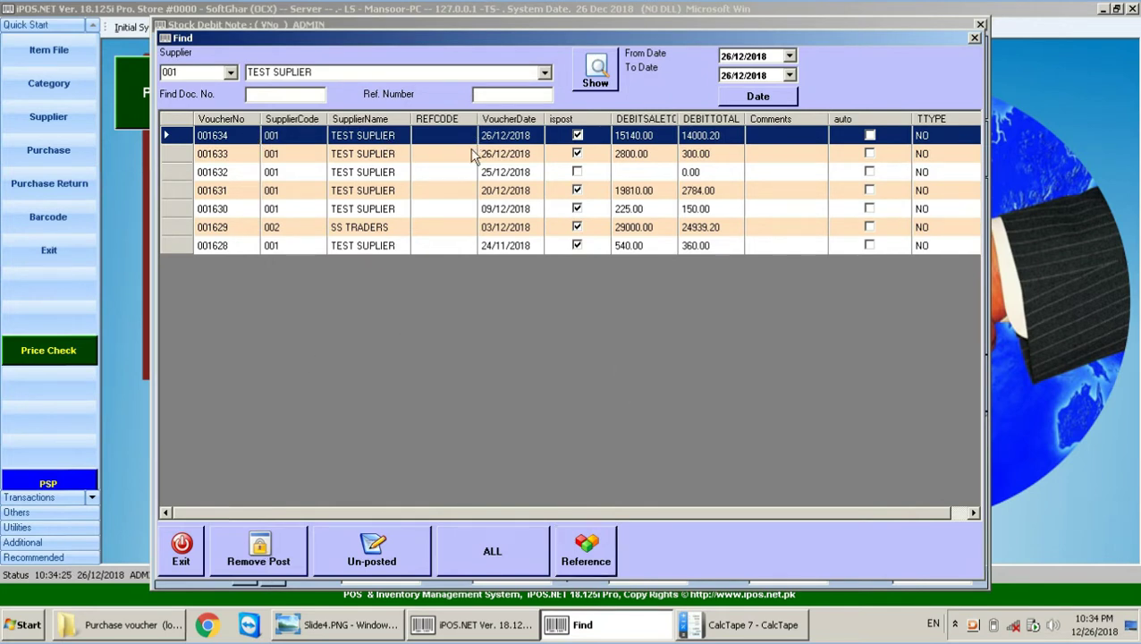
Step: Remove the posting from voucher 001634 by entering the password and confirming
click(265, 558)
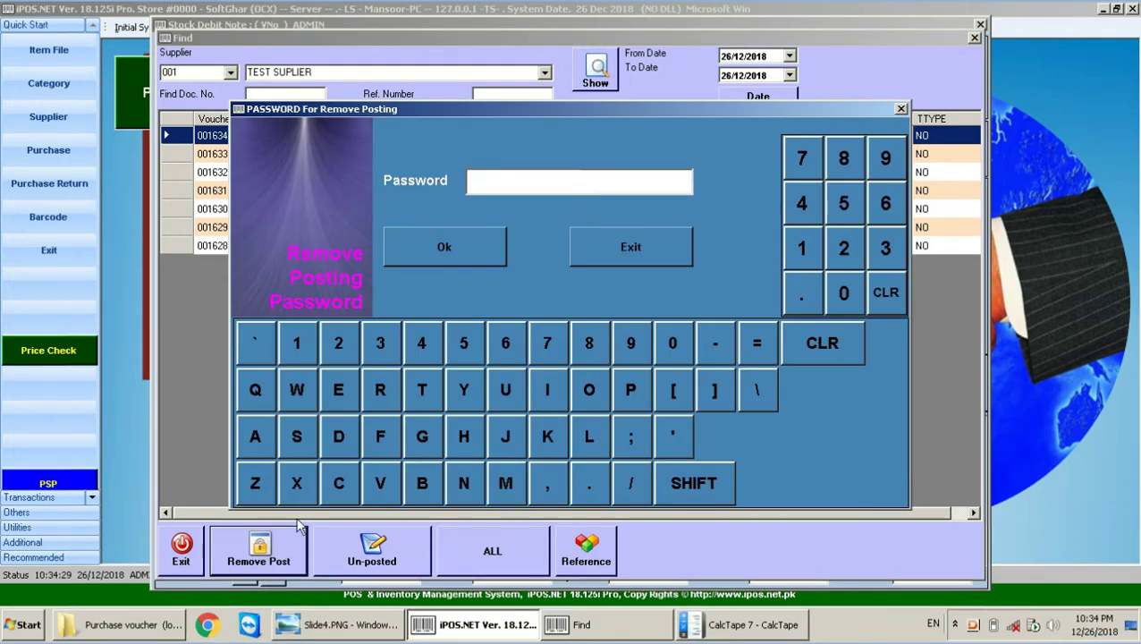
text(********)
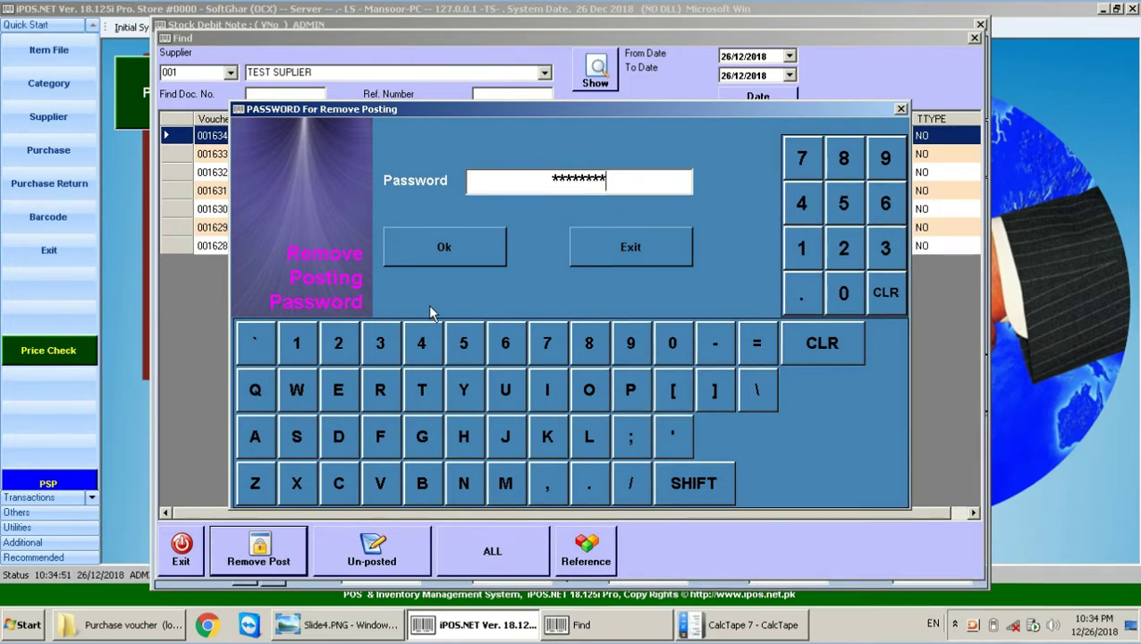
click(450, 245)
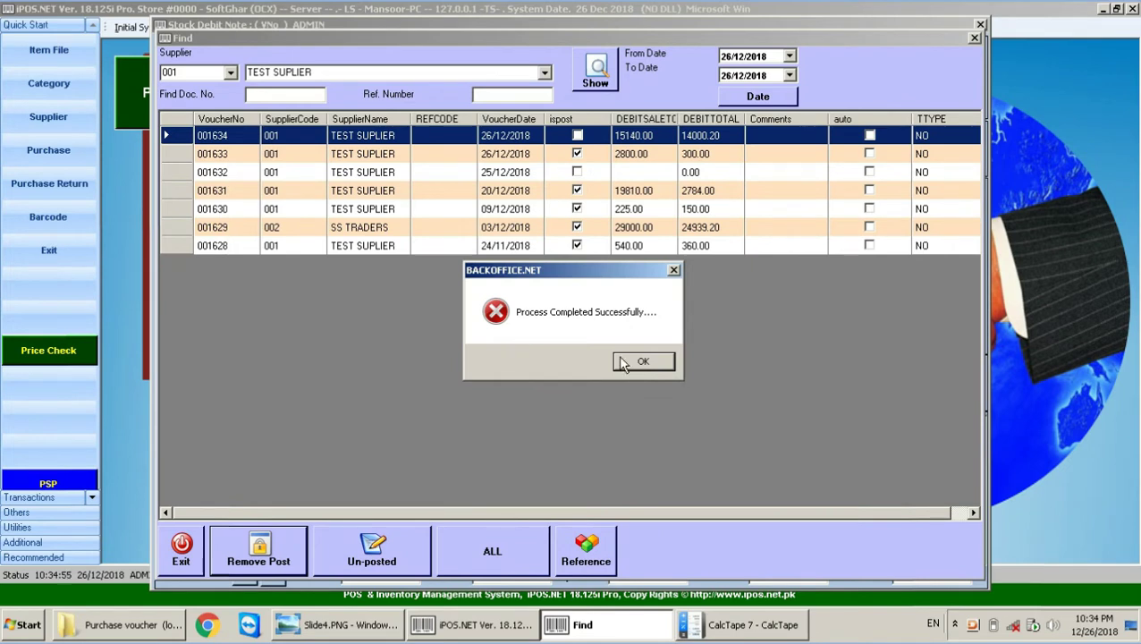
click(647, 363)
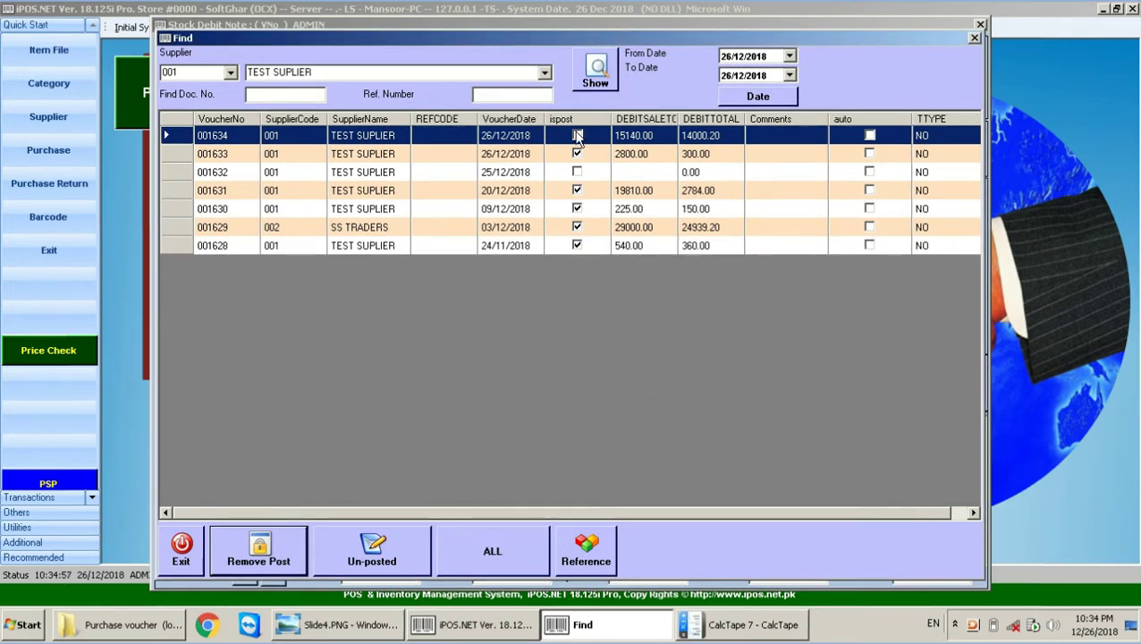
Step: Close the voucher list and change the DALDA GHEE 5 KG quantity from 12 to 14
click(198, 551)
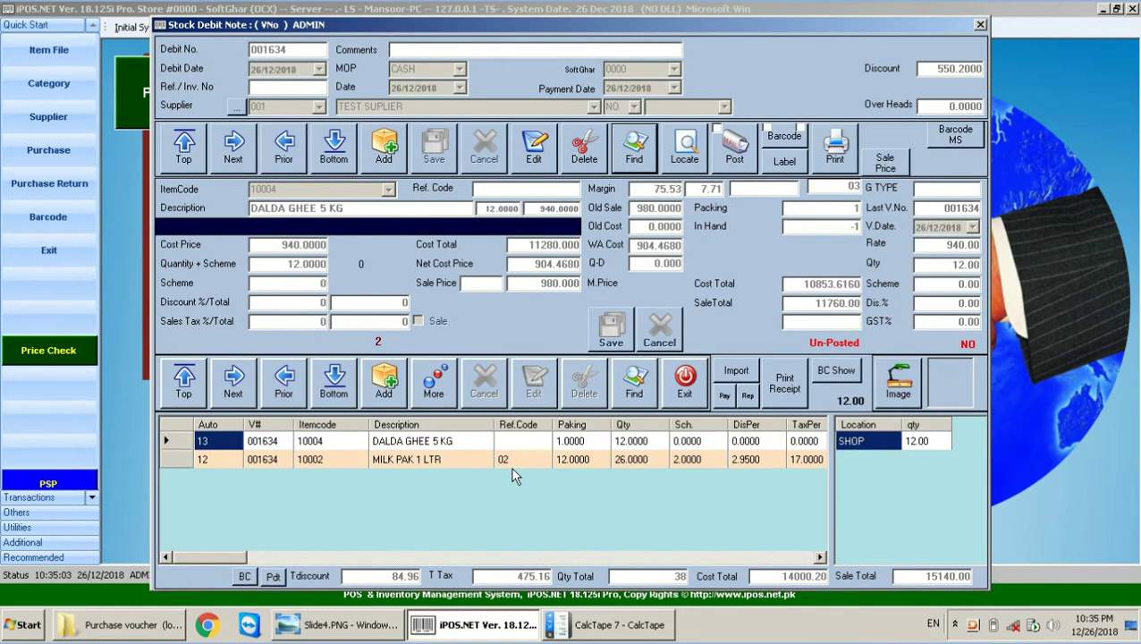
click(581, 440)
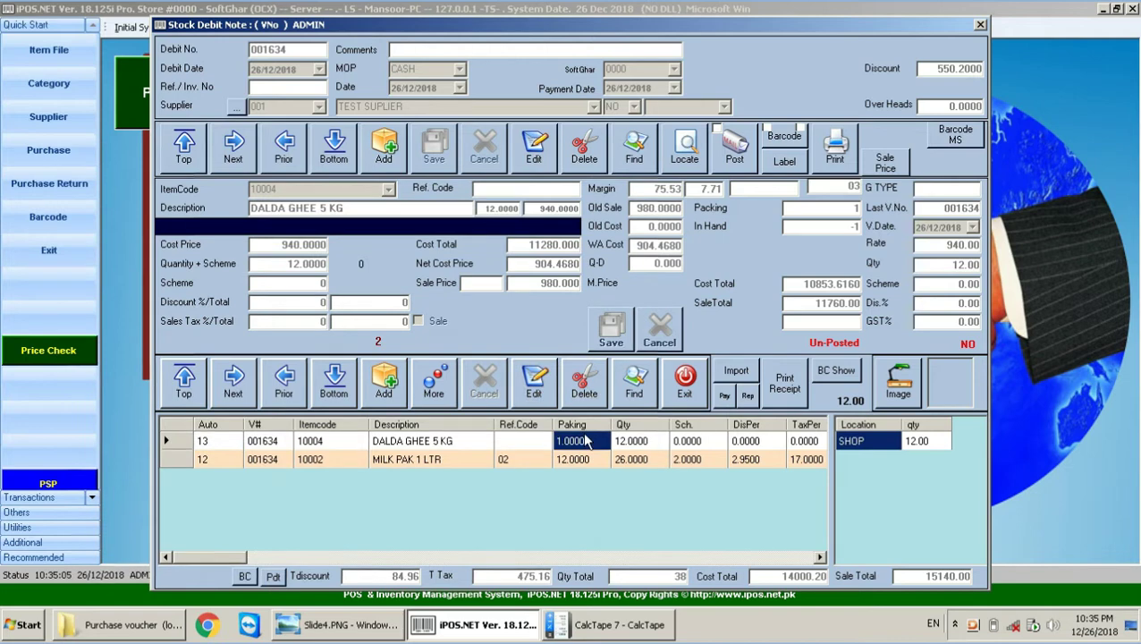
click(533, 380)
click(272, 259)
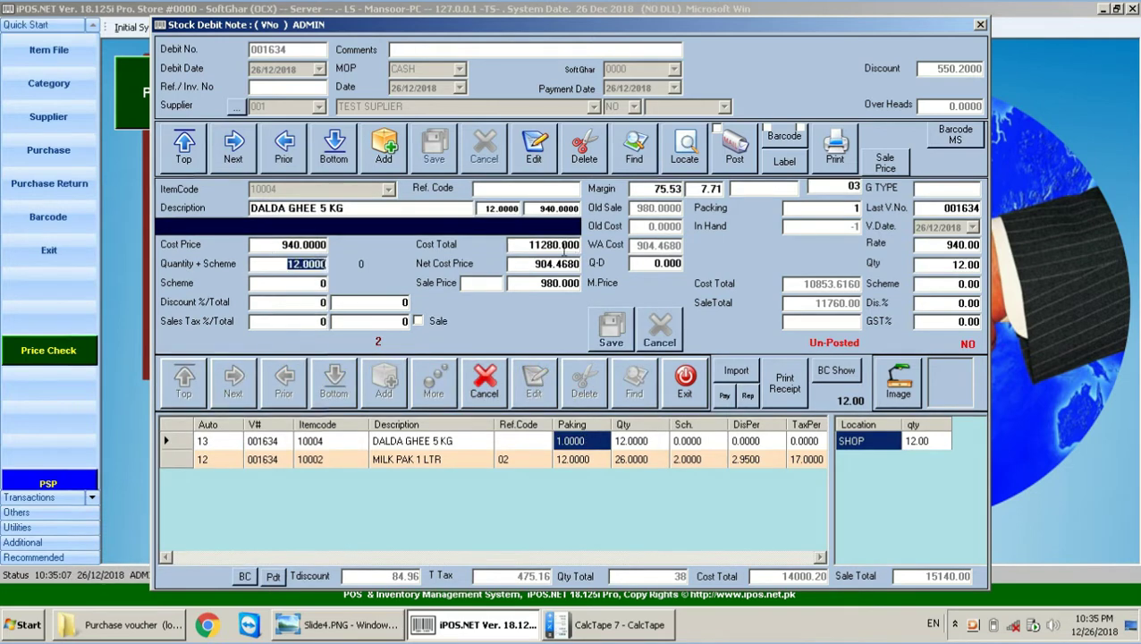
text(14)
key(Return)
key(Return)
key(Return)
key(Return)
key(Return)
key(Return)
key(Return)
key(Return)
key(Return)
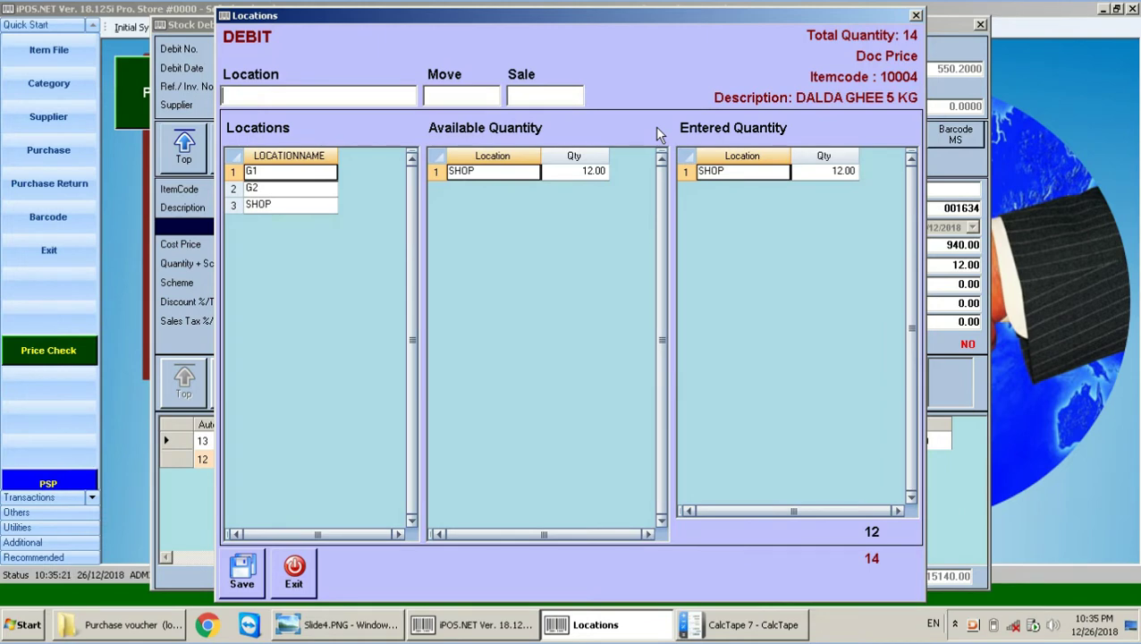
Step: Allocate the extra 2 units of DALDA GHEE 5 KG to location G2 and save the line
text(G1)
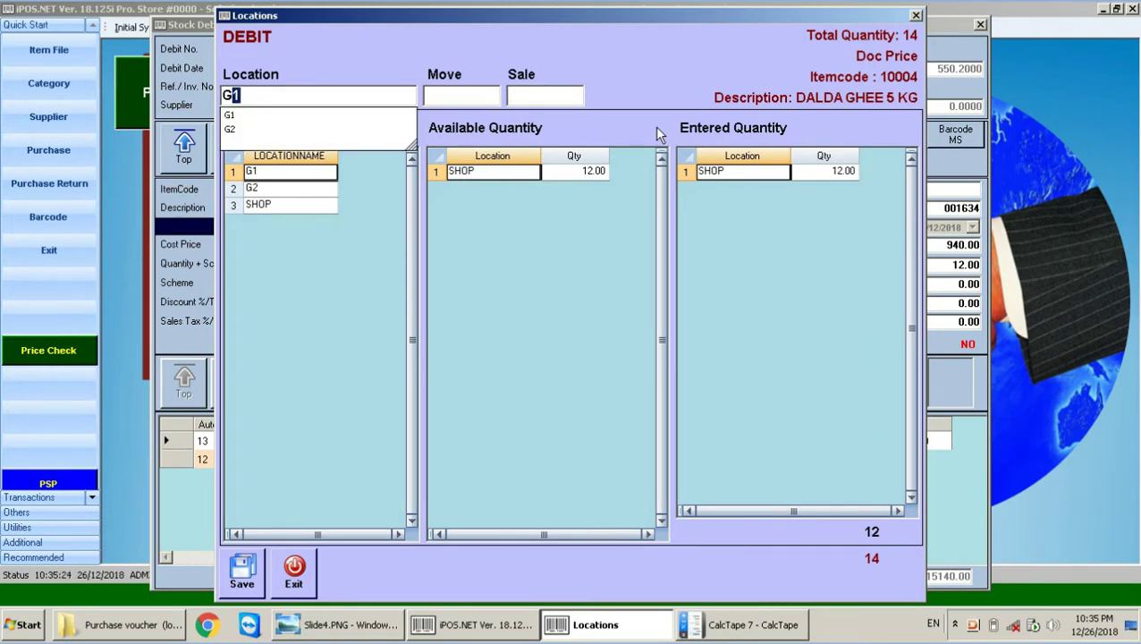
key(Down)
key(Return)
text(2)
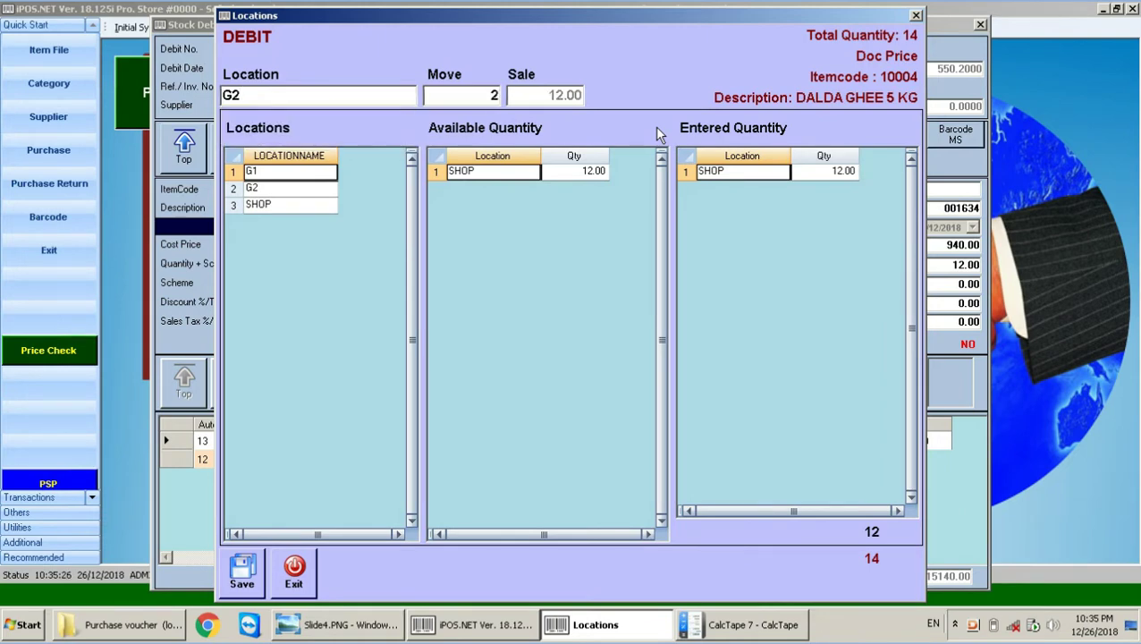
key(Return)
click(592, 354)
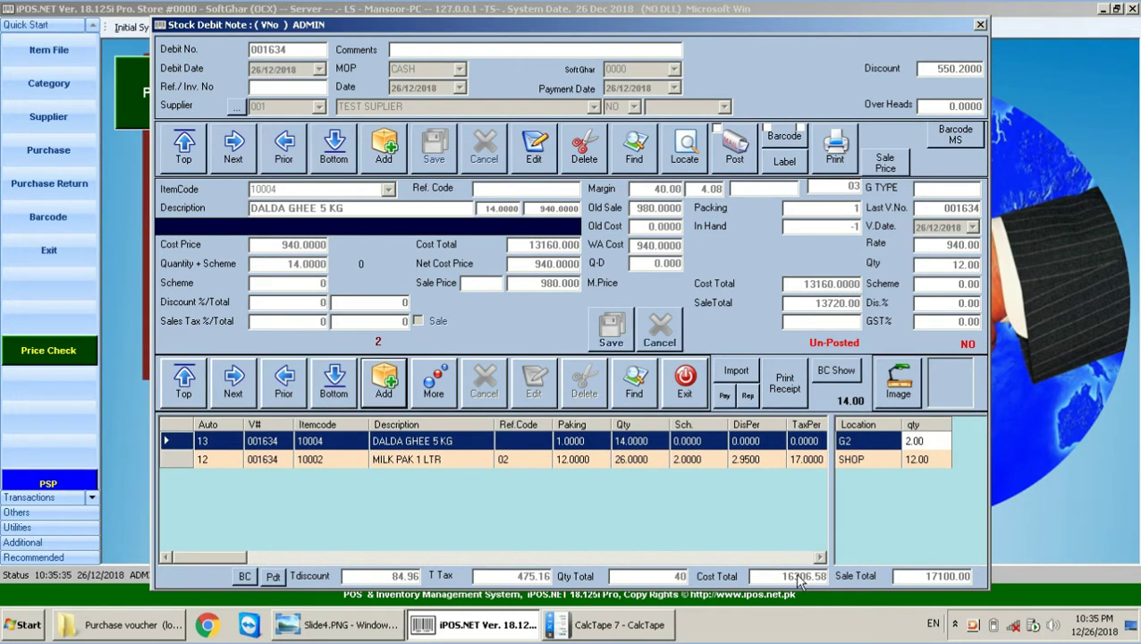
Step: Start posting the debit note, glance at the calculator tape, then decline posting
click(733, 154)
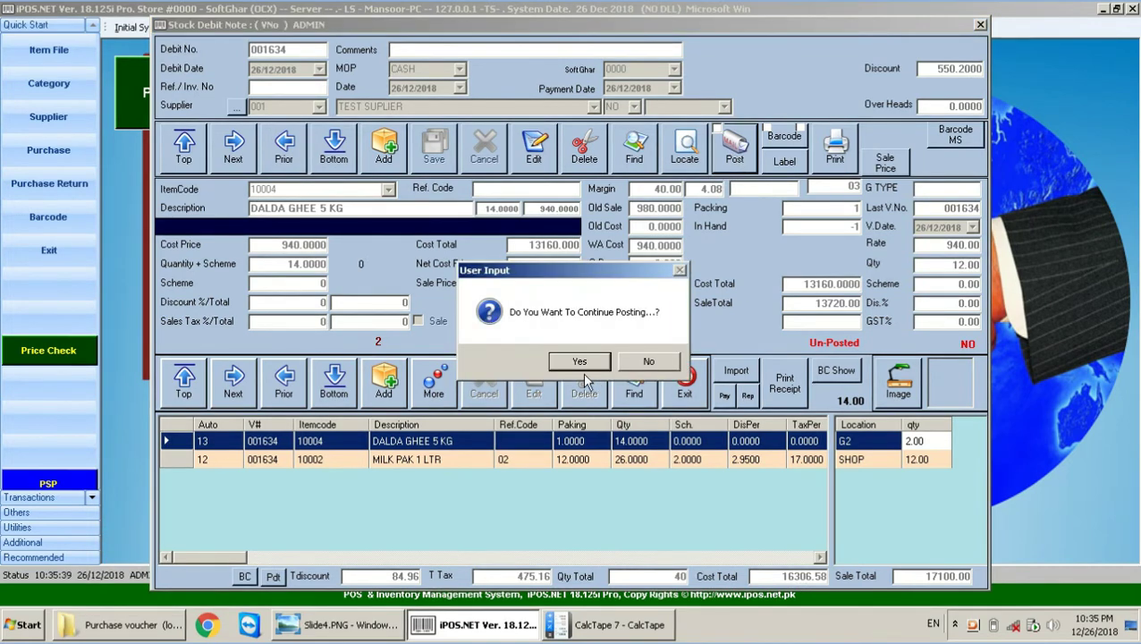
click(617, 624)
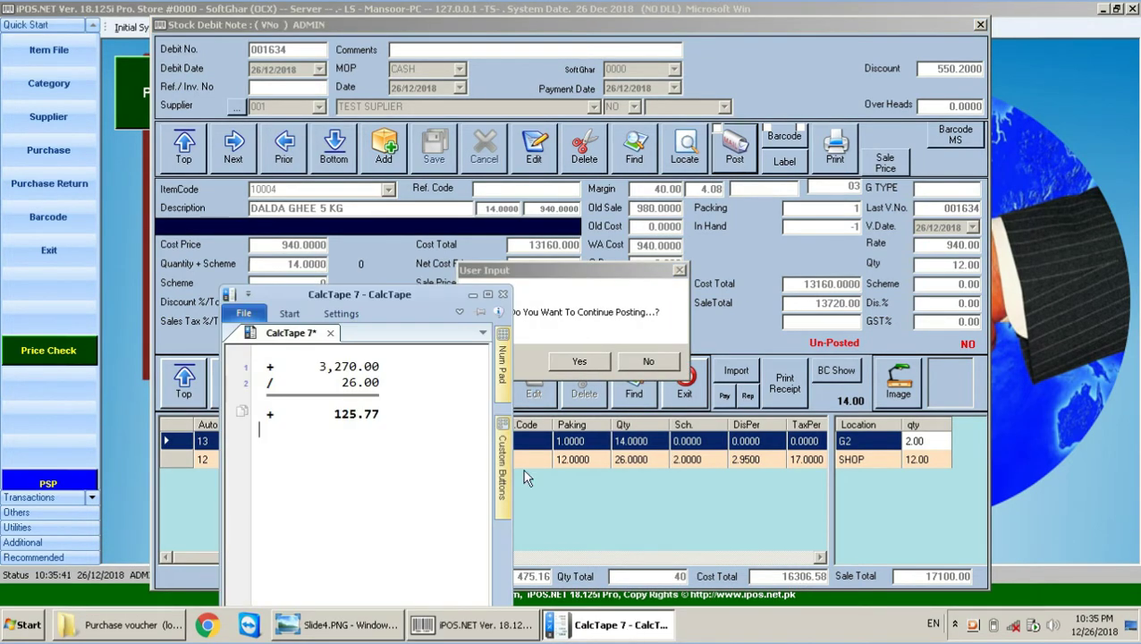
click(472, 294)
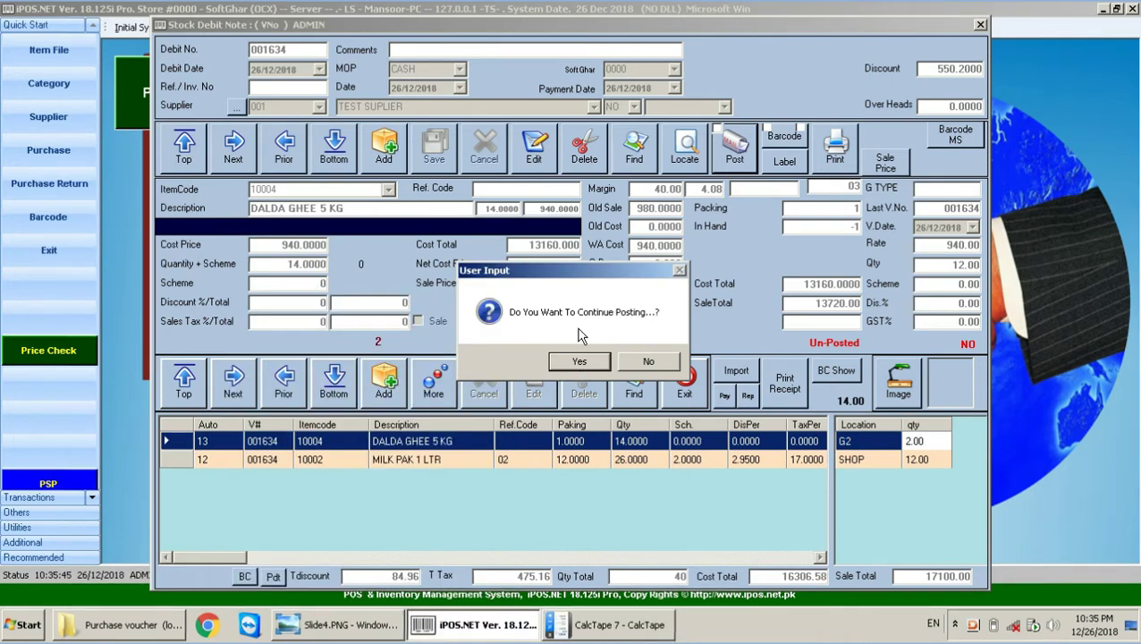
click(669, 363)
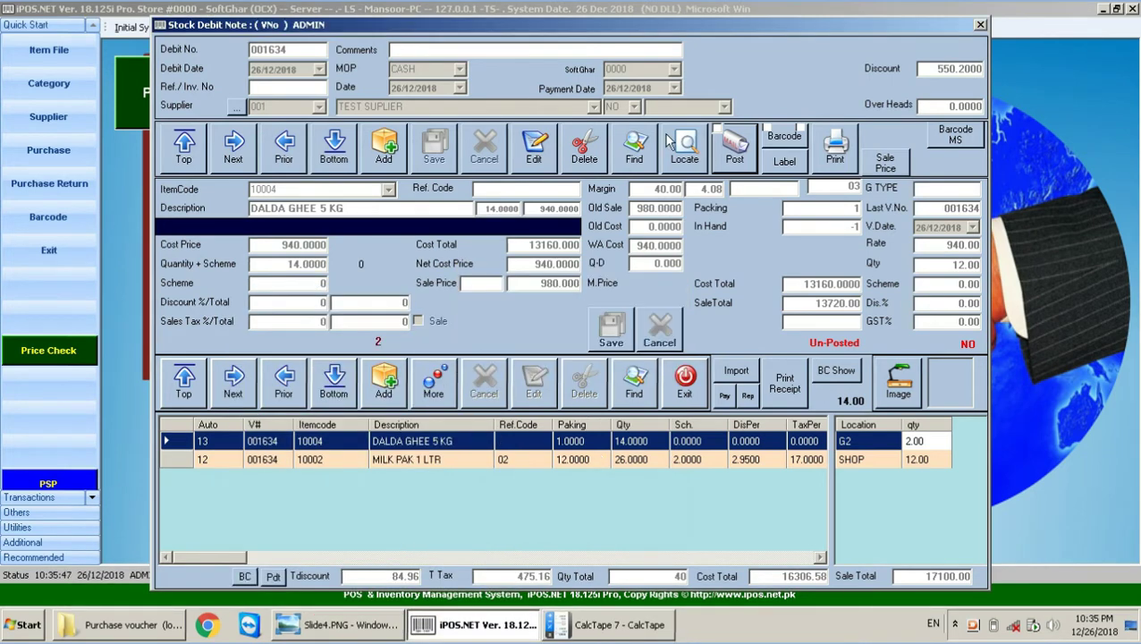
Step: Abandon a line deletion at the password prompt and select the MILK PAK 1 LTR line
click(584, 148)
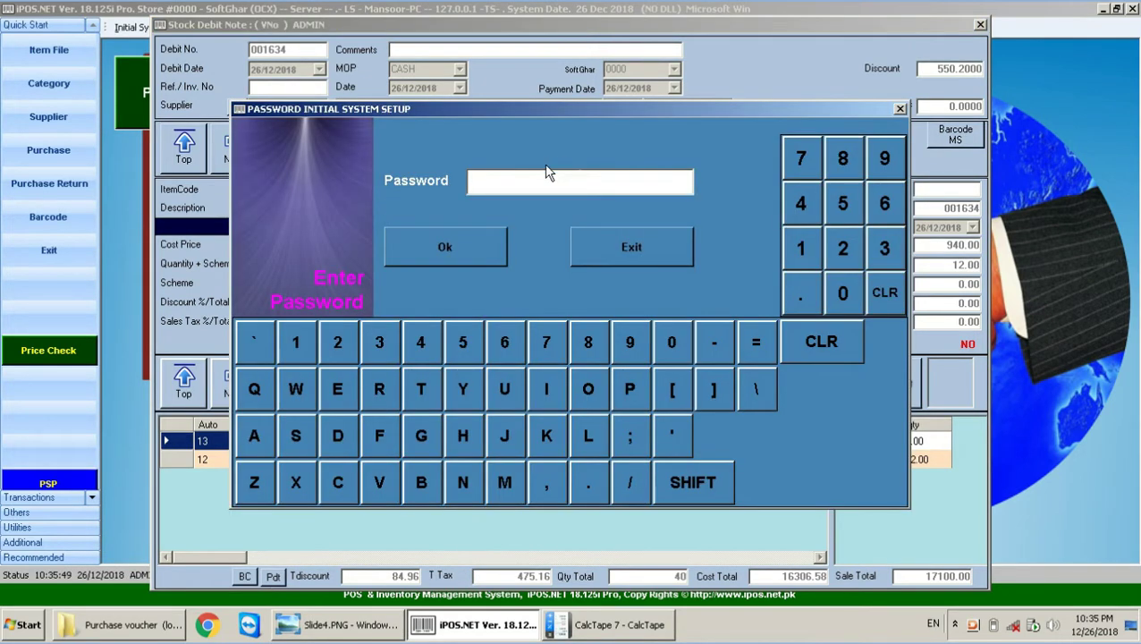
click(633, 250)
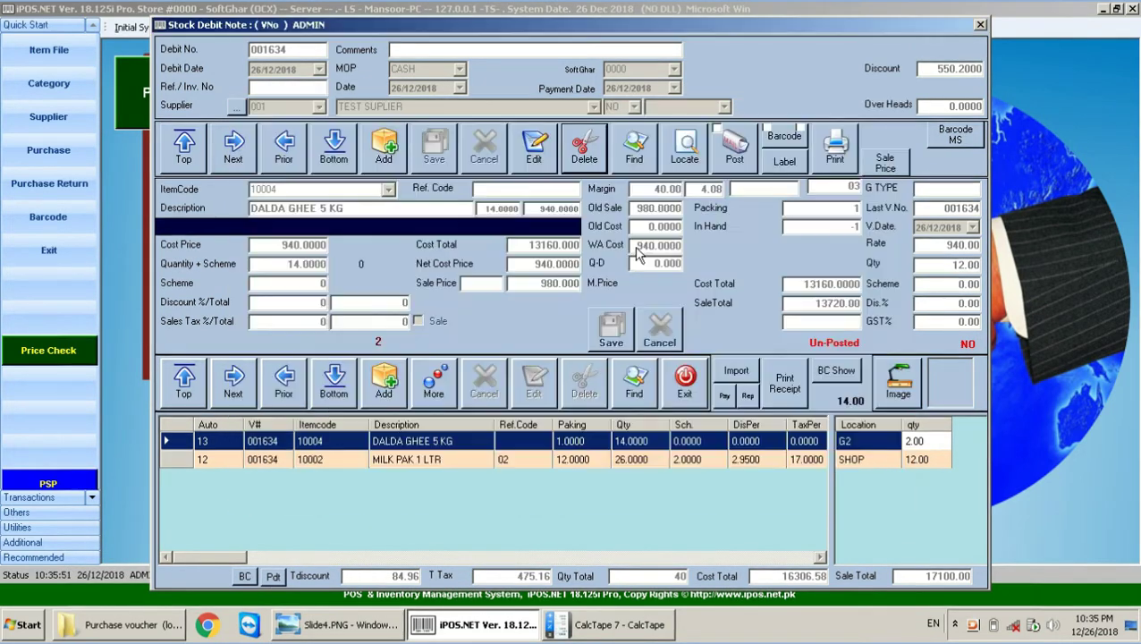
click(622, 457)
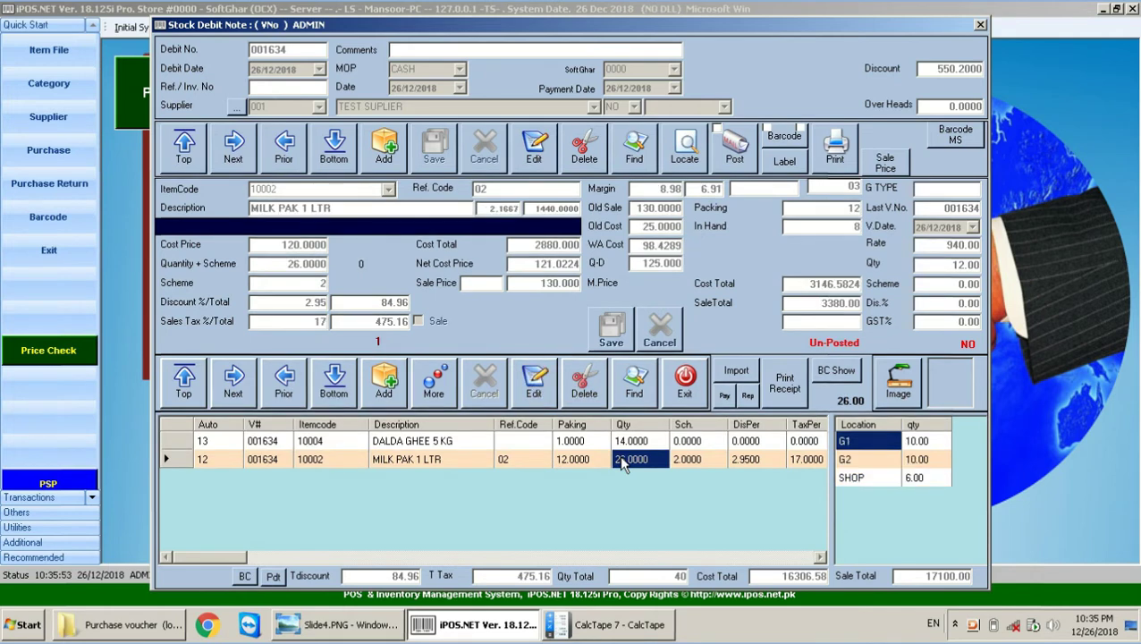
Step: Add DAAL MASH 1 KG as another item on the debit note
click(586, 456)
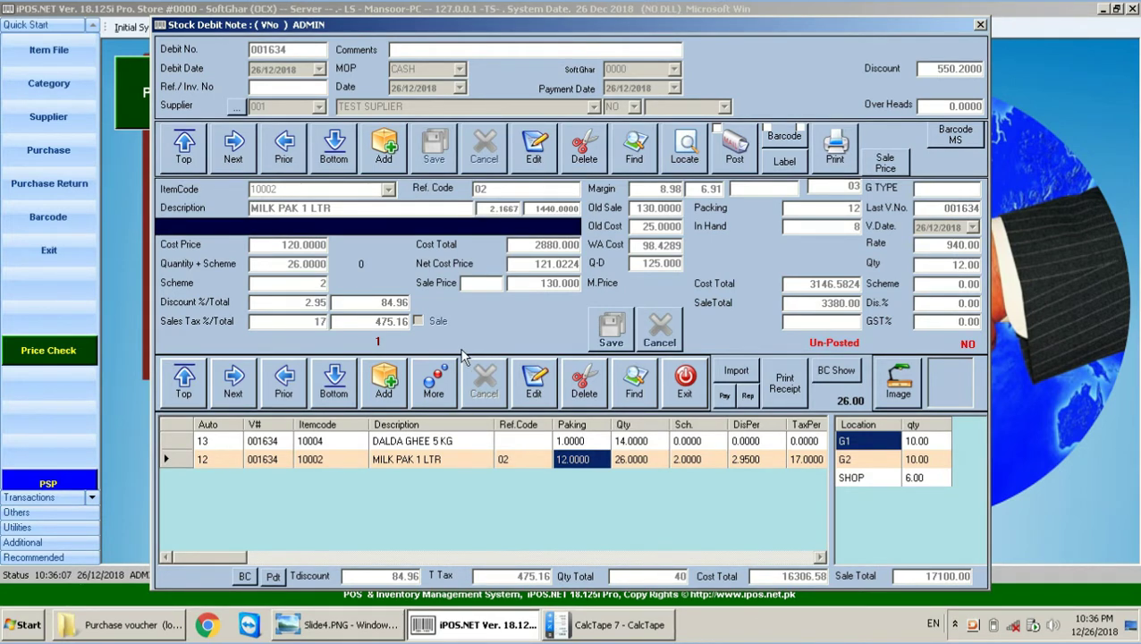
click(433, 397)
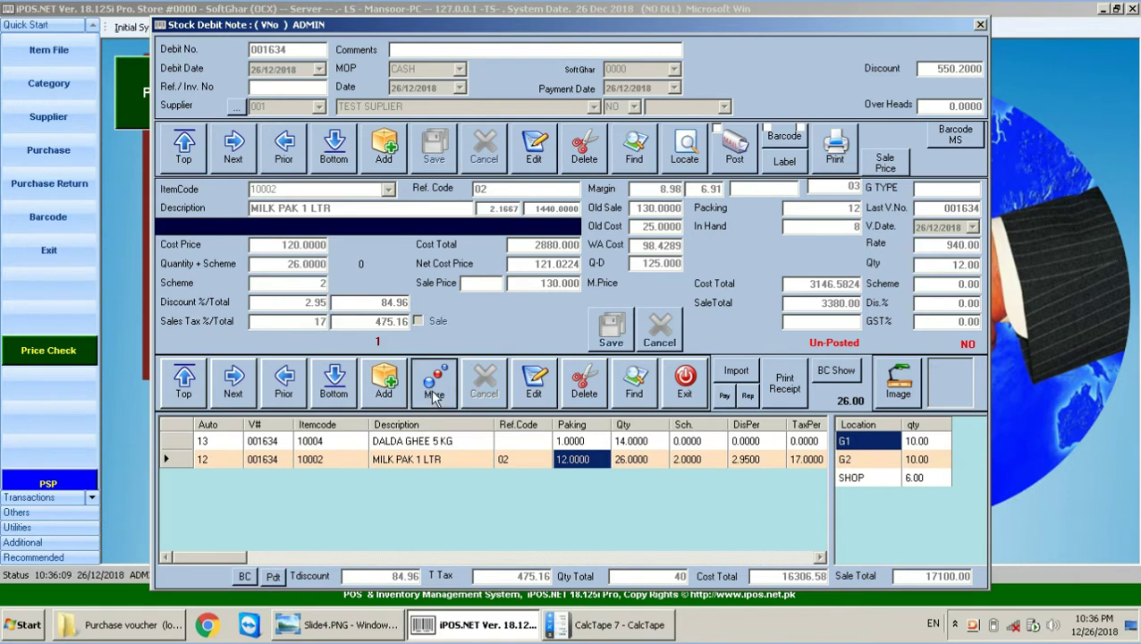
click(377, 195)
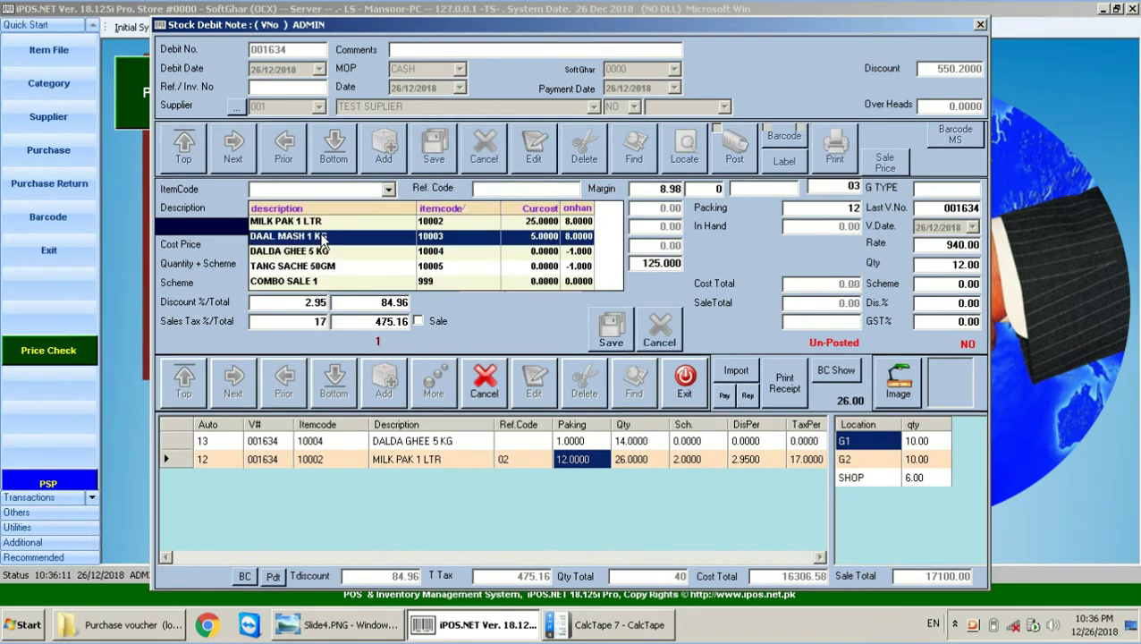
click(288, 236)
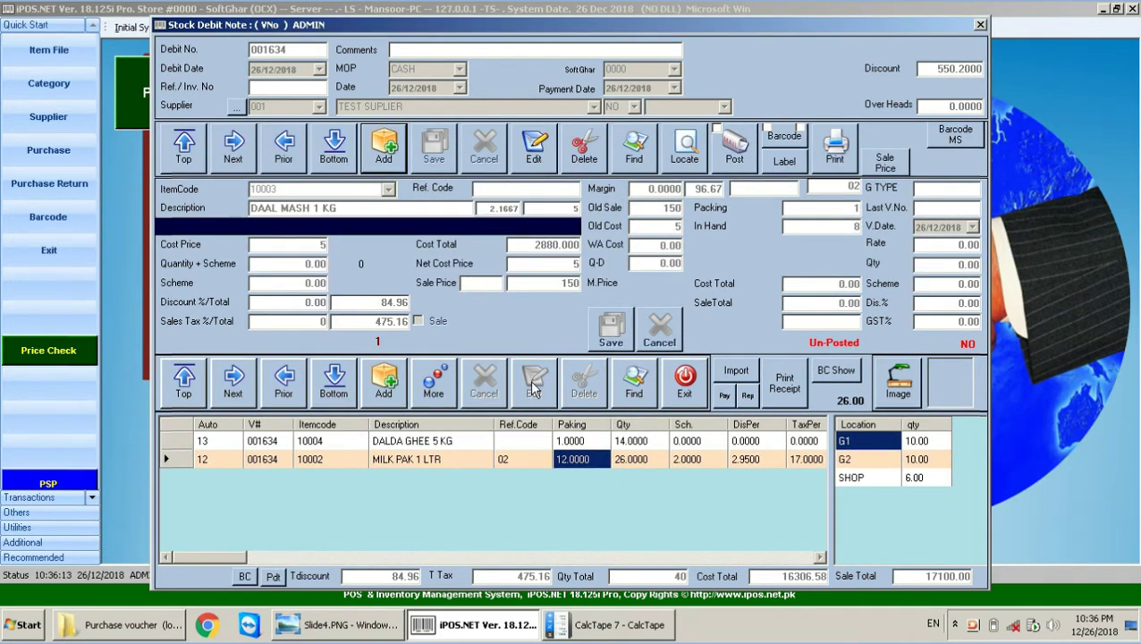
Step: Post debit note 001634, confirming with Yes
click(719, 152)
click(578, 360)
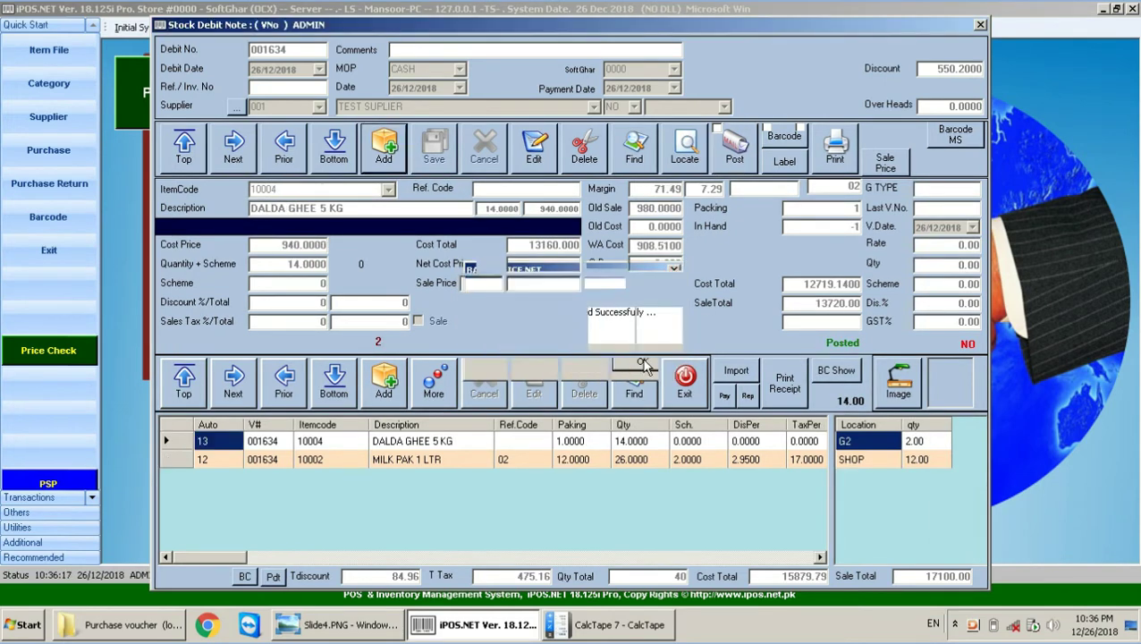
click(327, 624)
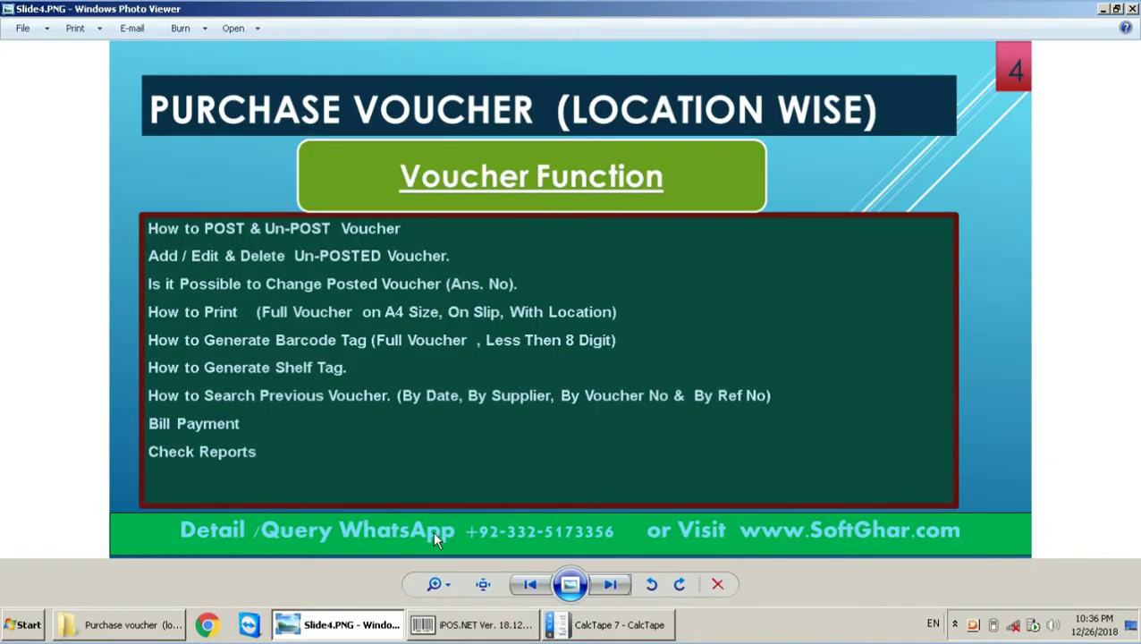
Step: Return to the Stock Debit Note and open its Debit Printing options for store 0000
click(528, 624)
click(837, 152)
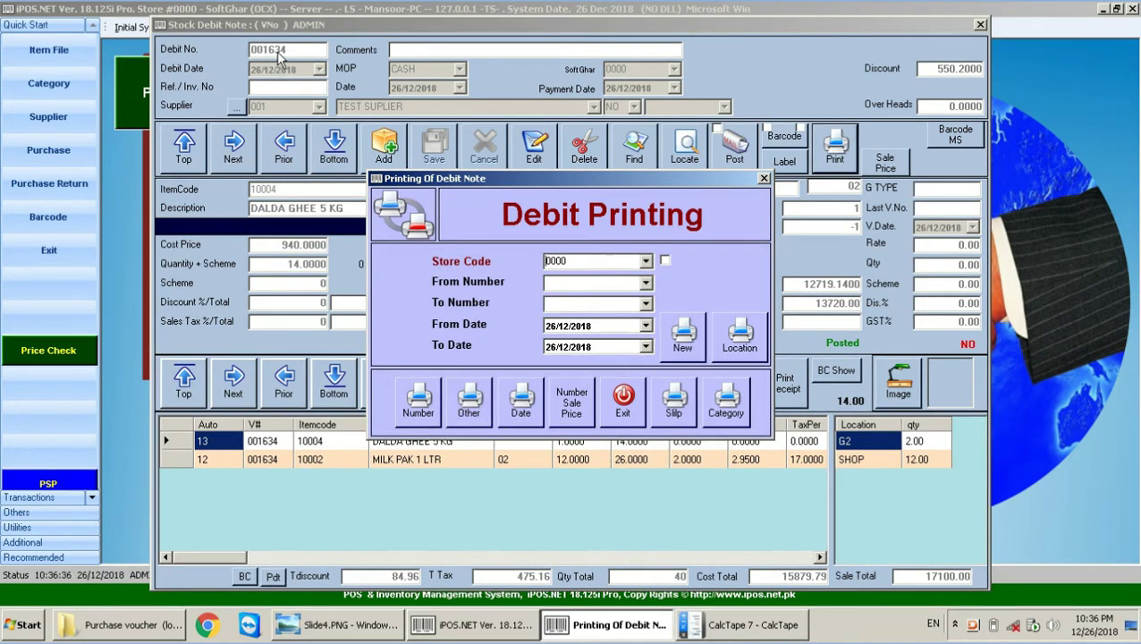
Step: Preview debit note 001634 by number: 40 units, cost 15,879.79, sale 17,100.00; then close it
click(410, 406)
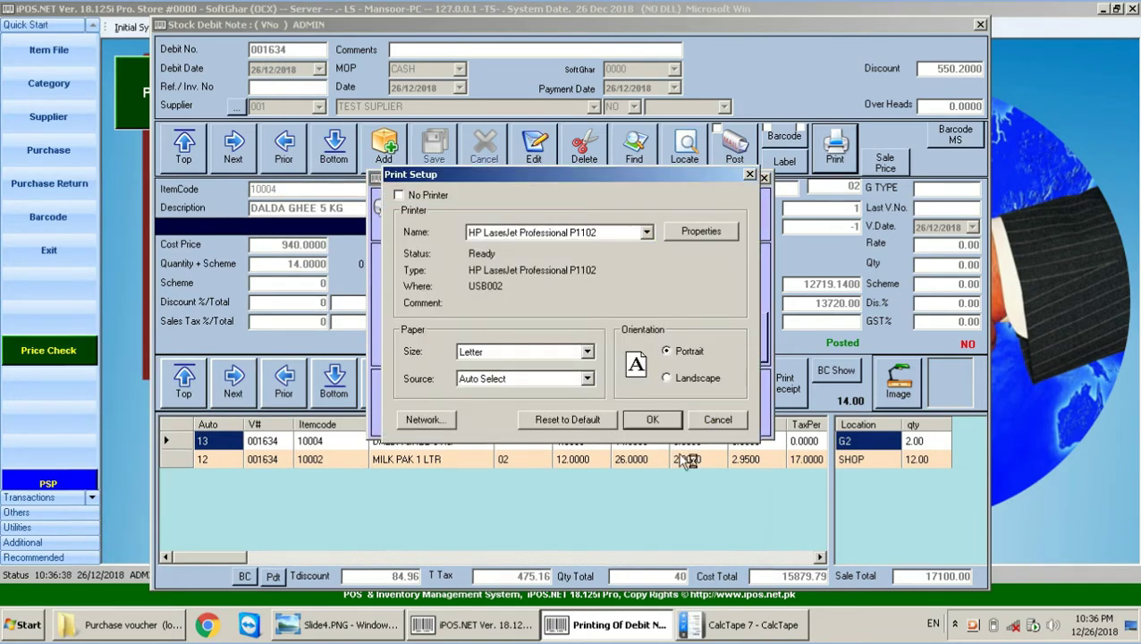
click(652, 419)
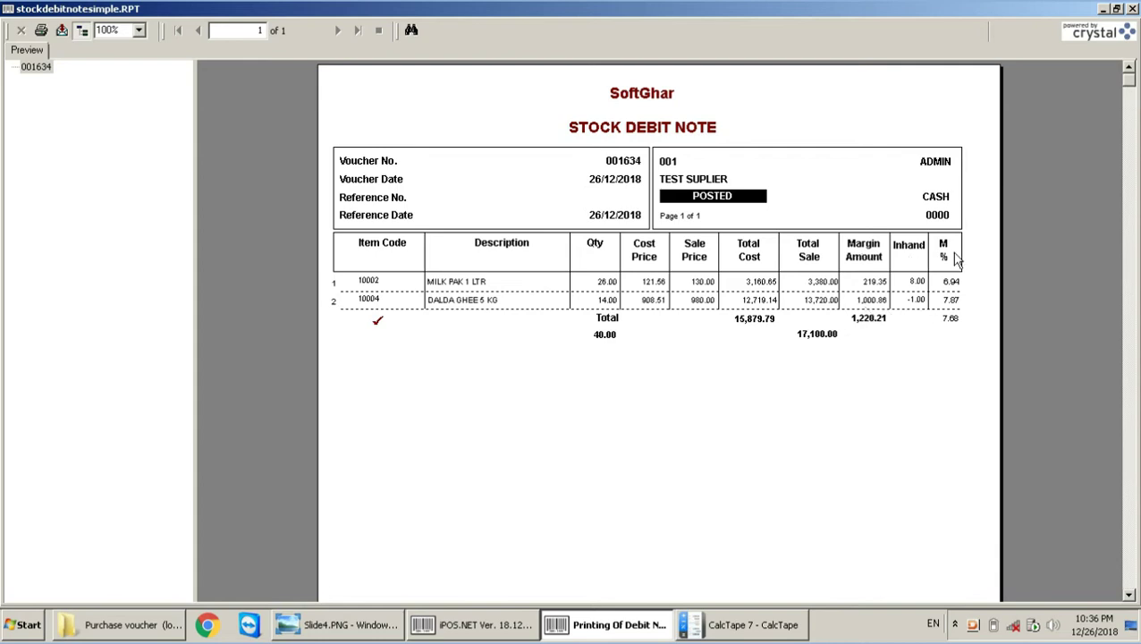
click(916, 281)
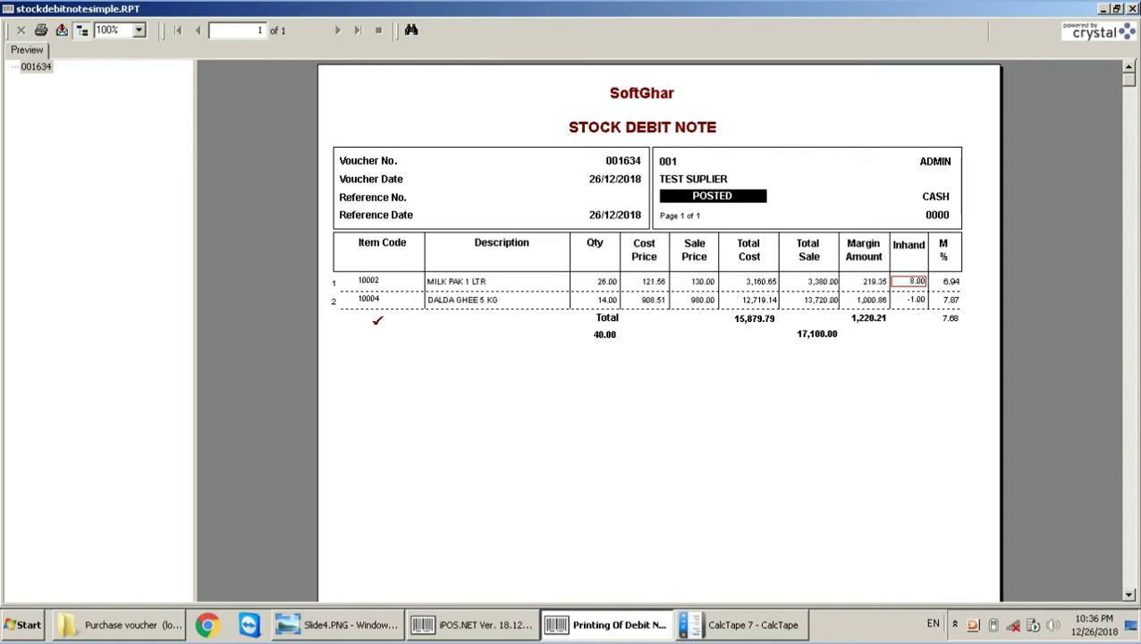
click(1132, 8)
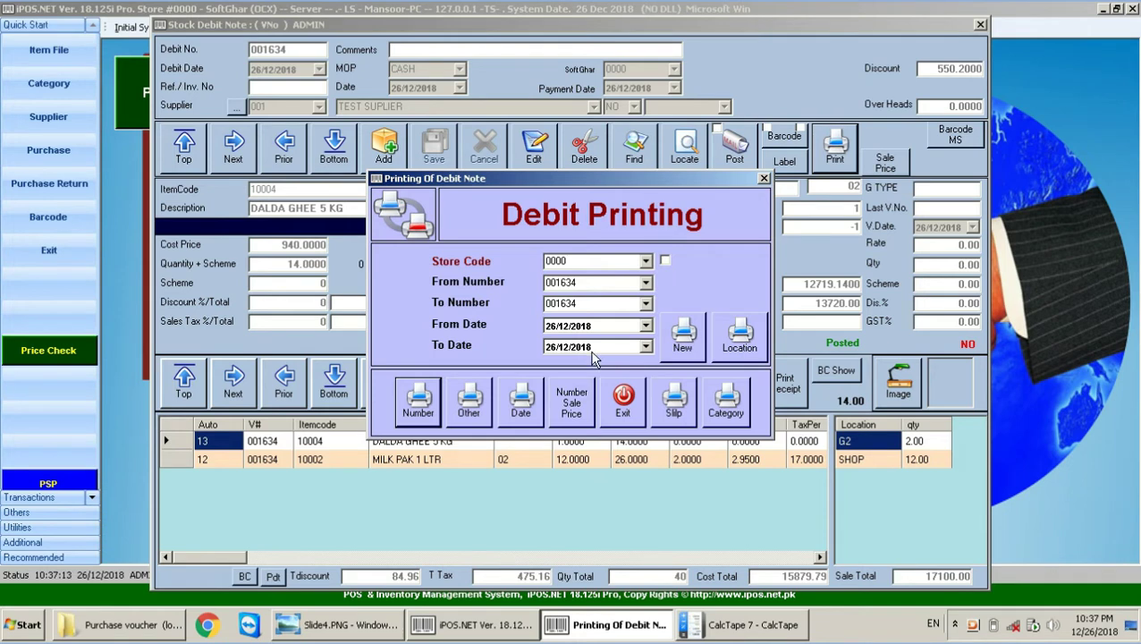
Step: Preview debit notes from 01/12/2018 to 26/12/2018 and browse vouchers 001631–001634
click(551, 327)
text(01)
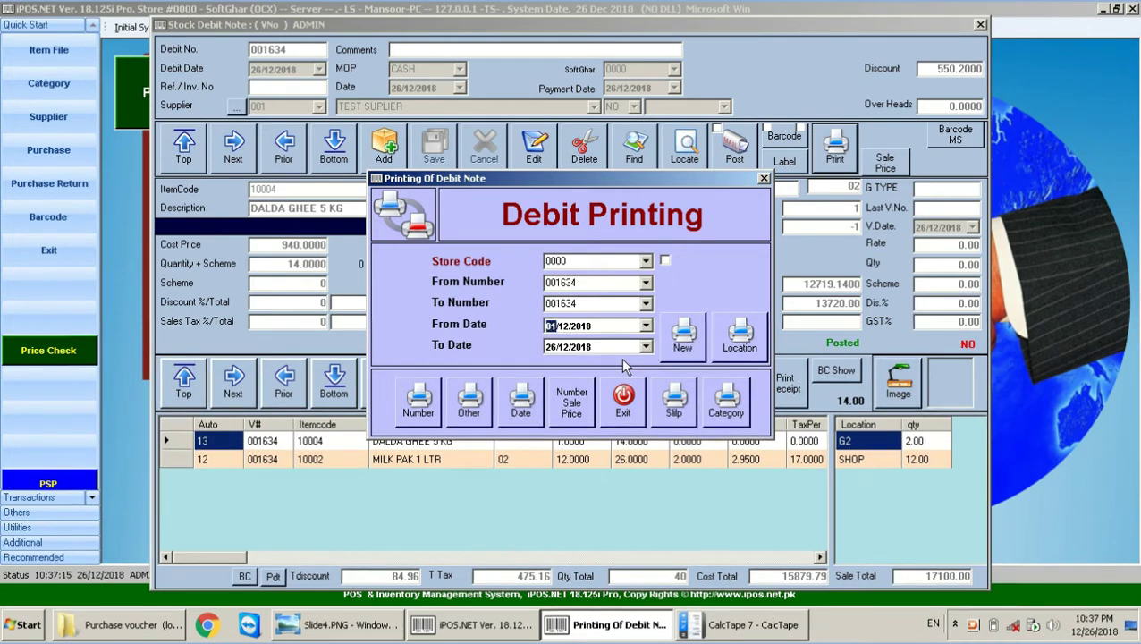
click(514, 402)
click(660, 421)
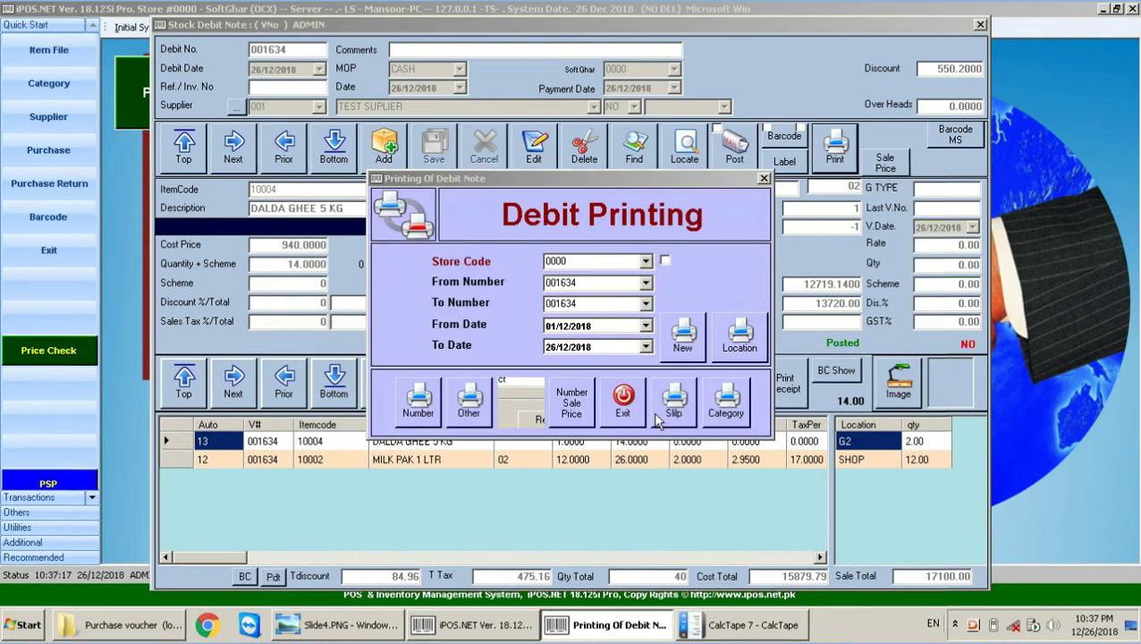
click(35, 79)
click(36, 93)
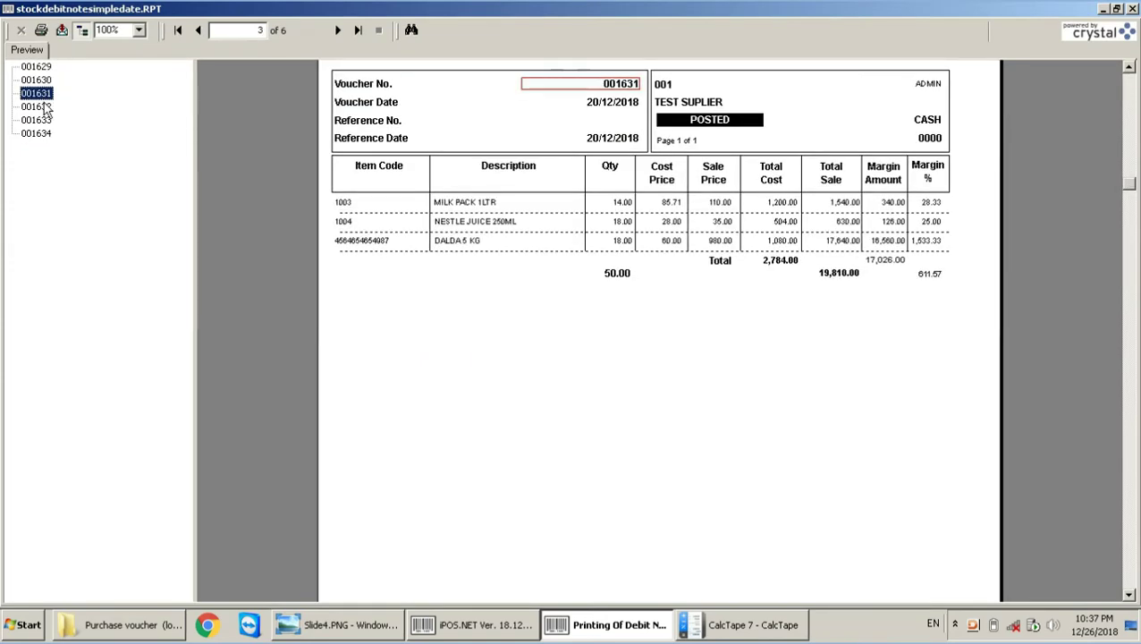
click(36, 120)
click(36, 133)
click(37, 107)
click(1131, 8)
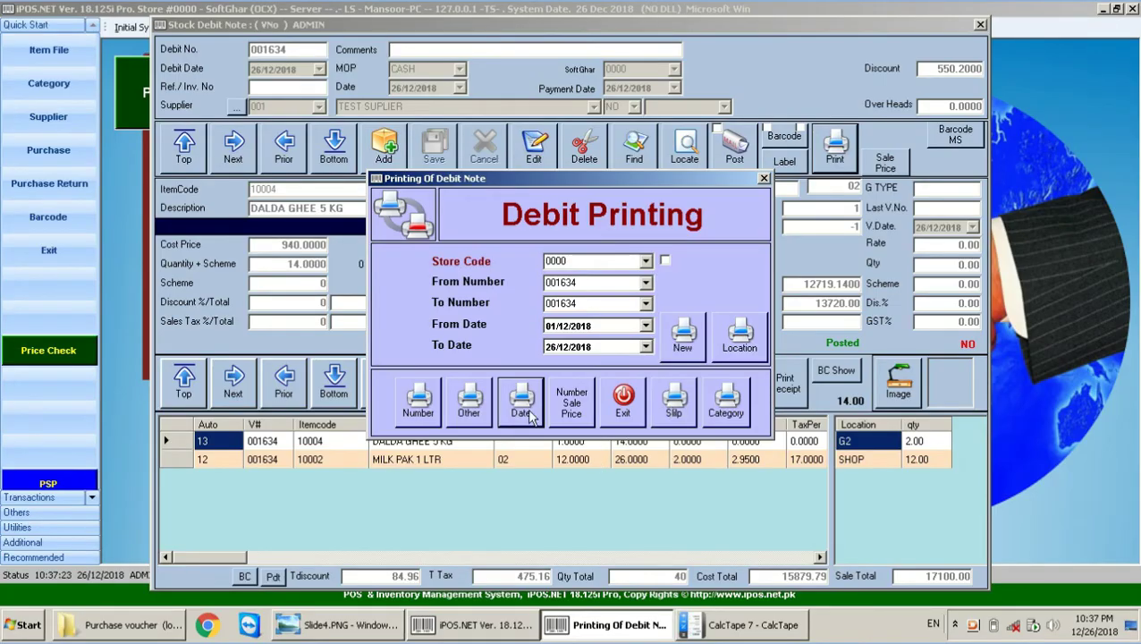
Step: Preview voucher 001634 as a slip on the POS-80C receipt printer, then close it
click(675, 413)
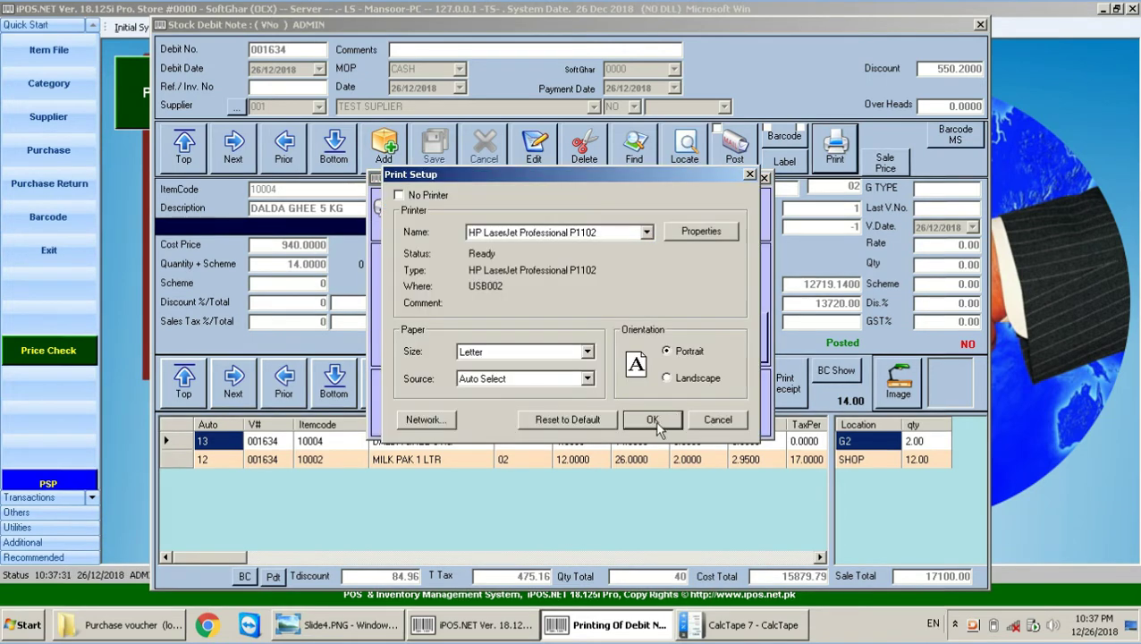
click(646, 232)
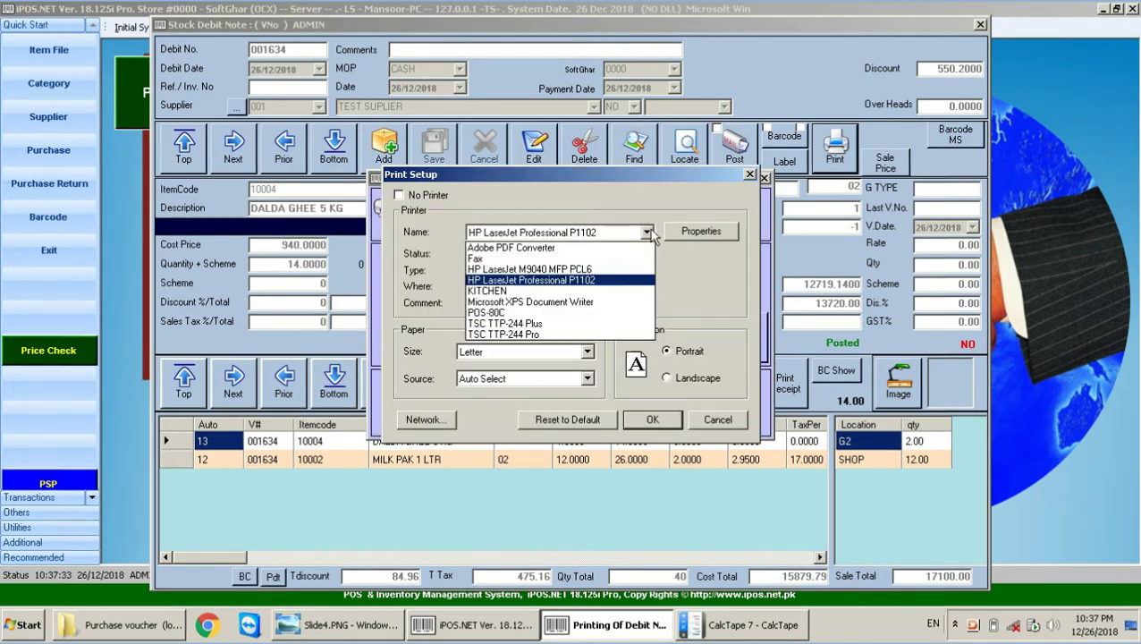
click(487, 312)
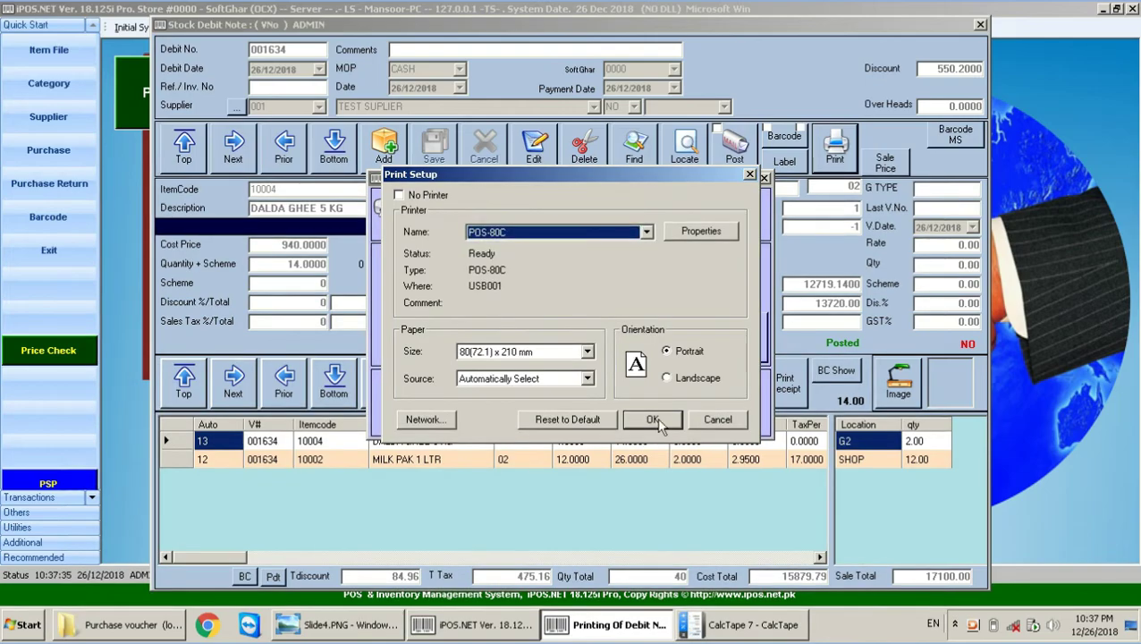
click(654, 419)
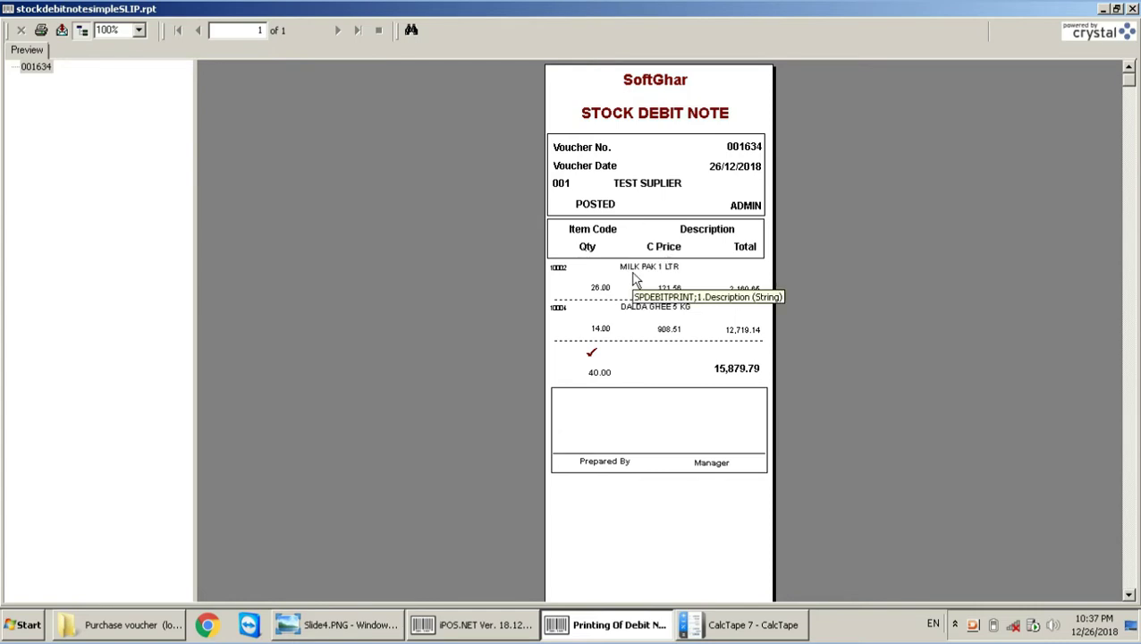
key(alt+F4)
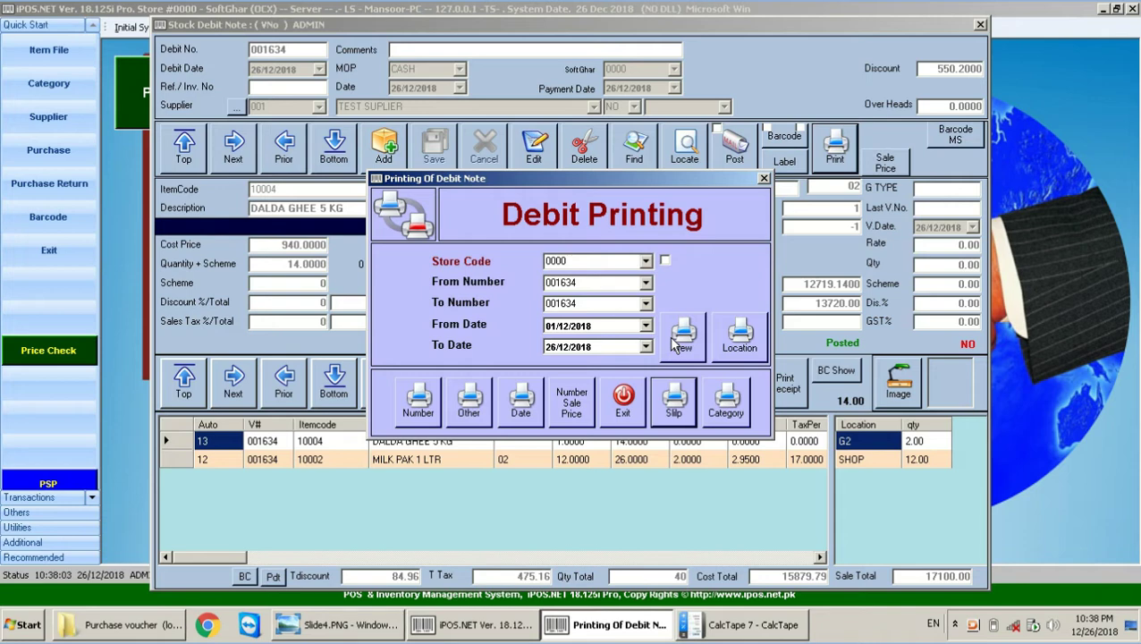
Step: Preview the location report and check MILK PAK 1 LTR: item 10002, 26 units, G1 10, SHOP 6
click(733, 331)
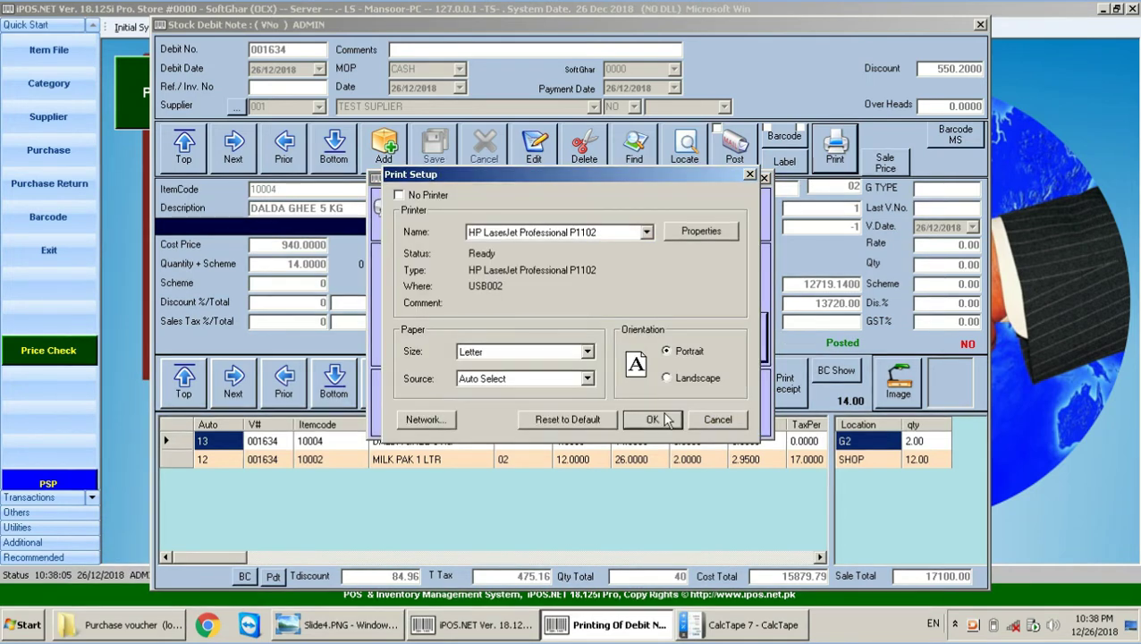
click(654, 419)
click(402, 257)
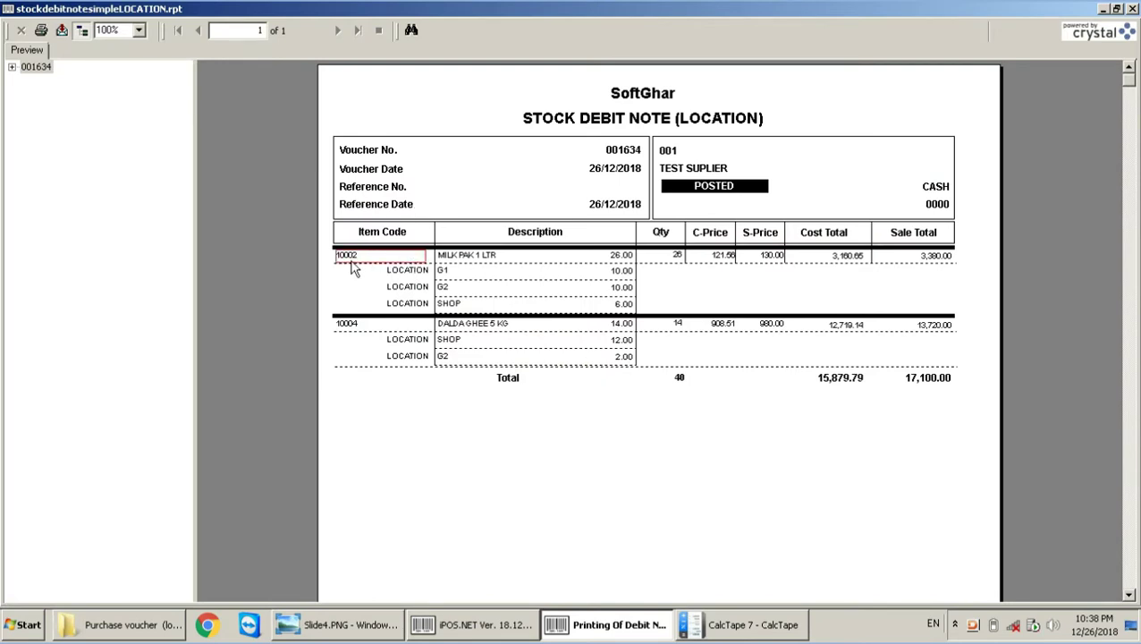
click(625, 257)
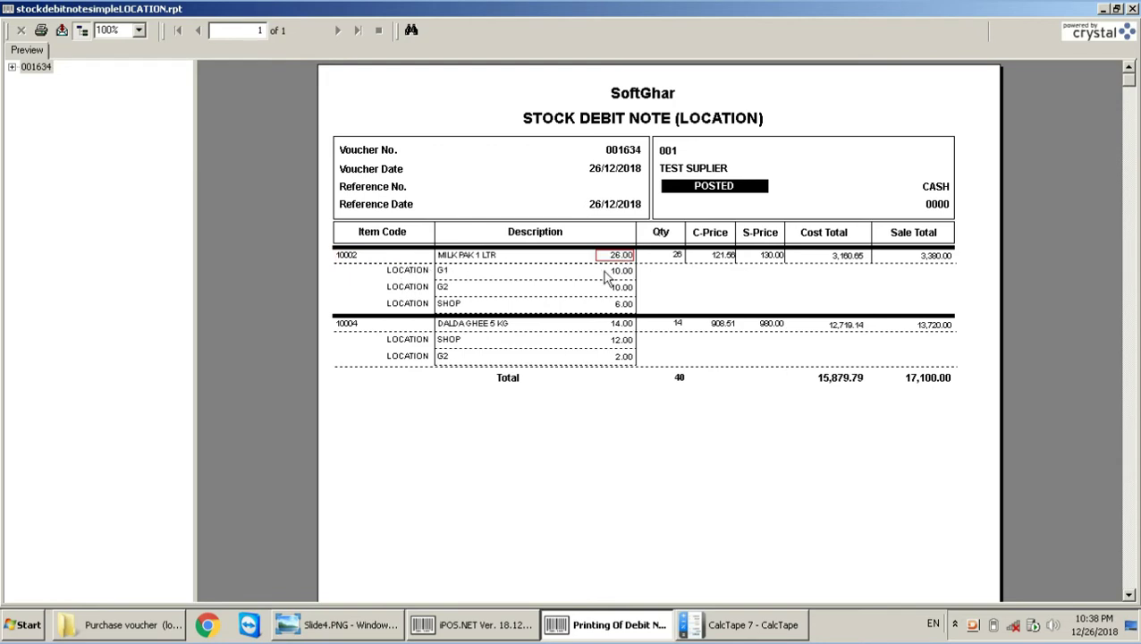
click(605, 270)
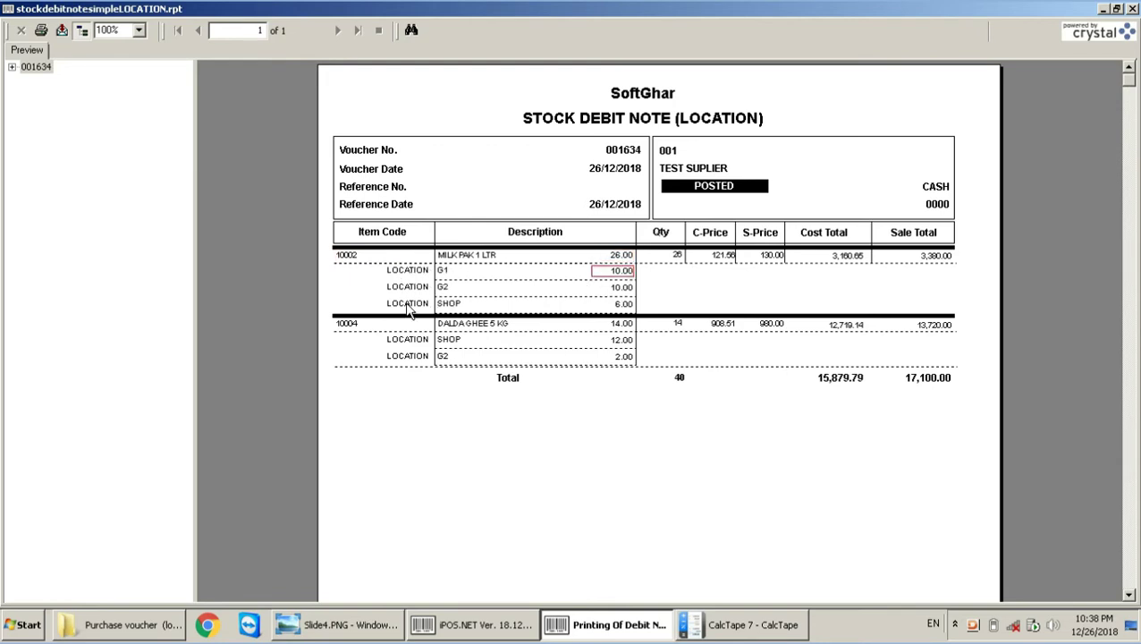
click(622, 305)
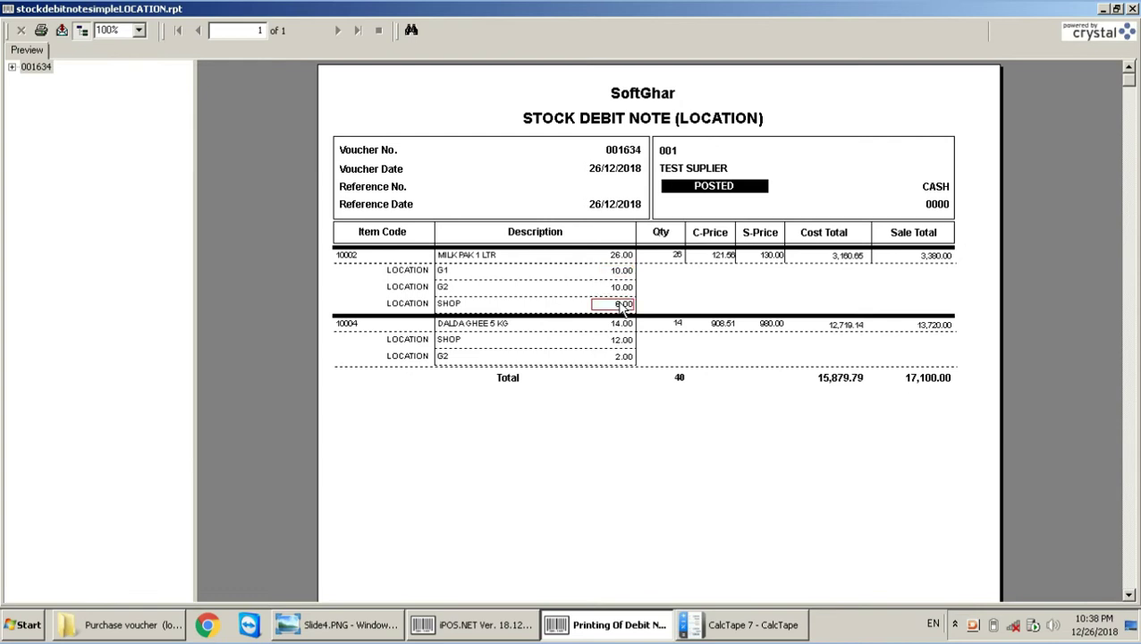
Step: Check DALDA GHEE 5 KG at 14 units (SHOP 12) and the 17,100.00 sale total, then close
click(463, 325)
click(624, 326)
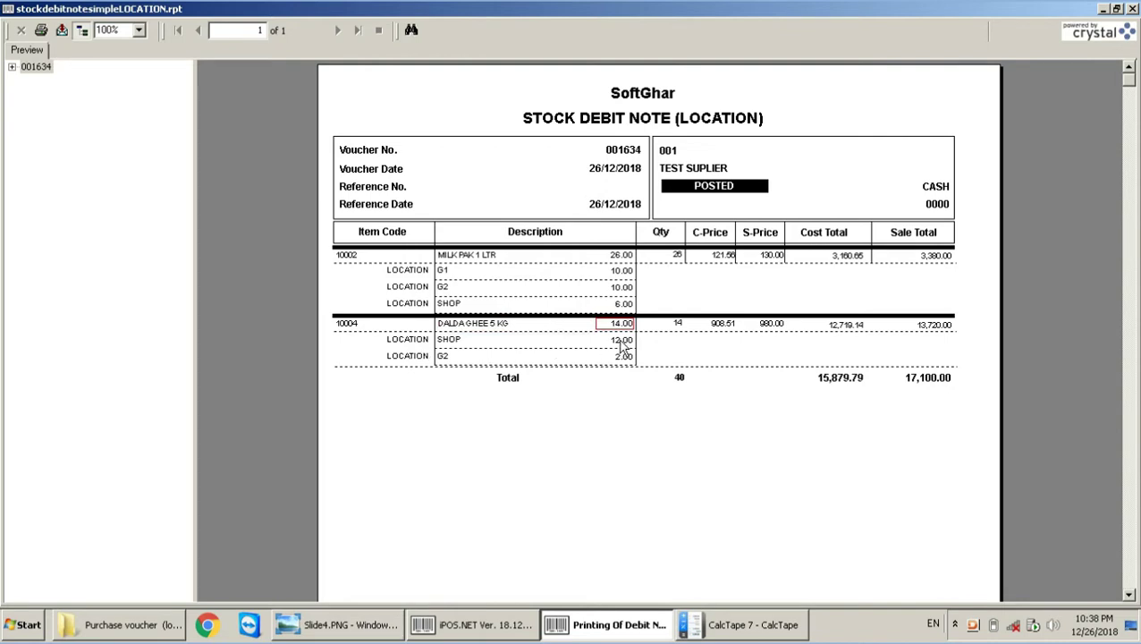
click(621, 342)
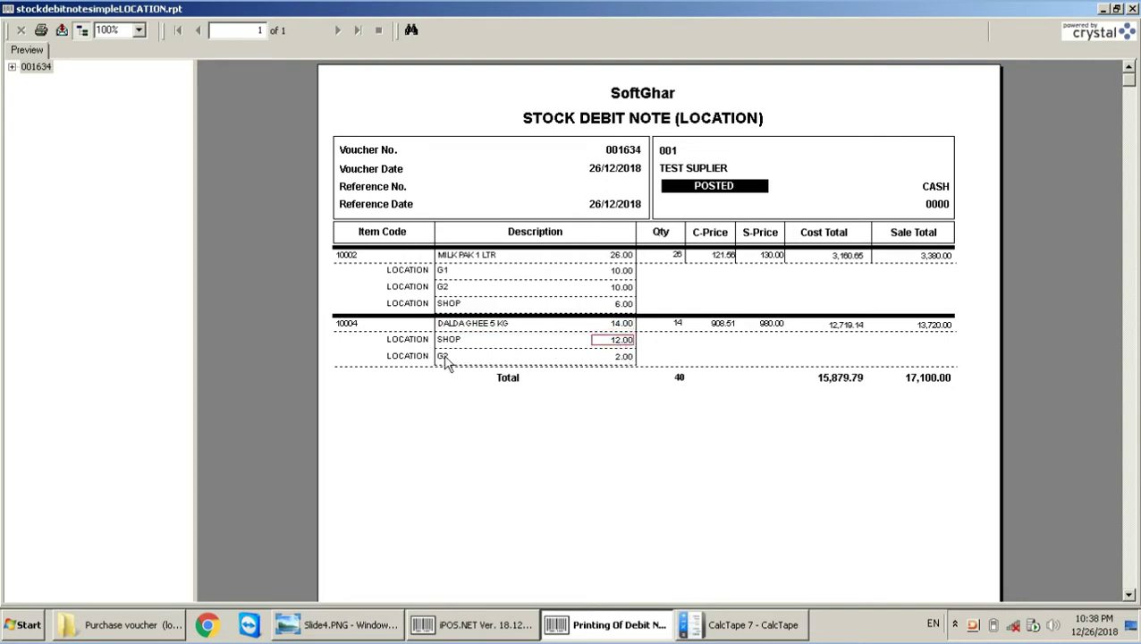
click(929, 378)
click(976, 364)
key(Escape)
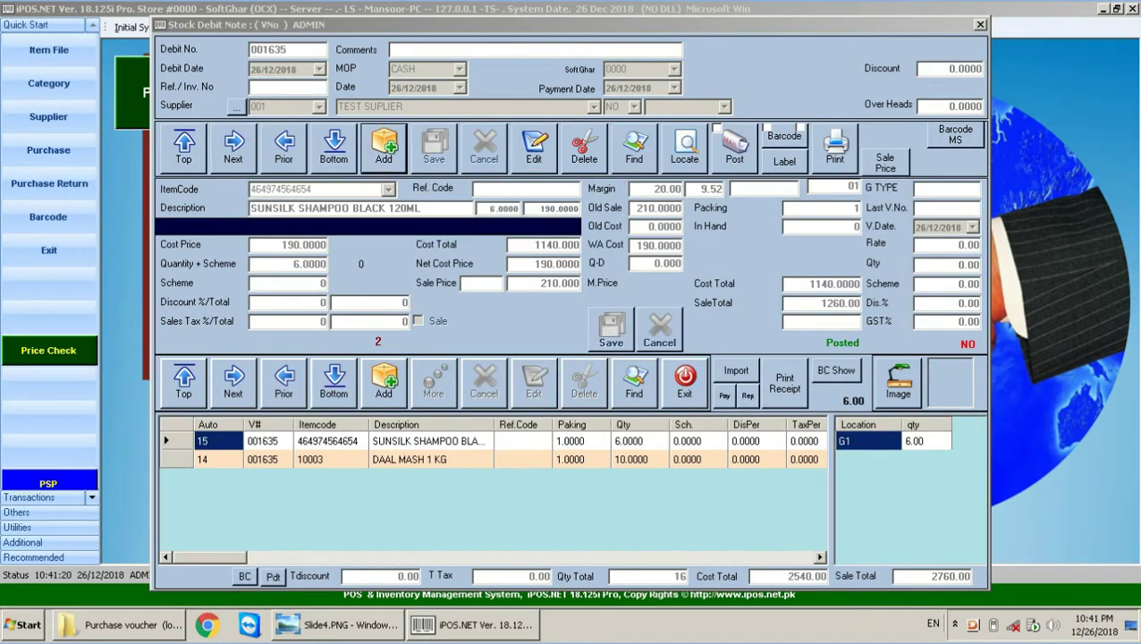
click(358, 625)
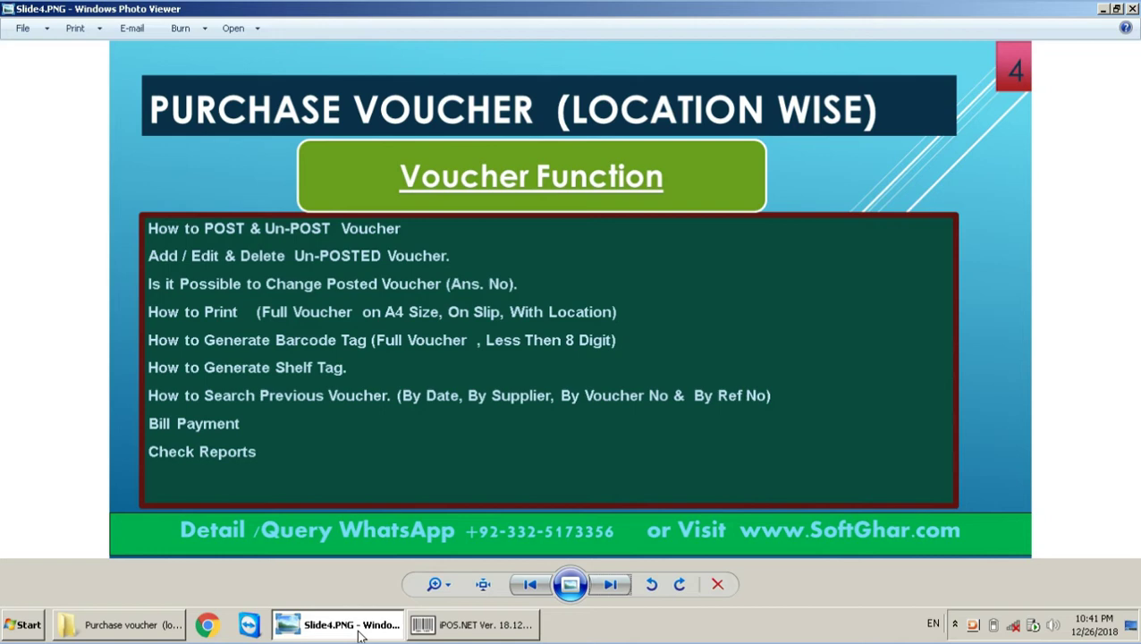
Step: Return to iPOS.NET showing posted debit note 001635 with SUNSILK SHAMPOO and DAAL MASH
click(483, 632)
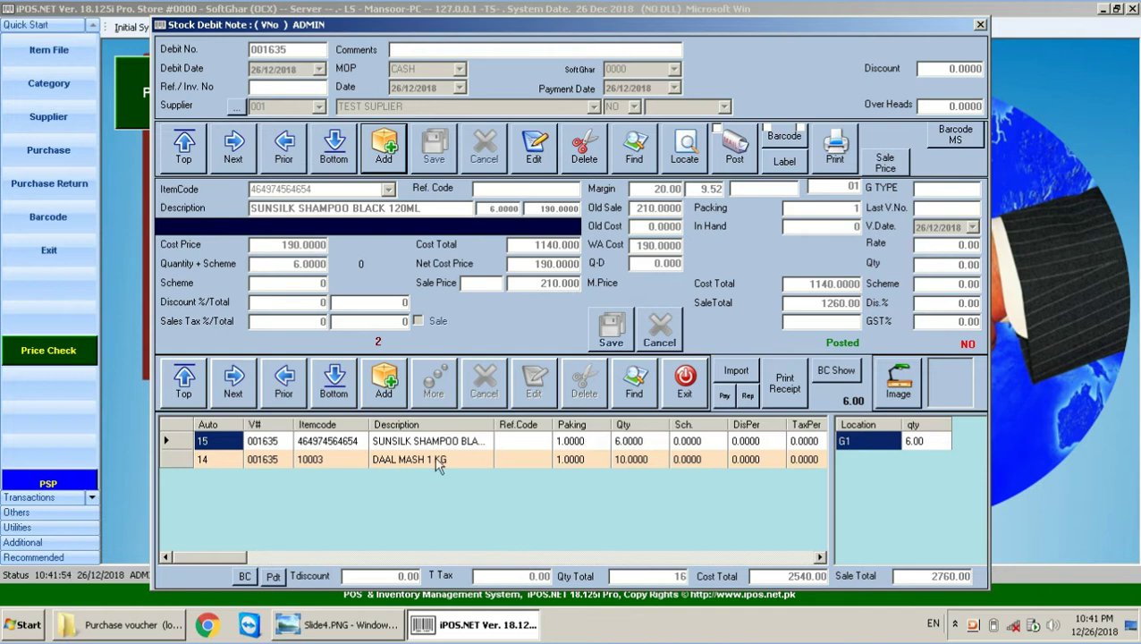
Step: Review the SUNSILK SHAMPOO and DAAL MASH 1 KG lines, ending on DAAL MASH: cost 140, 10 at G1
click(320, 449)
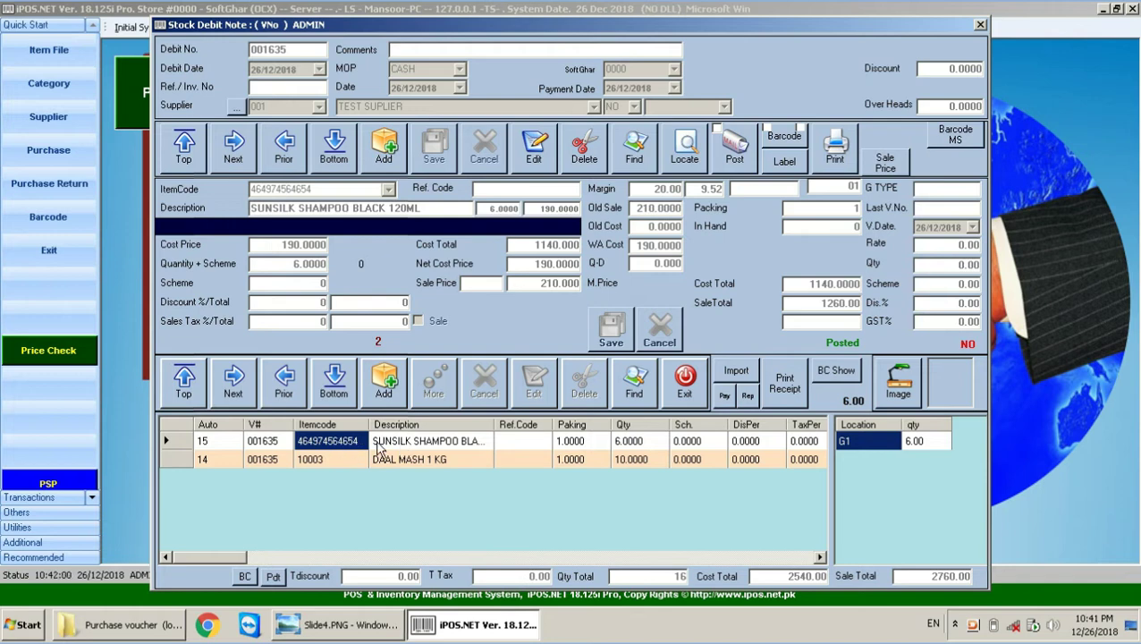
click(321, 458)
click(332, 456)
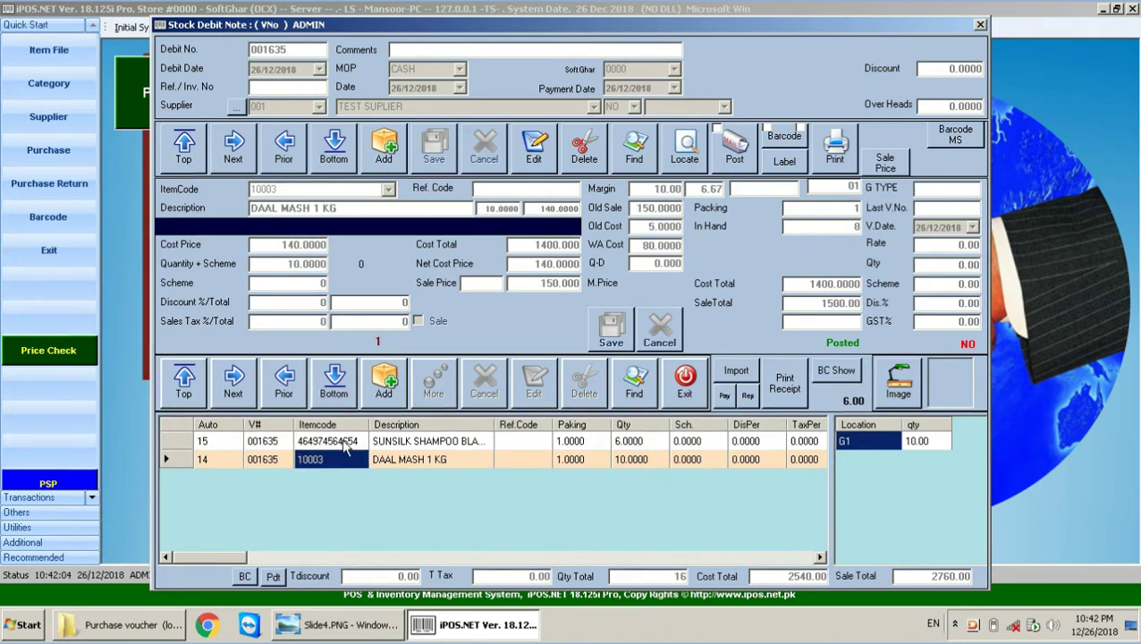
click(333, 459)
click(378, 443)
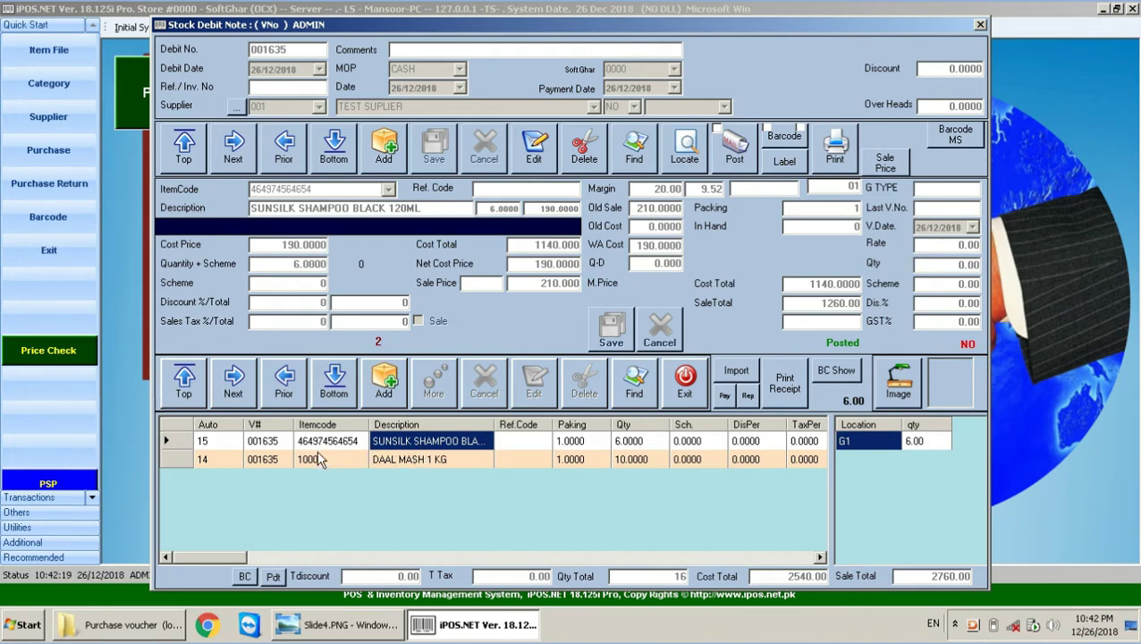
click(427, 470)
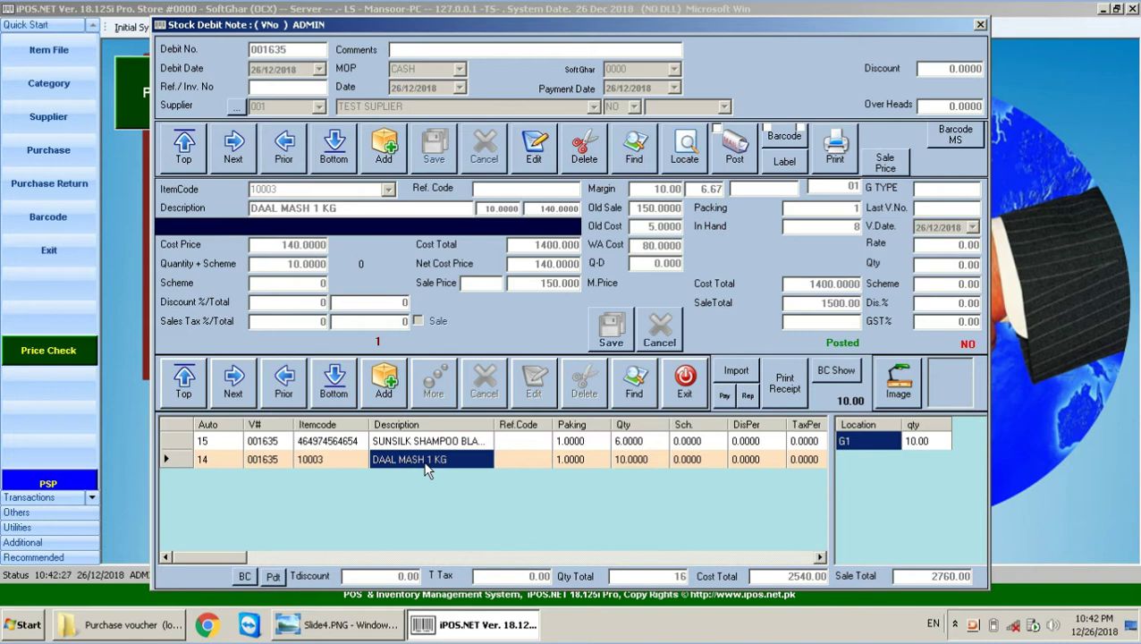
Step: Generate barcode tags for all debit note 001635 items, compare both entries, and close the barcode window
click(791, 140)
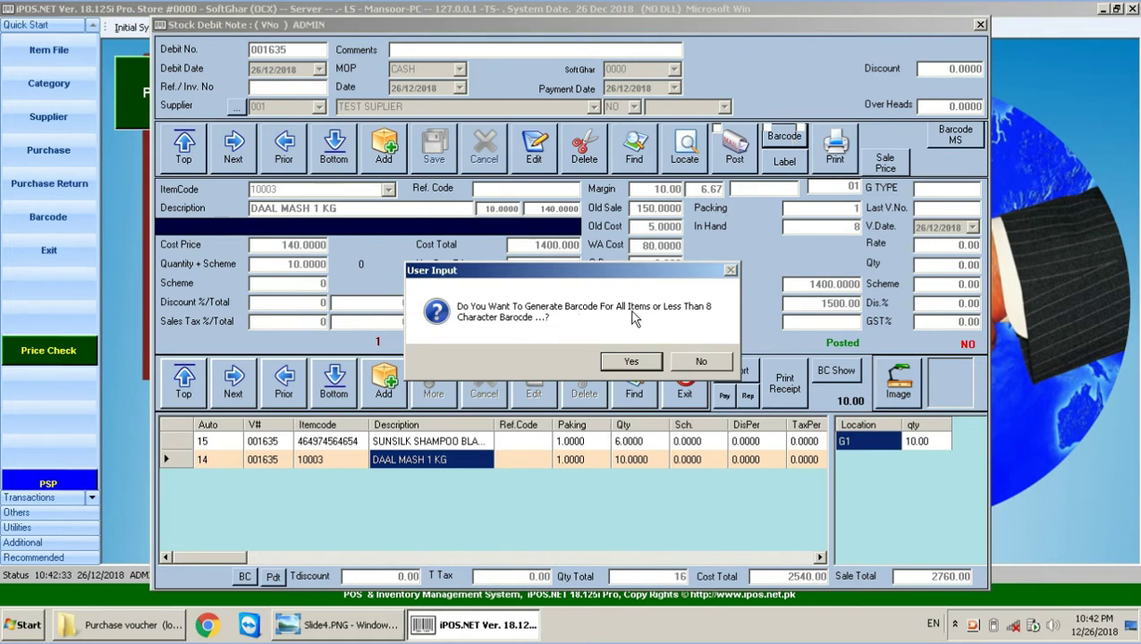
click(631, 360)
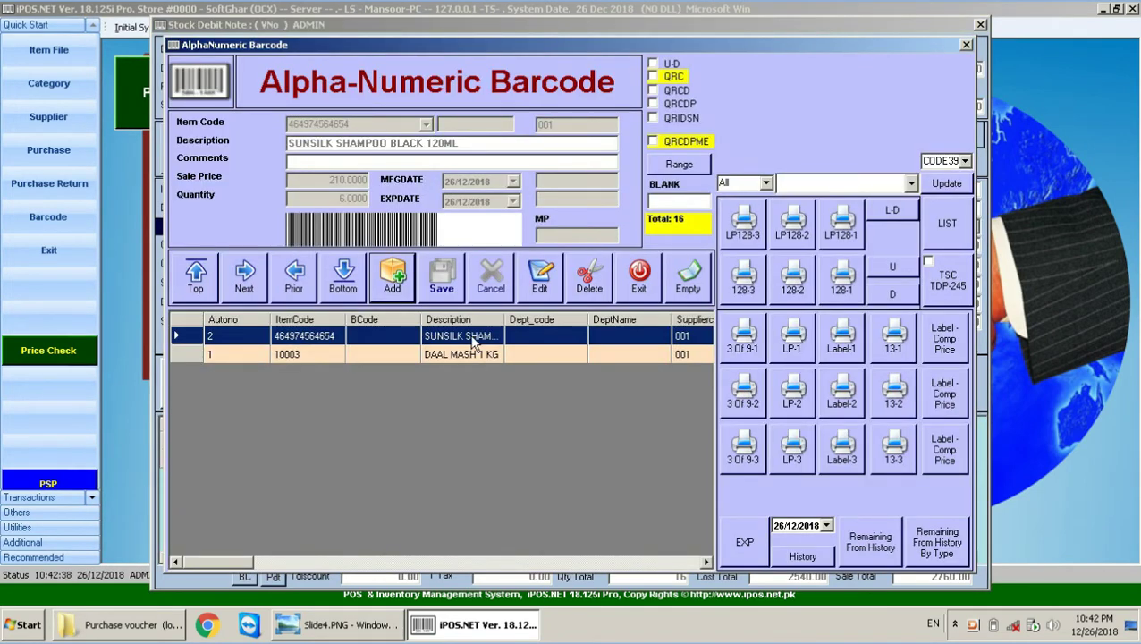
click(469, 354)
click(471, 337)
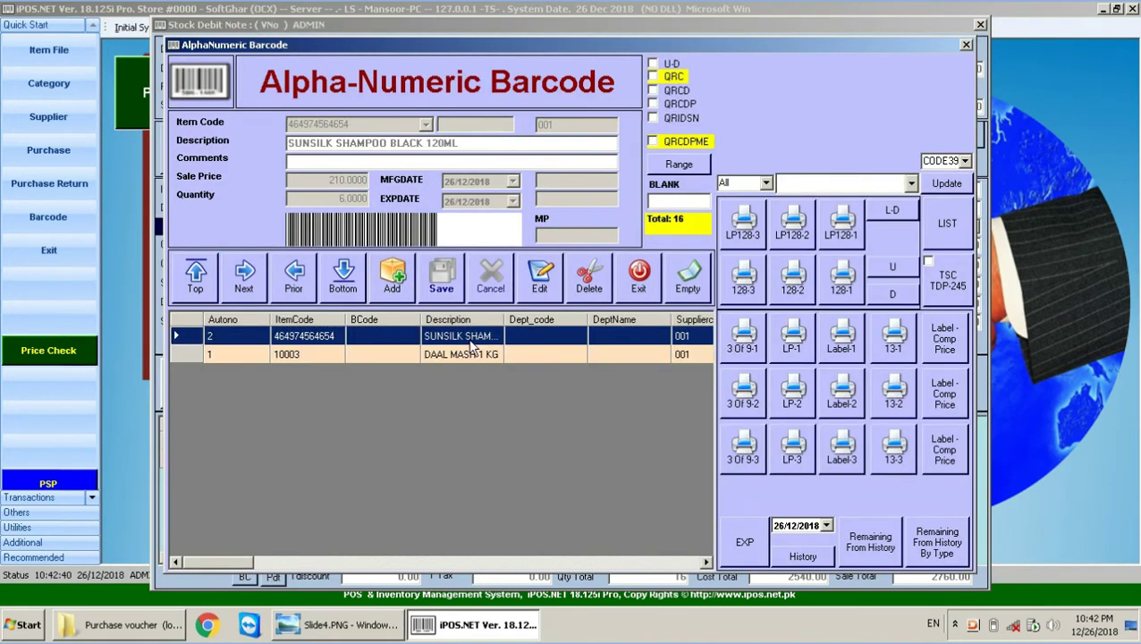
click(470, 354)
click(472, 337)
click(625, 286)
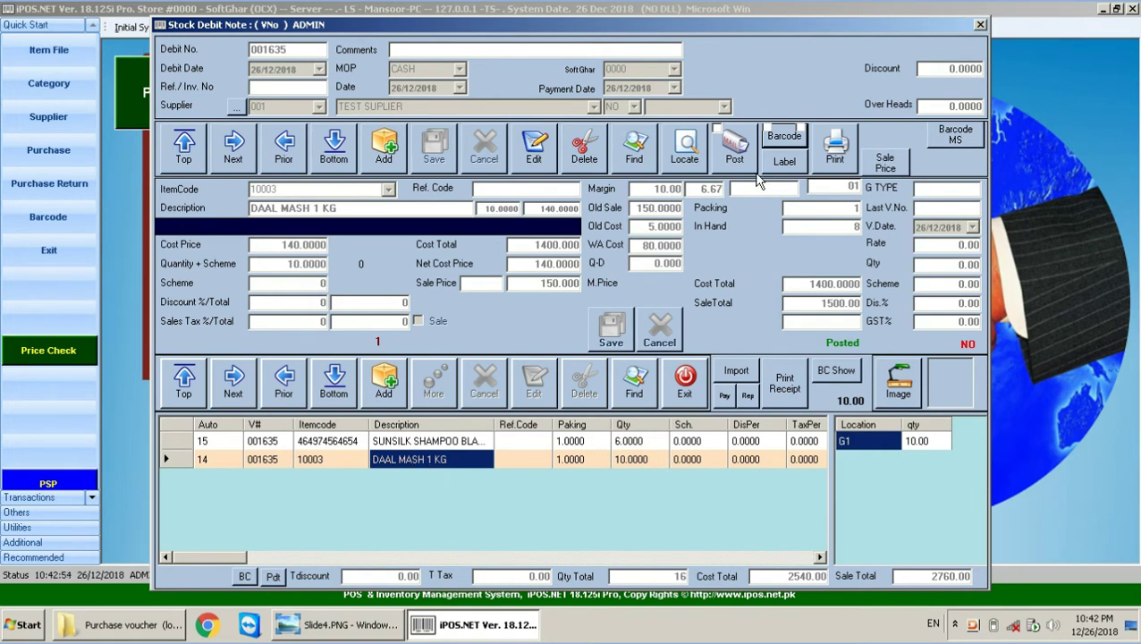
click(783, 141)
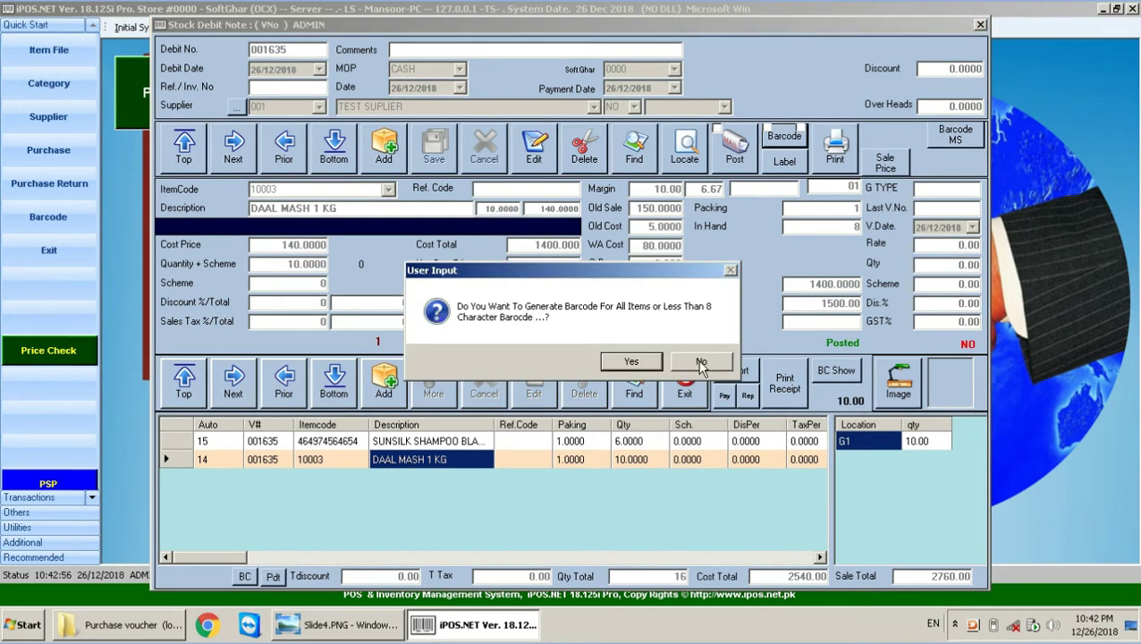
Step: Generate barcodes only for short-code items, leaving DAAL MASH 1 KG (total 10), then view the slide
click(700, 363)
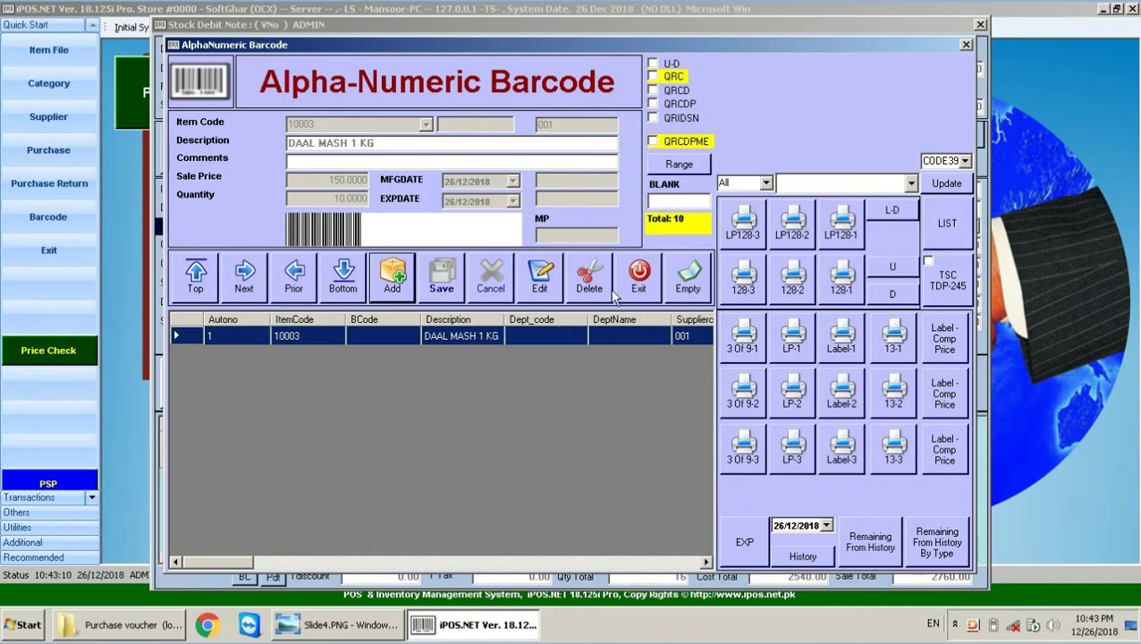
click(344, 625)
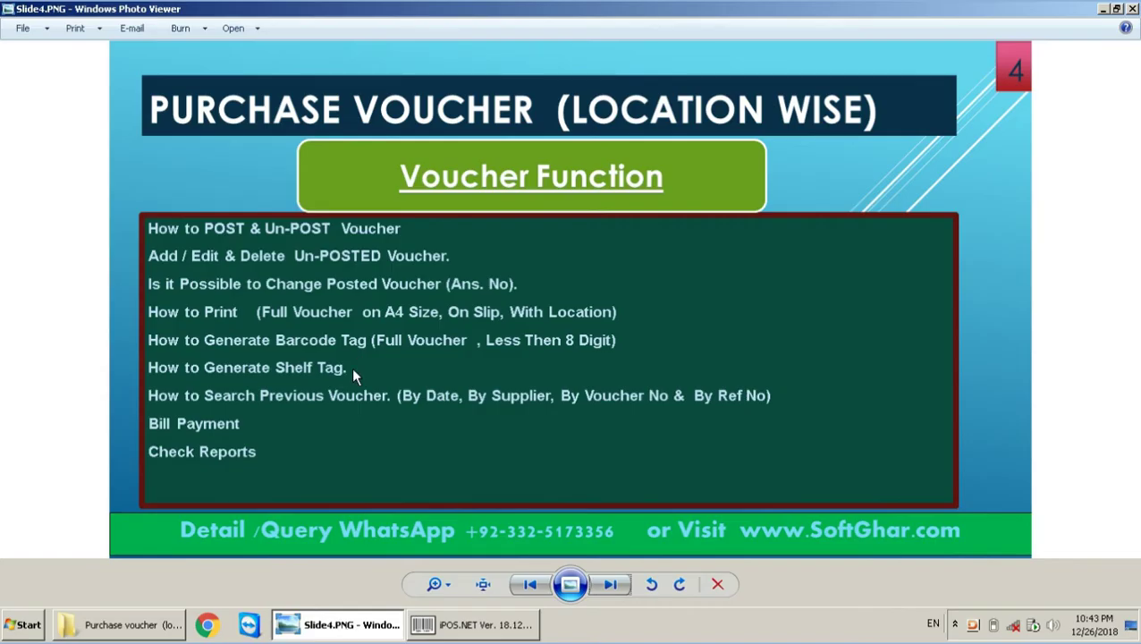
Step: Go back to the Alpha-Numeric Barcode window listing only DAAL MASH 1 KG, total 10
click(461, 629)
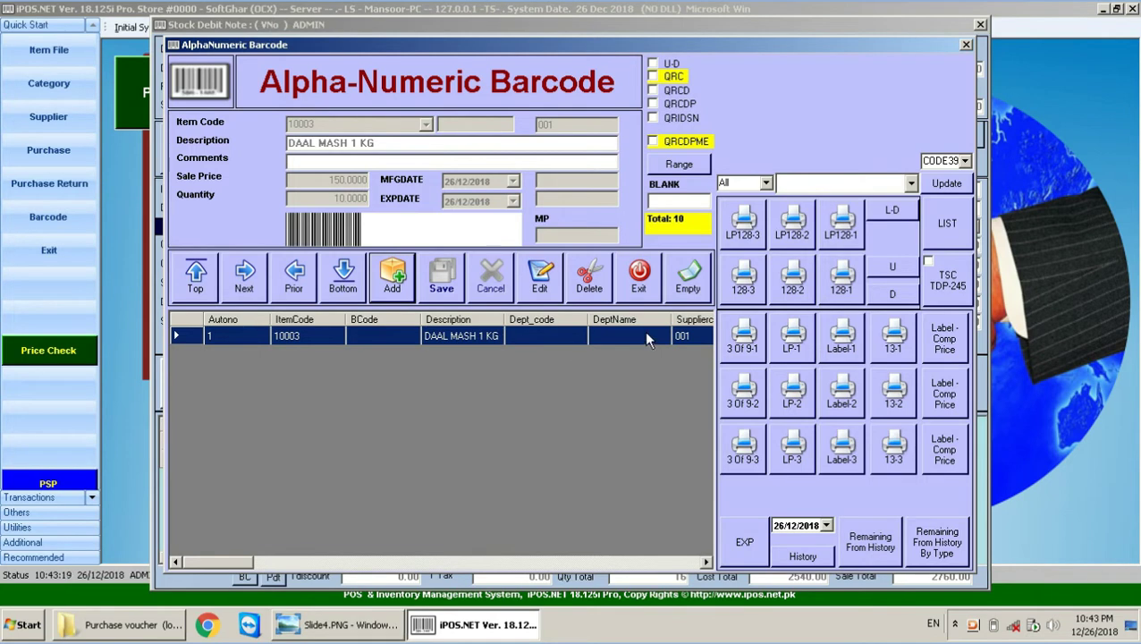
Step: Change the DAAL MASH 1 KG label quantity to 5, save it, then view Barcode Sample.png
click(539, 277)
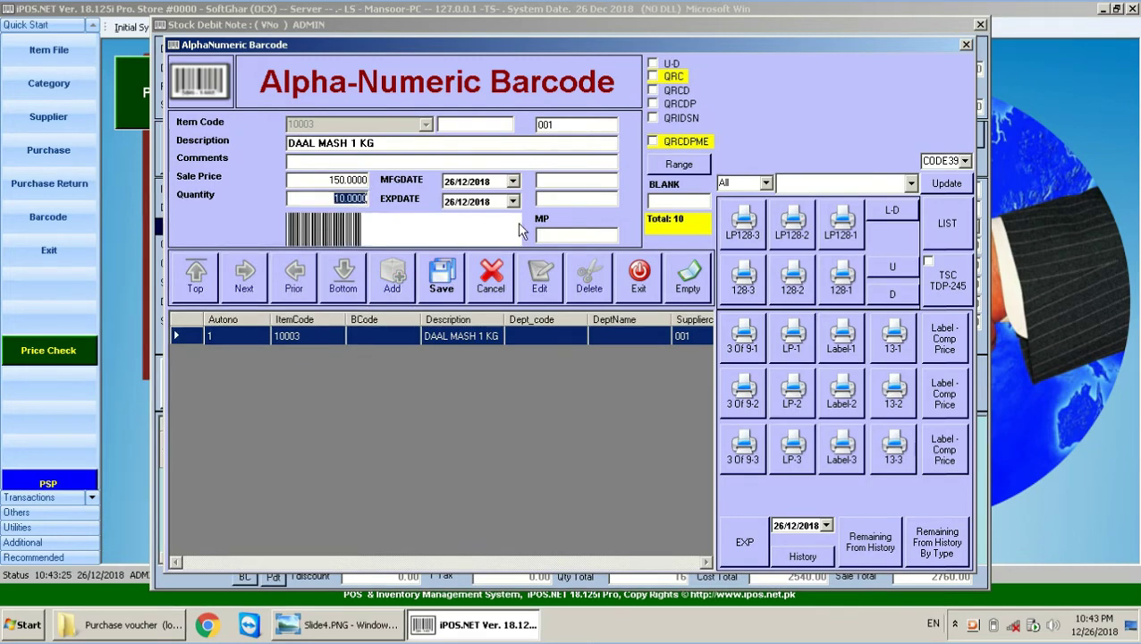
text(5)
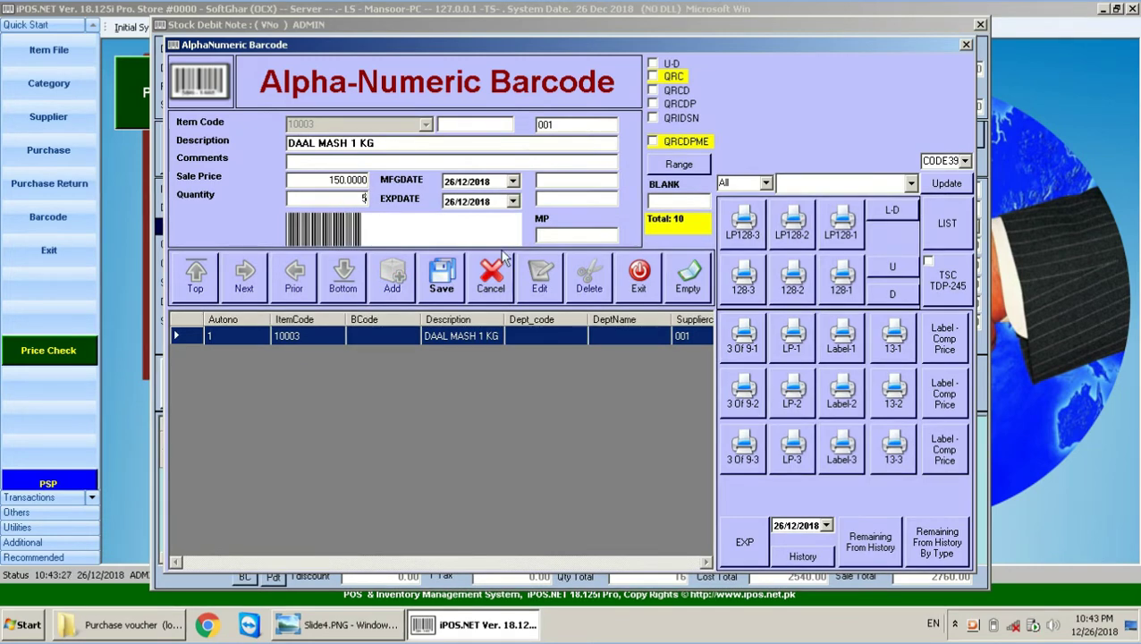
click(462, 280)
click(581, 356)
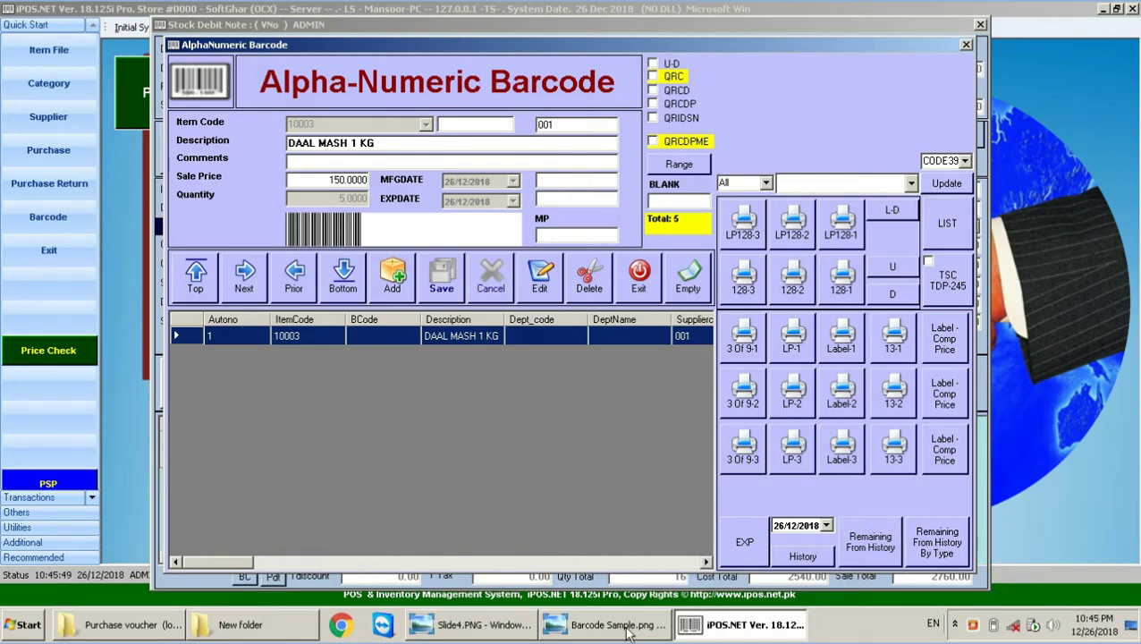
click(572, 630)
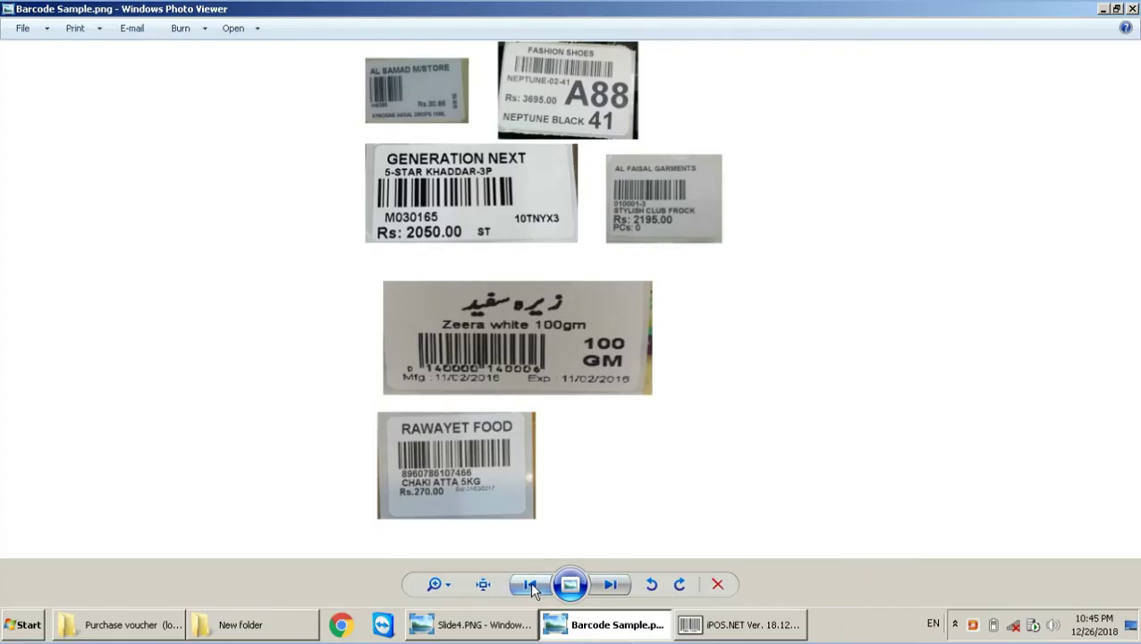
Step: Browse the barcode printer photos, then return to the iPOS.NET Alpha-Numeric Barcode form
click(531, 582)
click(531, 582)
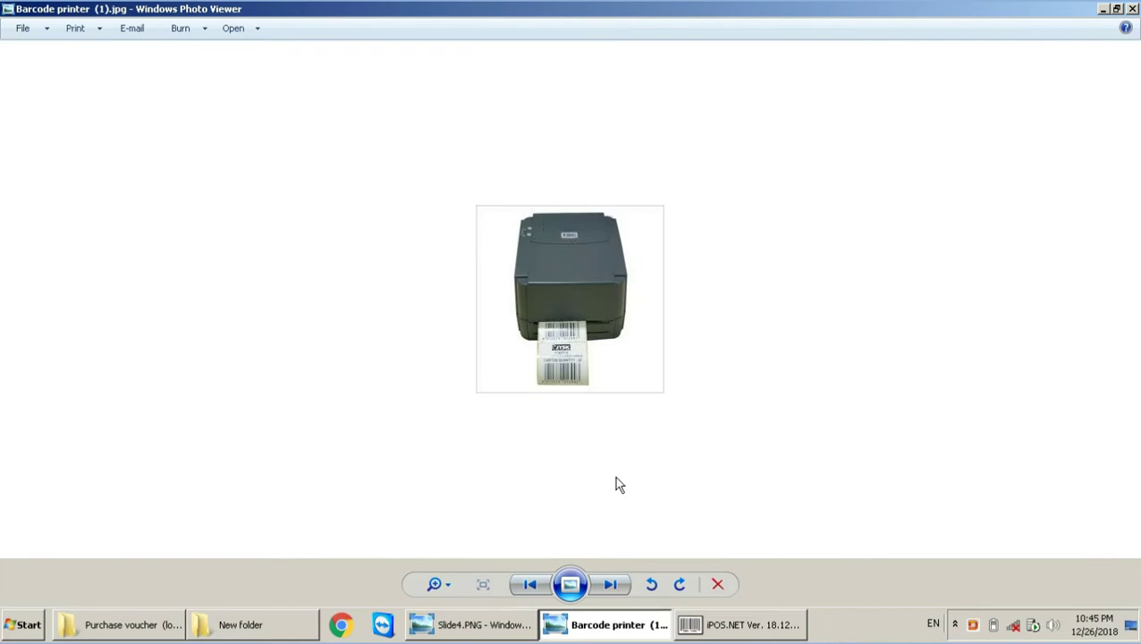
click(610, 584)
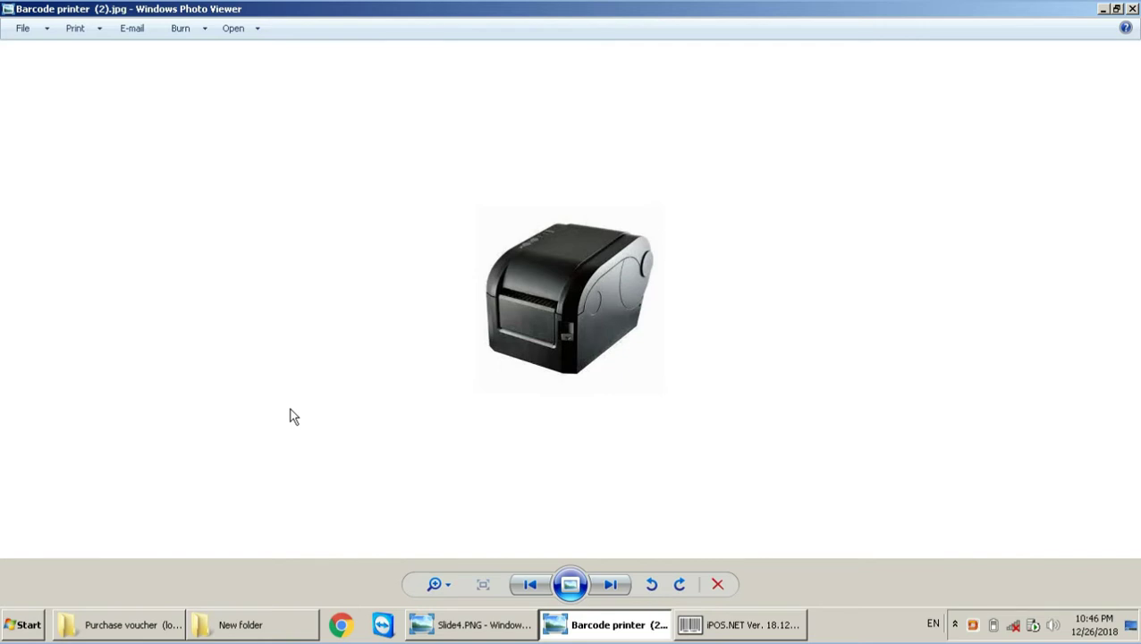
click(774, 630)
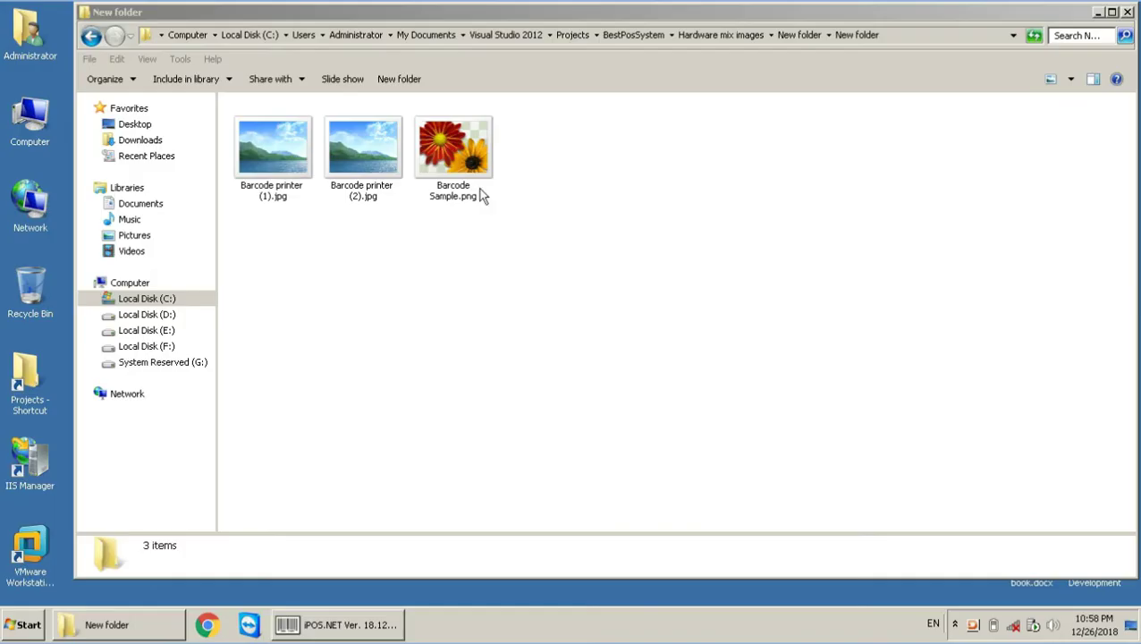
click(463, 165)
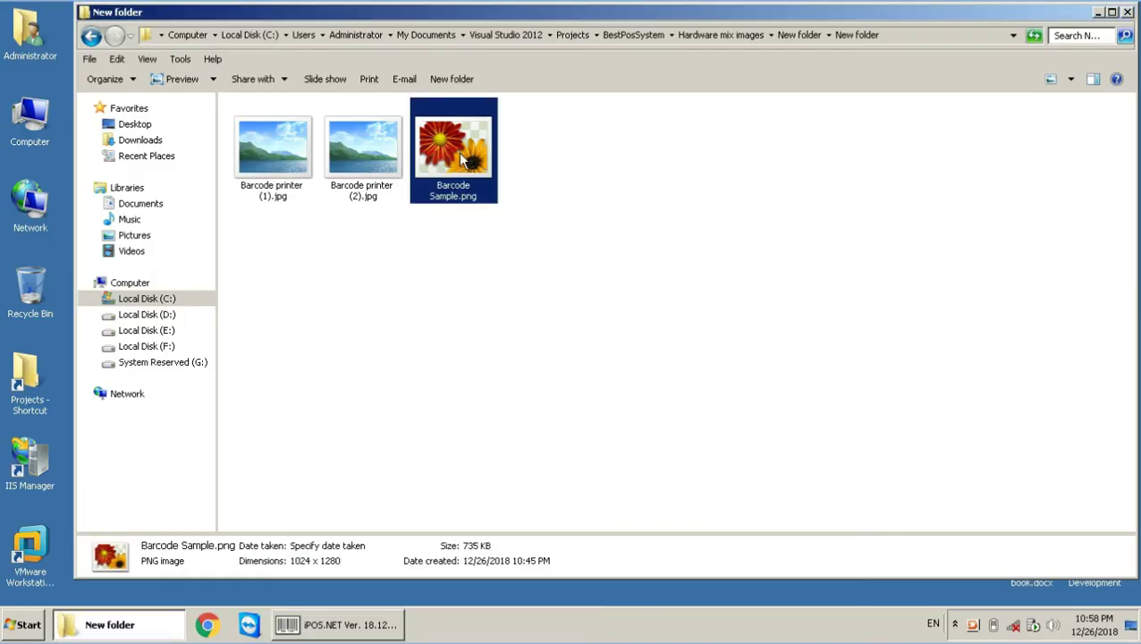
double_click(461, 159)
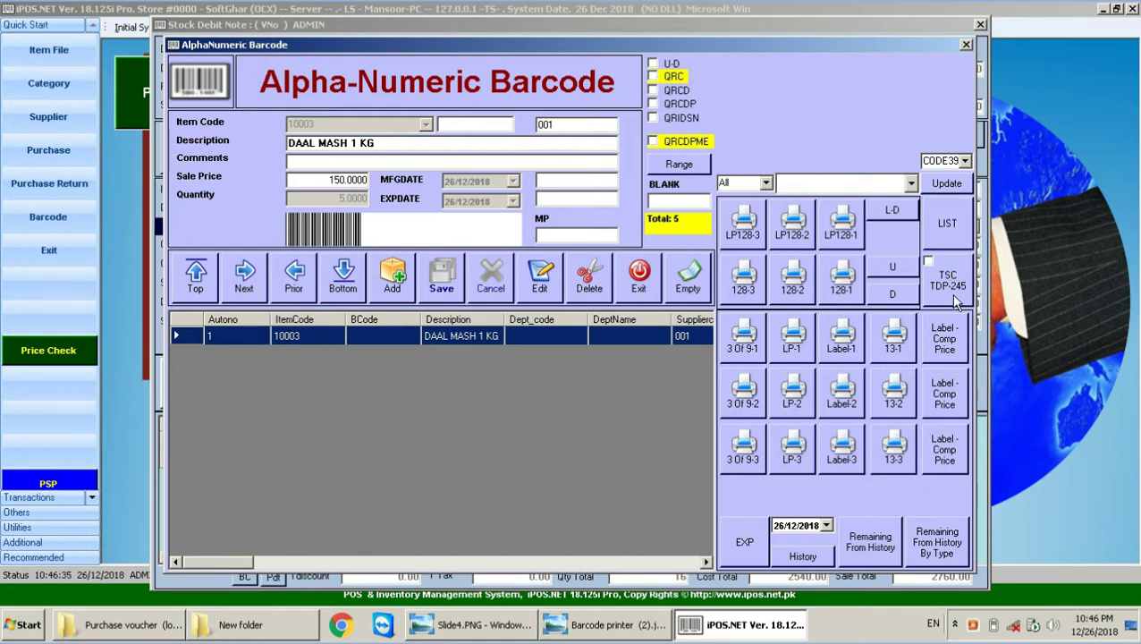
click(953, 295)
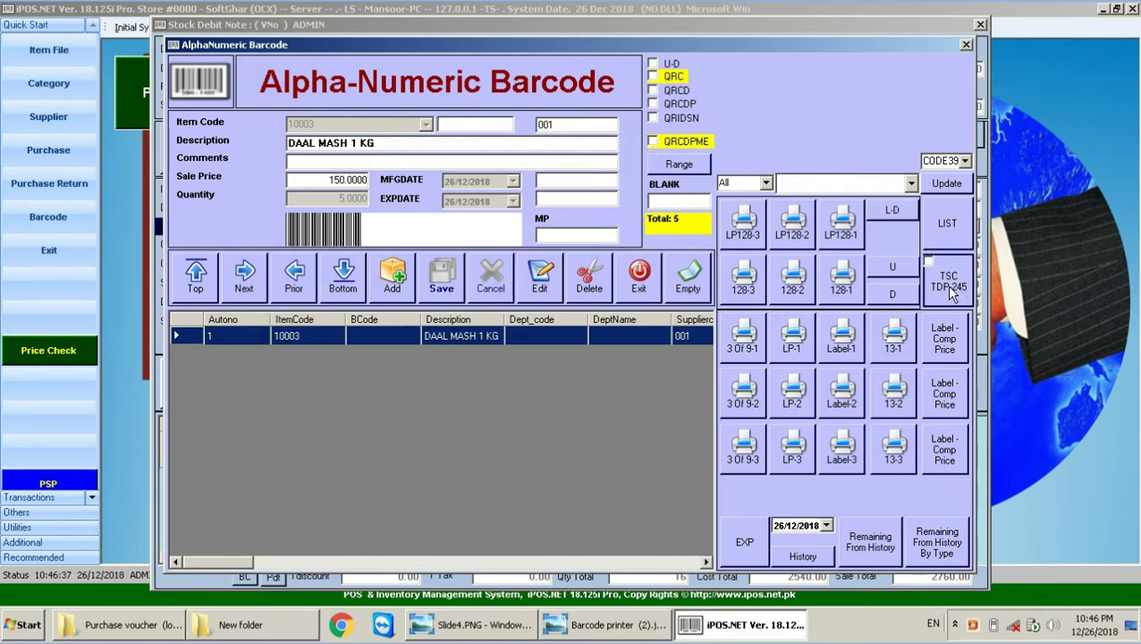
Step: Check the TSC TTP-244 Pro and Plus printers in Devices and Printers, then return to iPOS.NET
key(super)
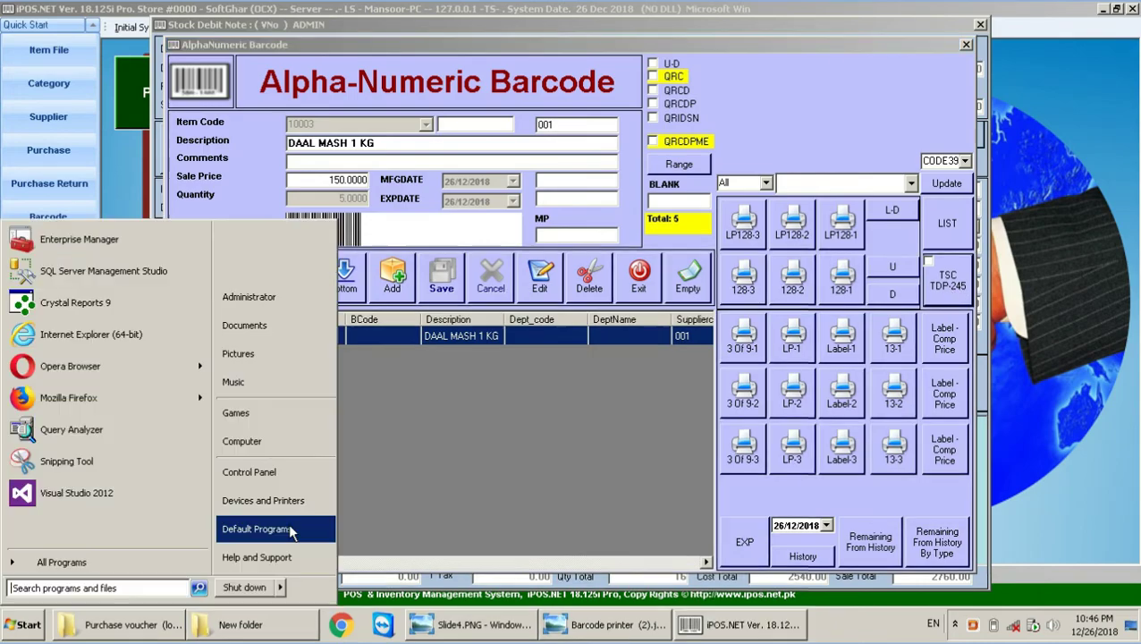
click(263, 500)
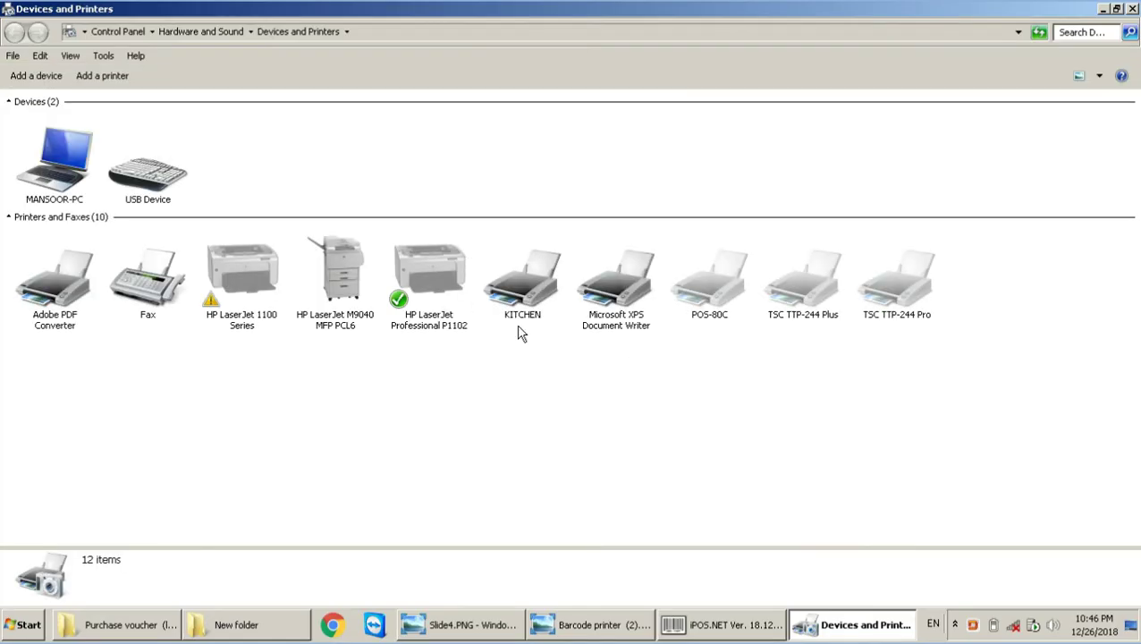
click(894, 277)
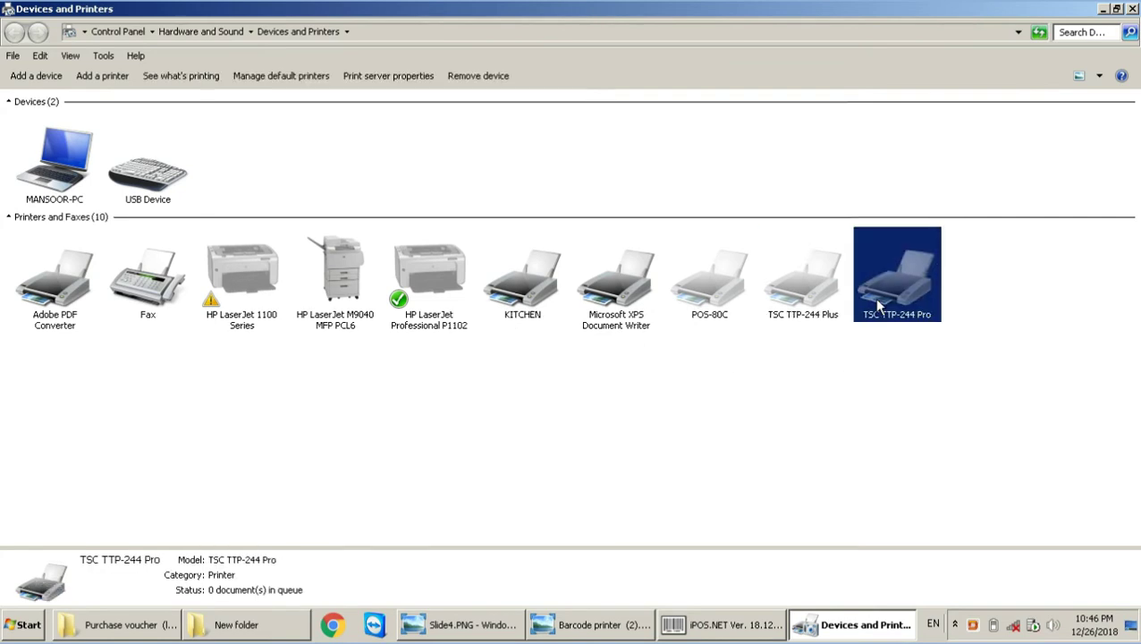
click(802, 277)
click(751, 630)
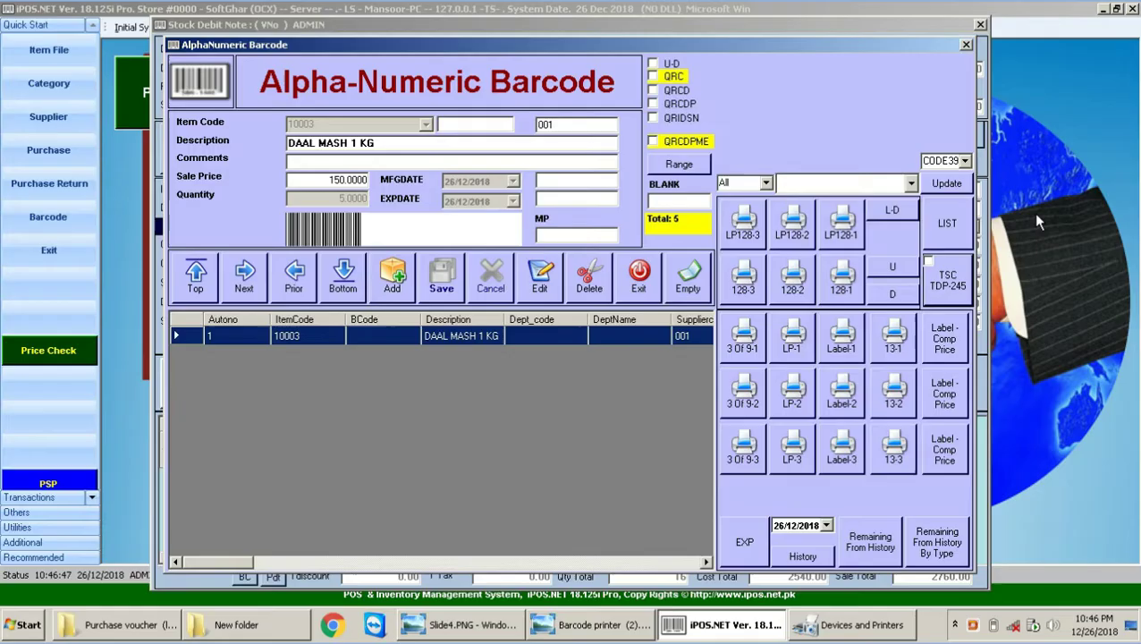
click(952, 293)
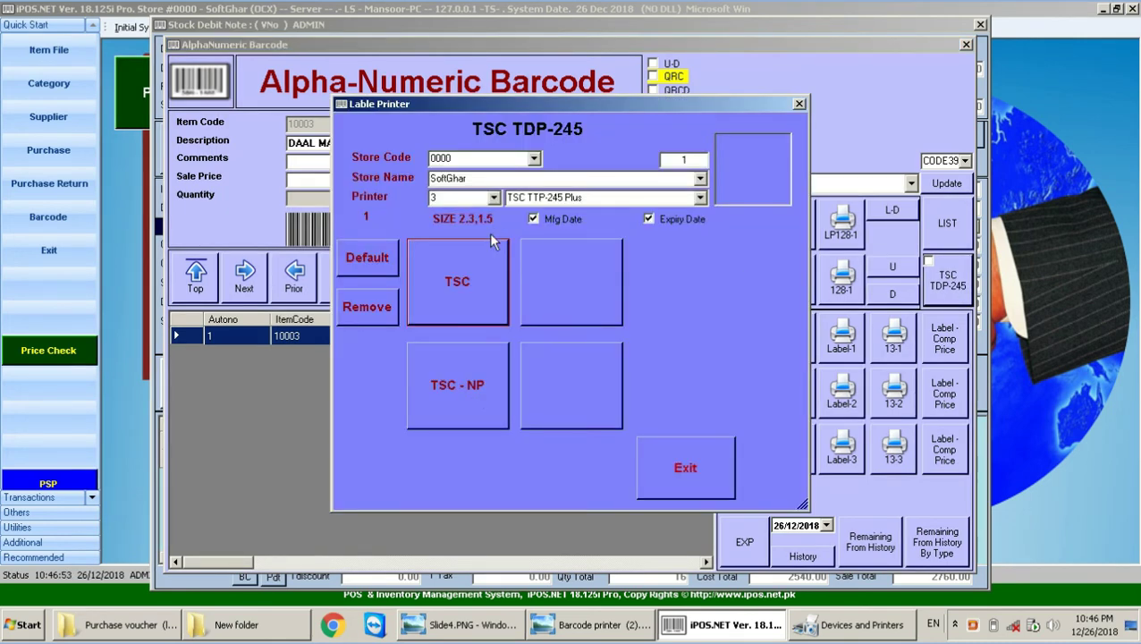
Step: Set the TSC TDP-245 label printer to printer 1 (TSC TTP-244 Plus, size 1.5,1.1) and close it
click(494, 198)
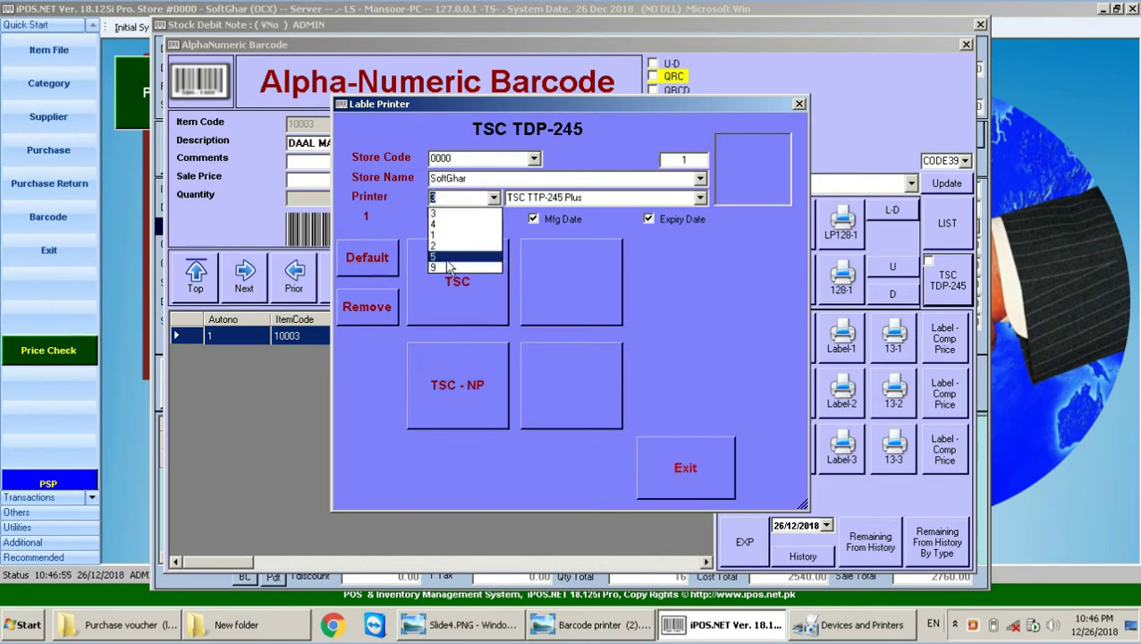
click(450, 234)
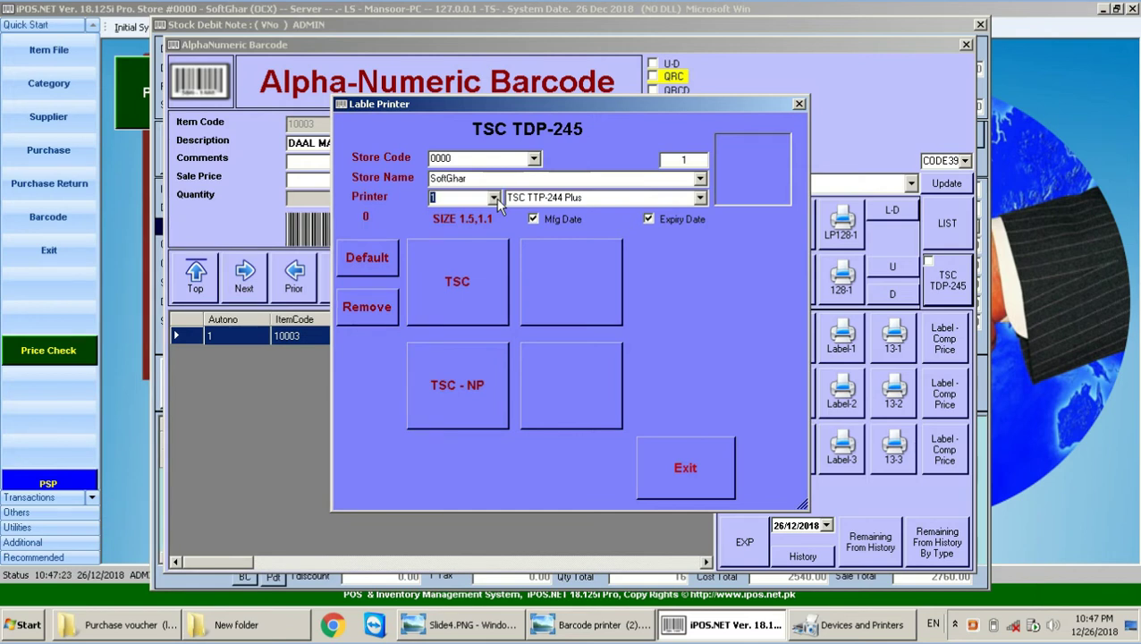
click(493, 198)
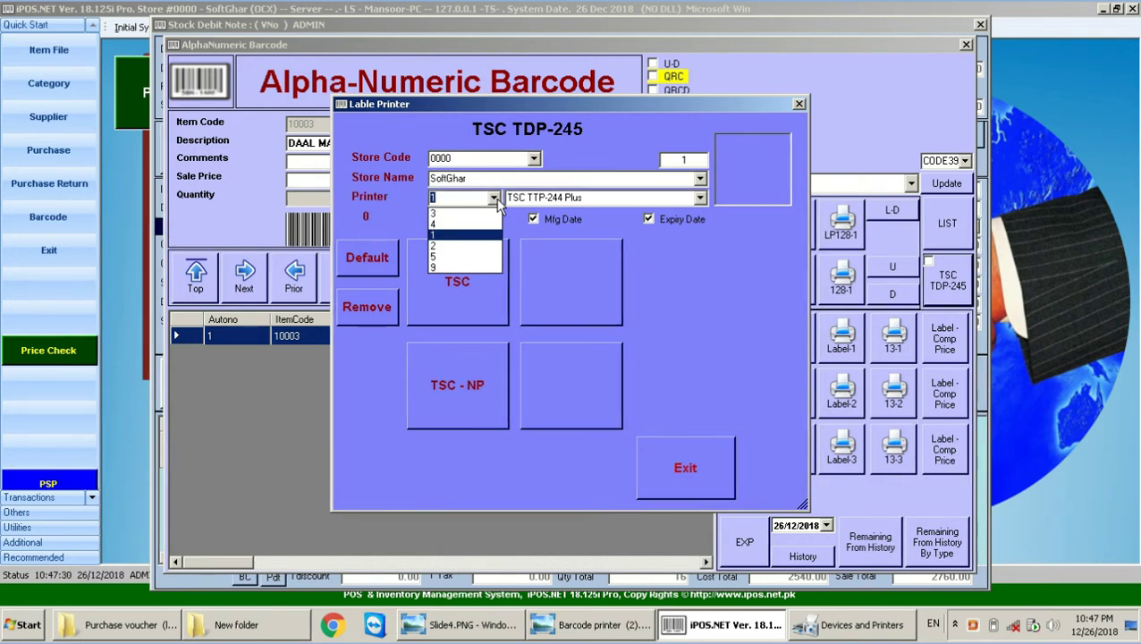
click(497, 198)
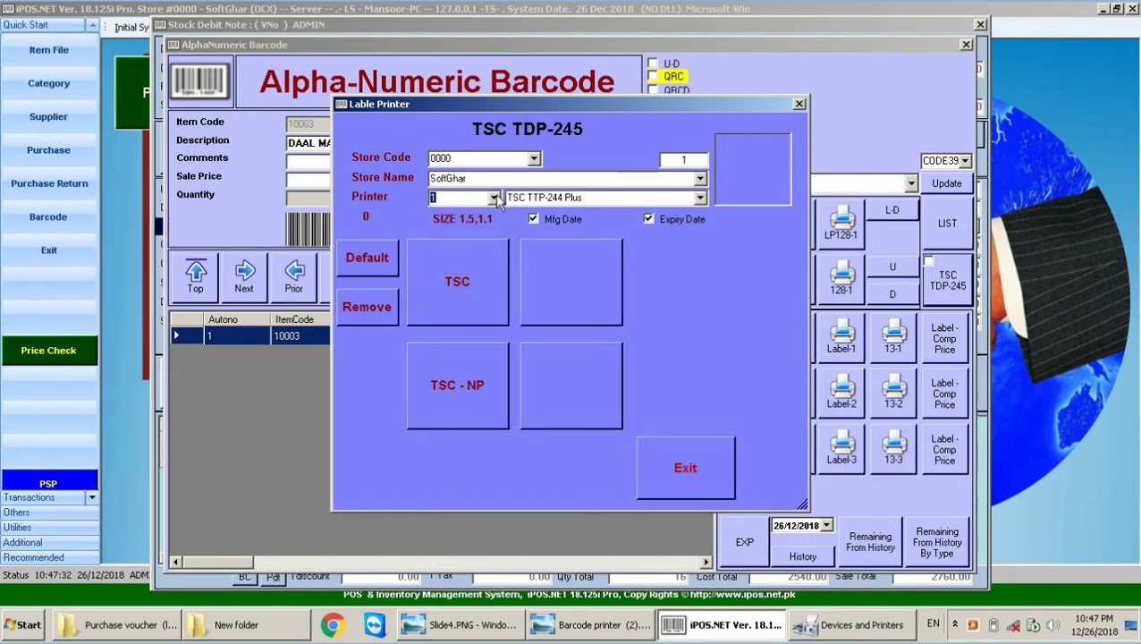
click(493, 198)
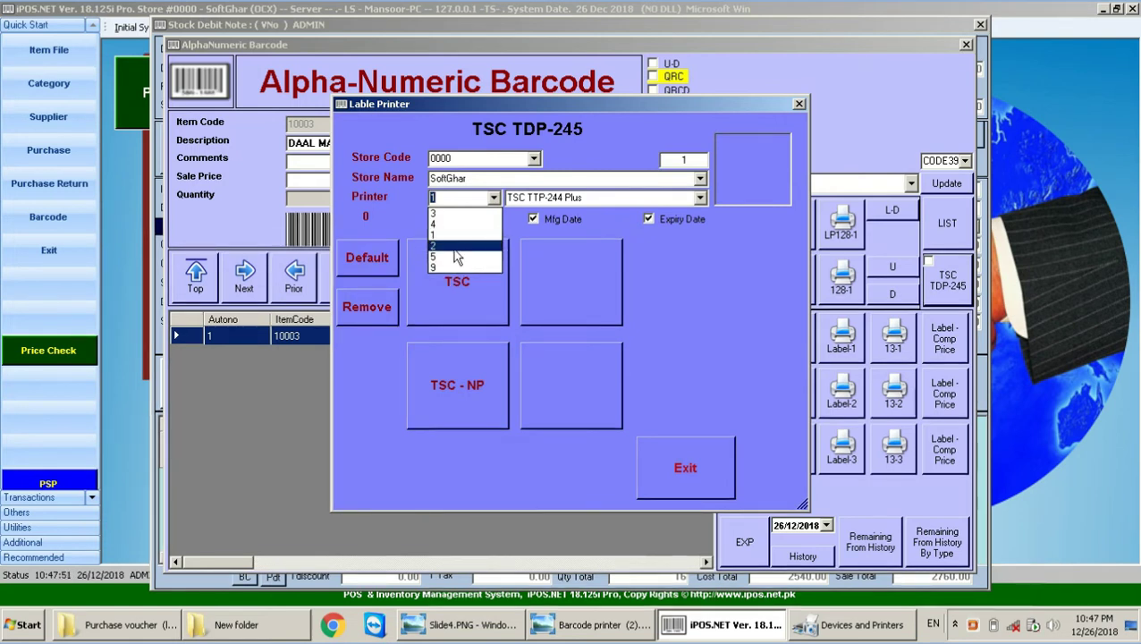
click(724, 301)
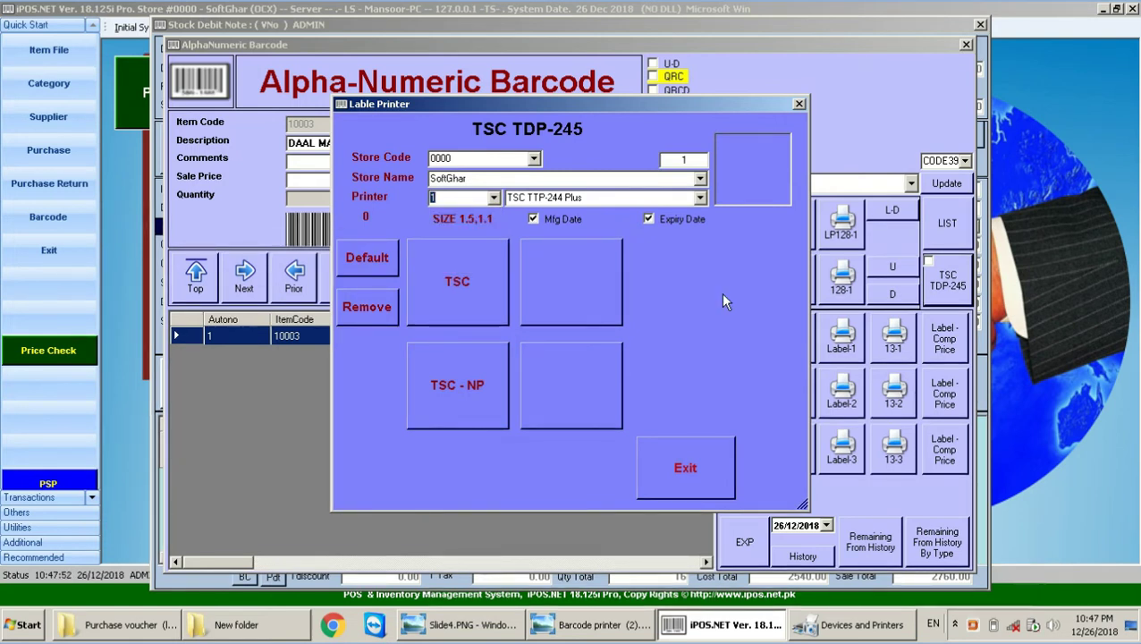
click(688, 490)
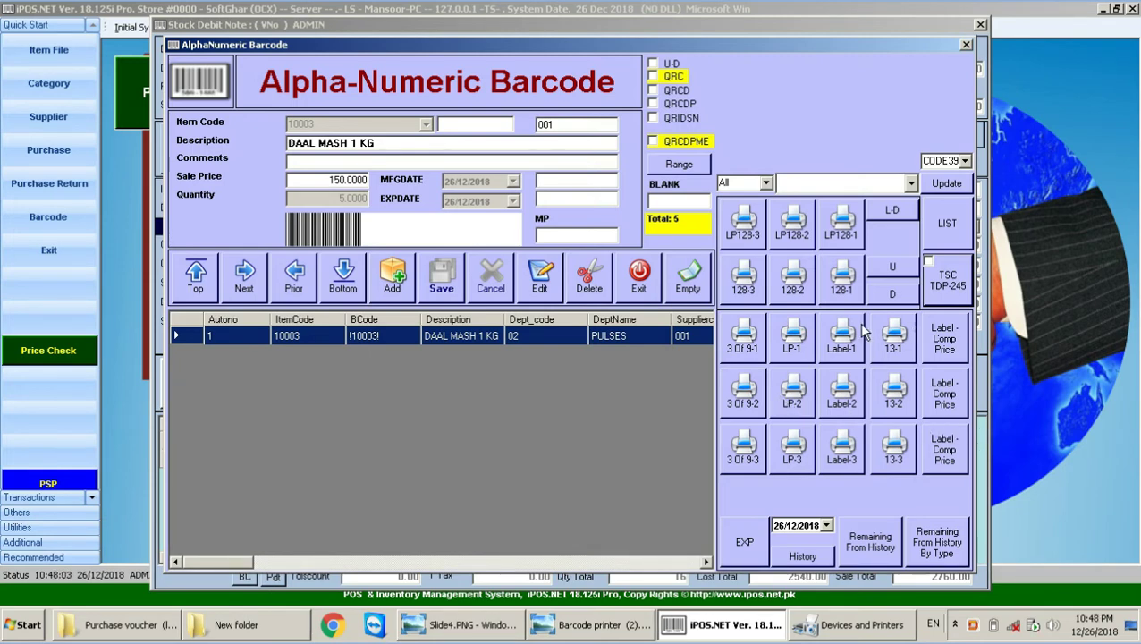
Step: Preview the DAAL MASH 1 KG labels in 3 Of 9-1 layout on HP LaserJet Professional P1102
click(747, 354)
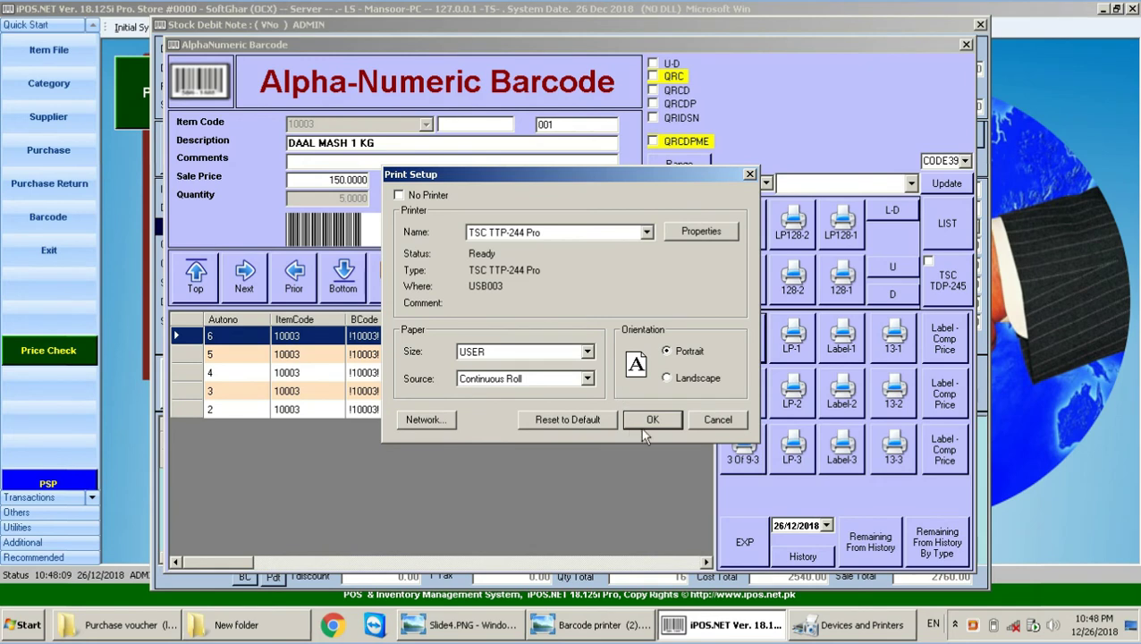
click(652, 420)
click(646, 231)
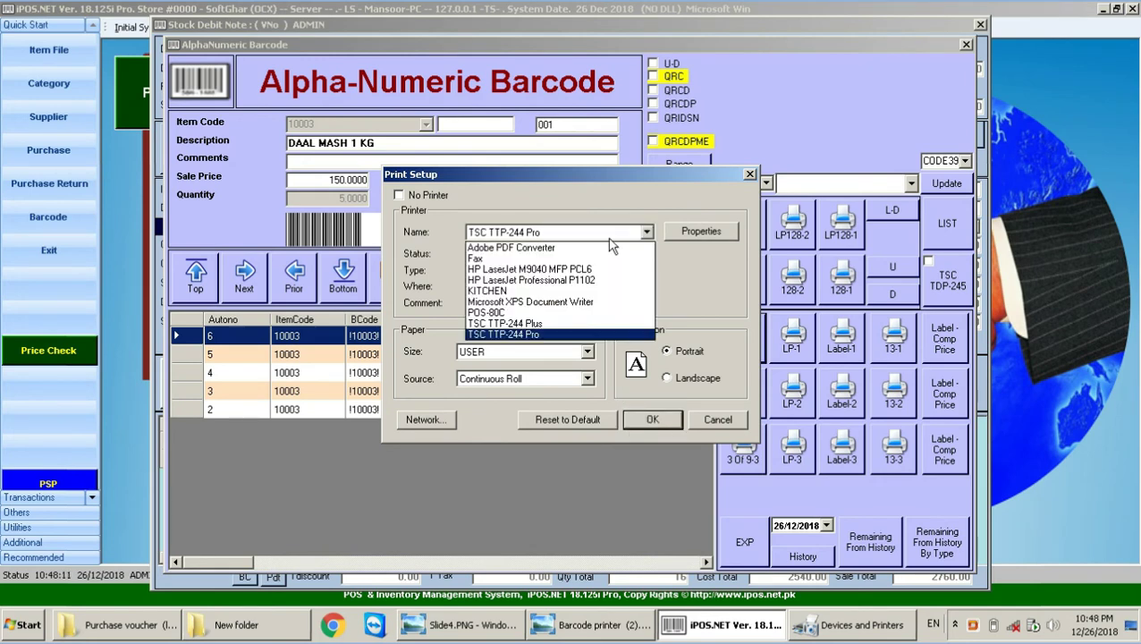
click(554, 280)
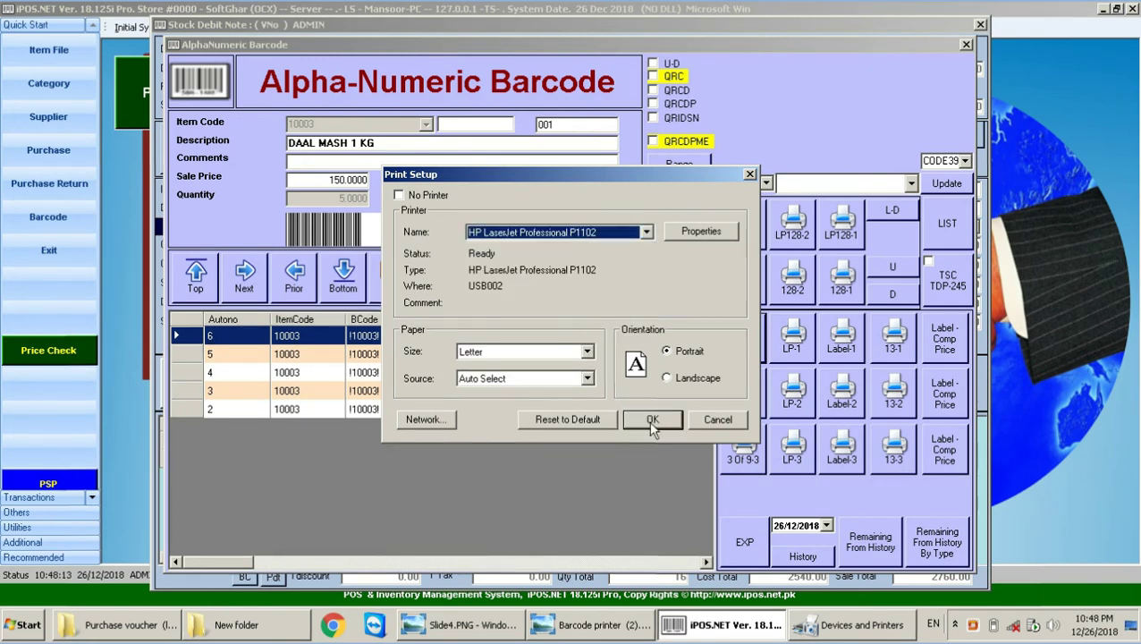
click(651, 420)
click(391, 102)
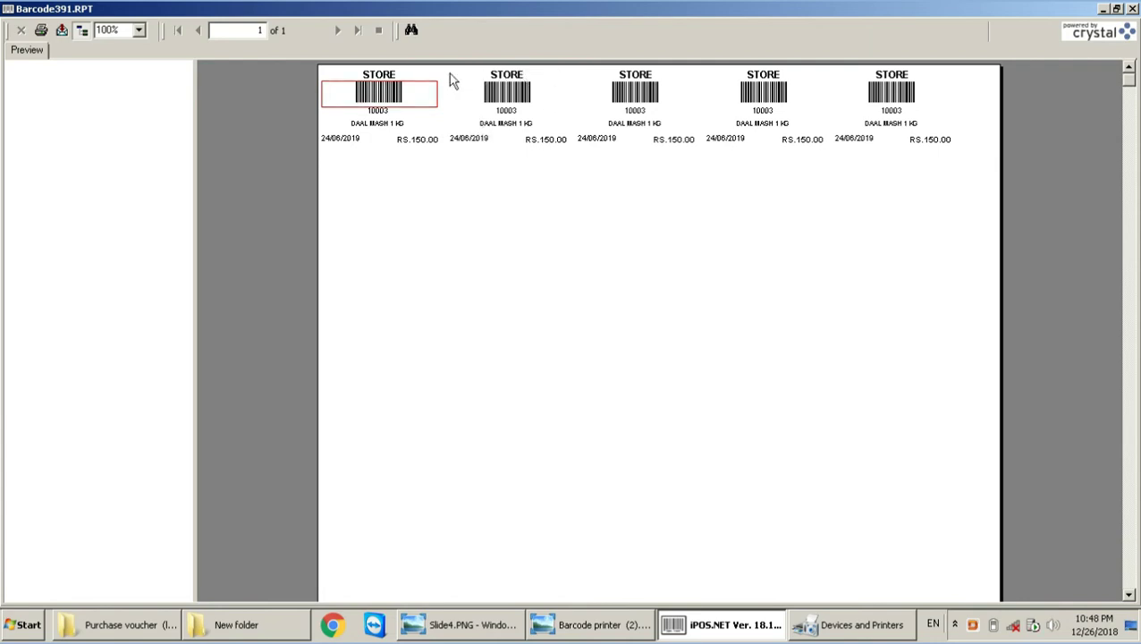
click(1132, 8)
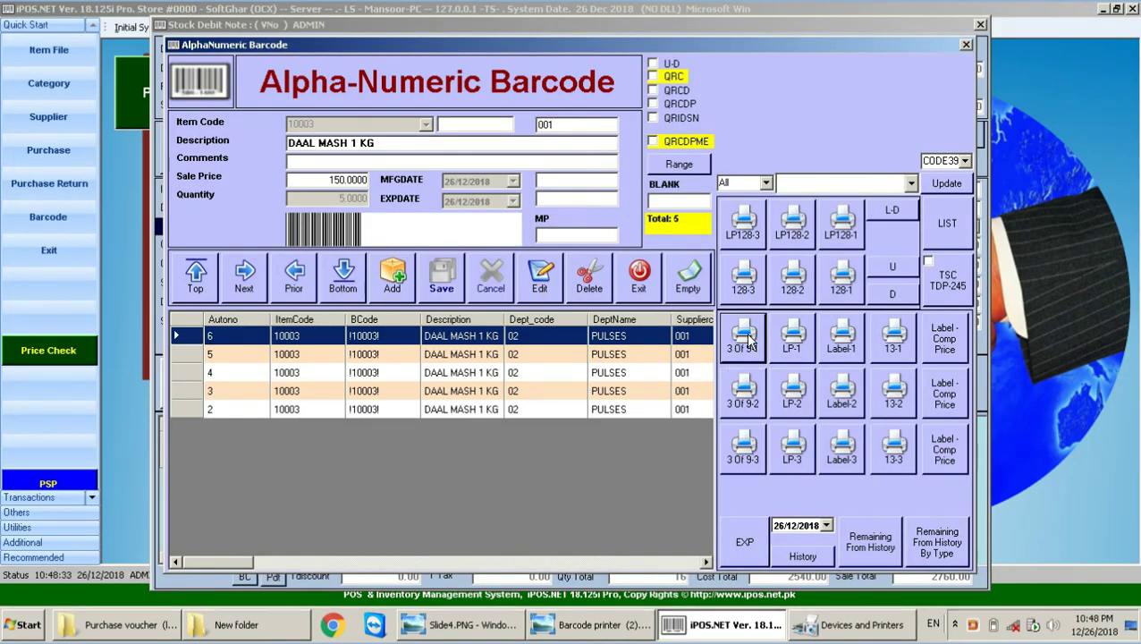
Step: Preview the five labels in the 3 Of 9-2 layout, then close the preview
click(747, 391)
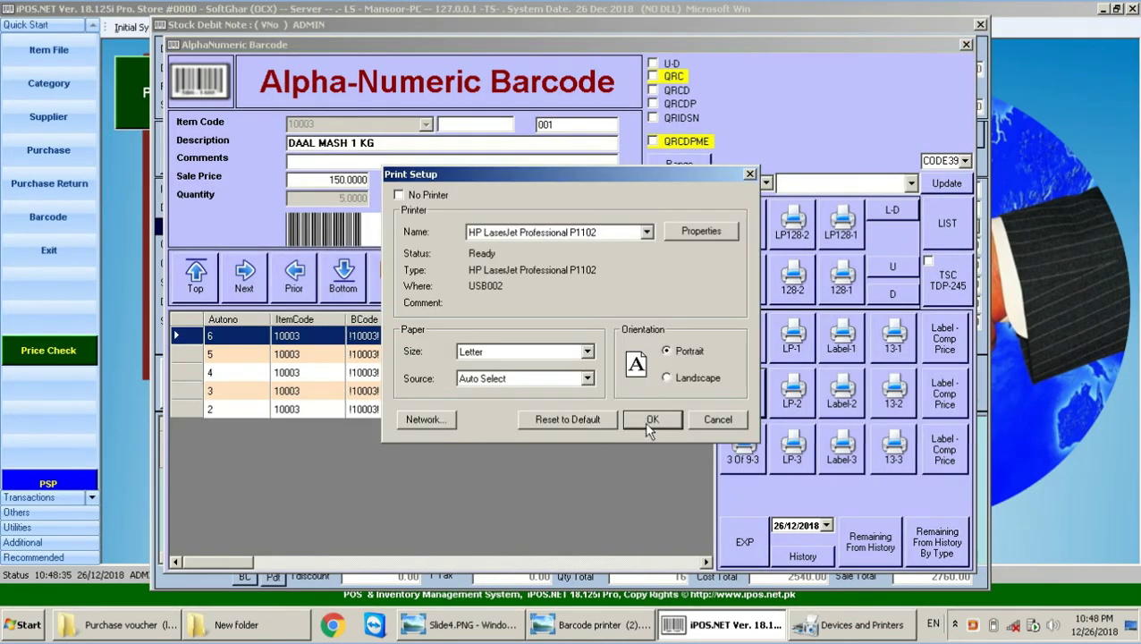
click(651, 347)
click(386, 90)
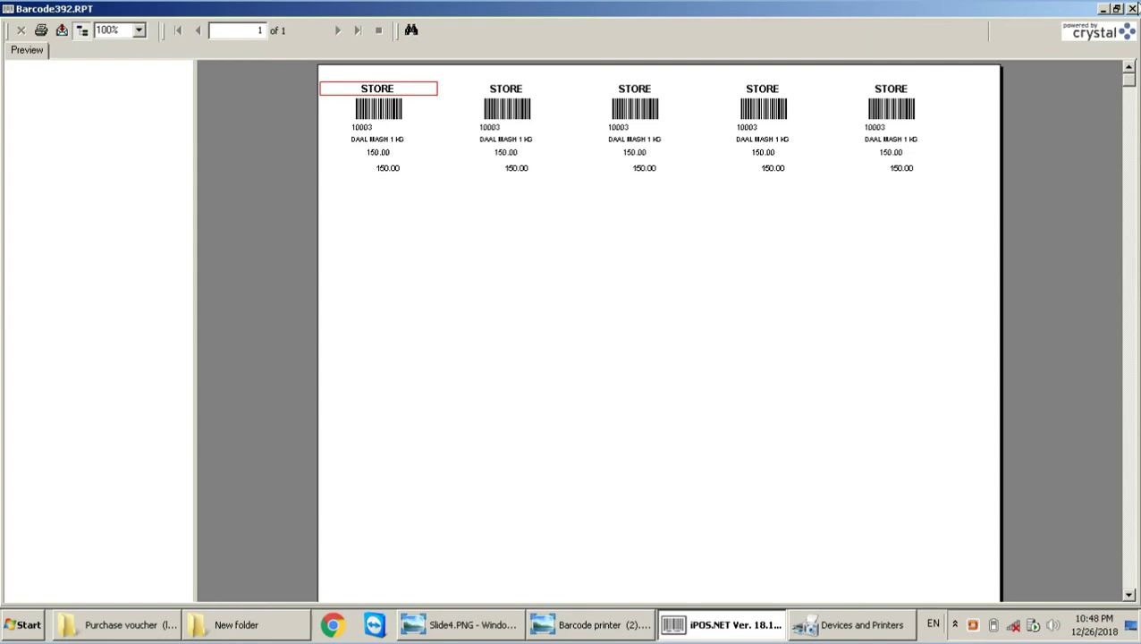
key(alt+F4)
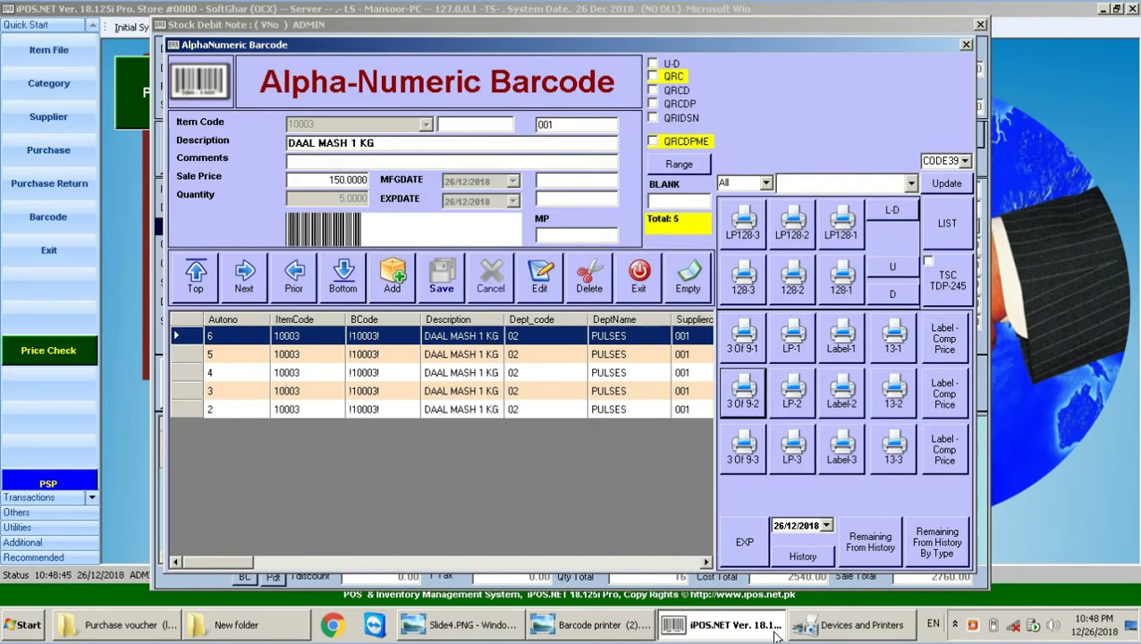
click(452, 629)
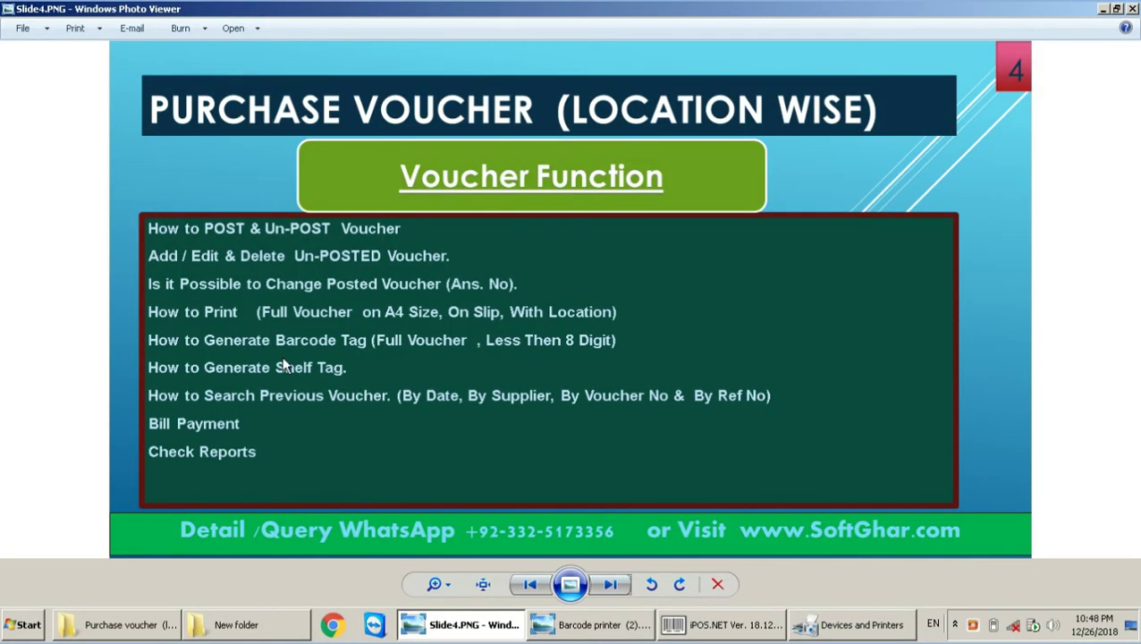
click(724, 624)
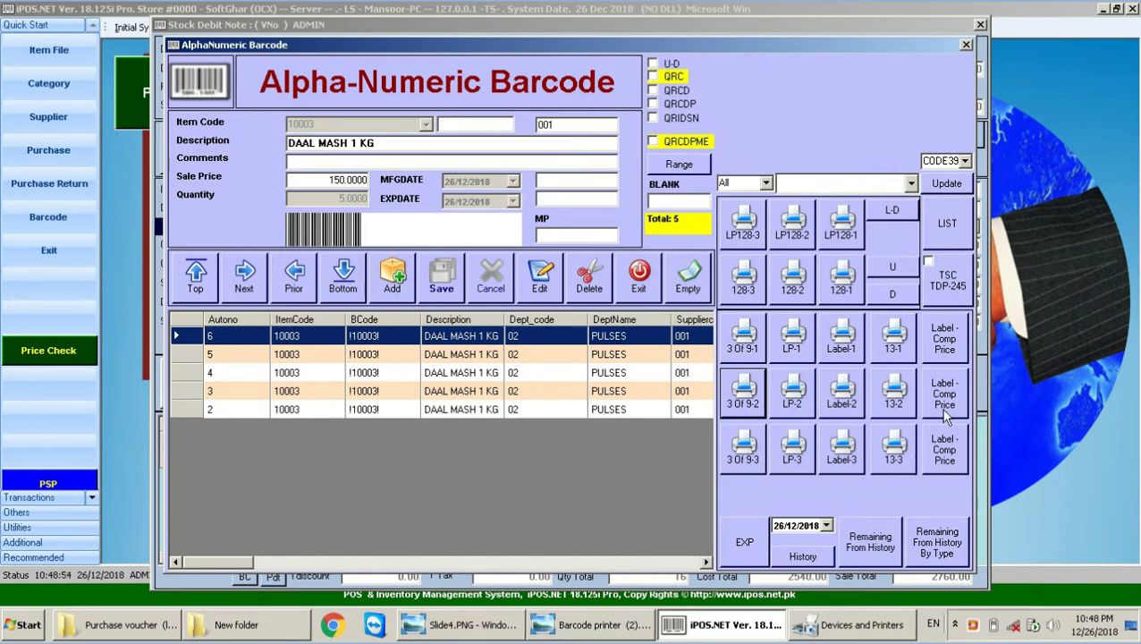
Step: Preview the DAAL MASH 1 KG labels with company and price, then close the preview
click(947, 344)
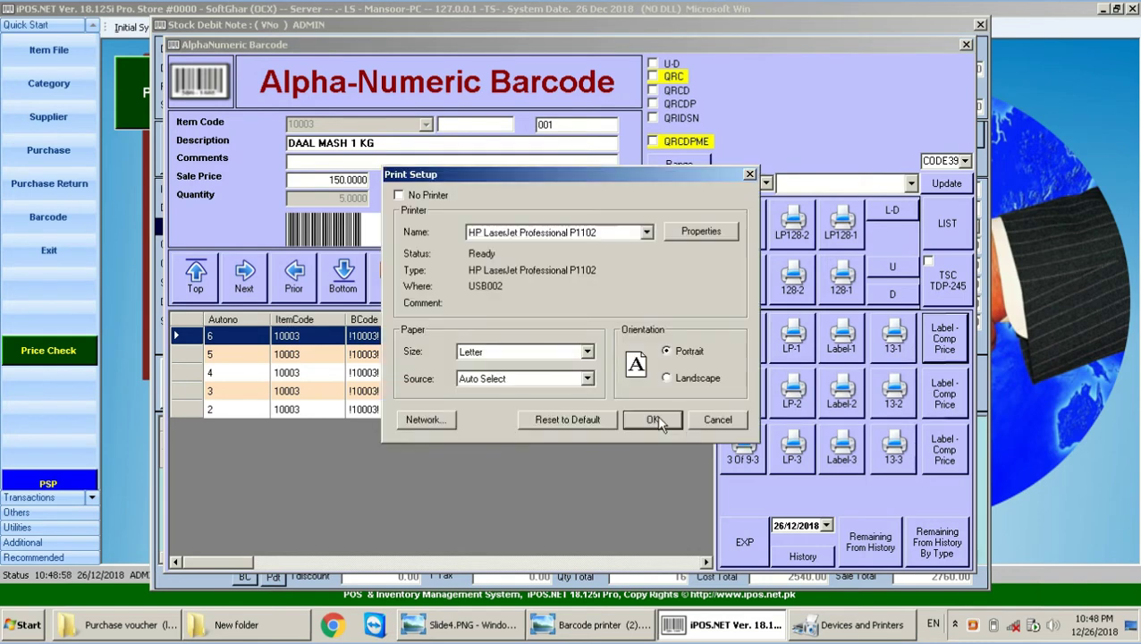
click(654, 419)
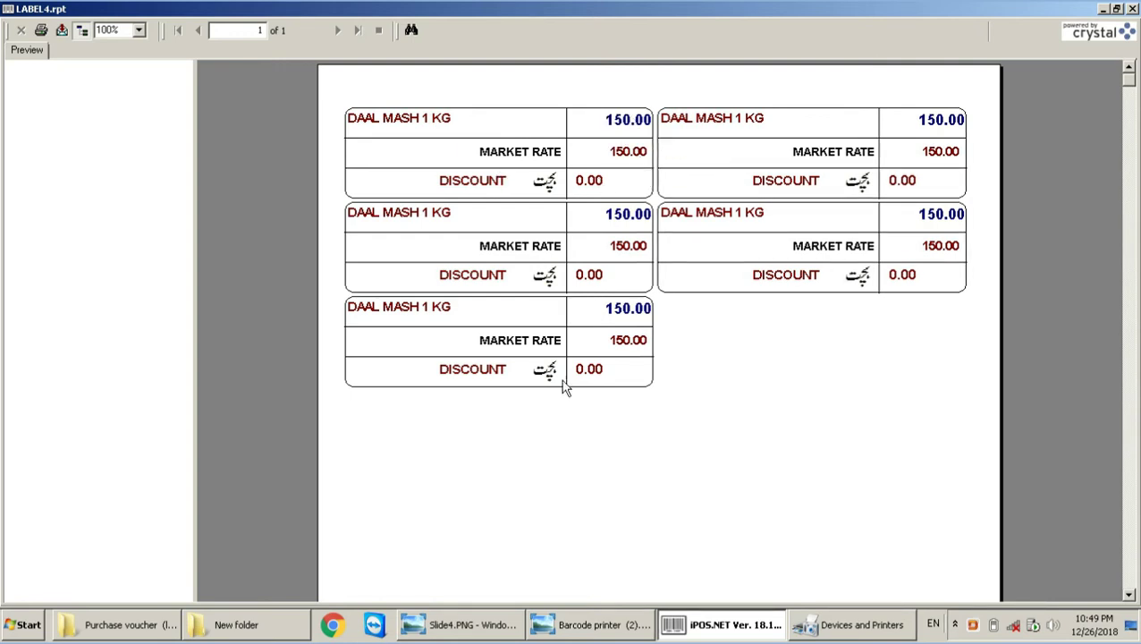
click(1133, 8)
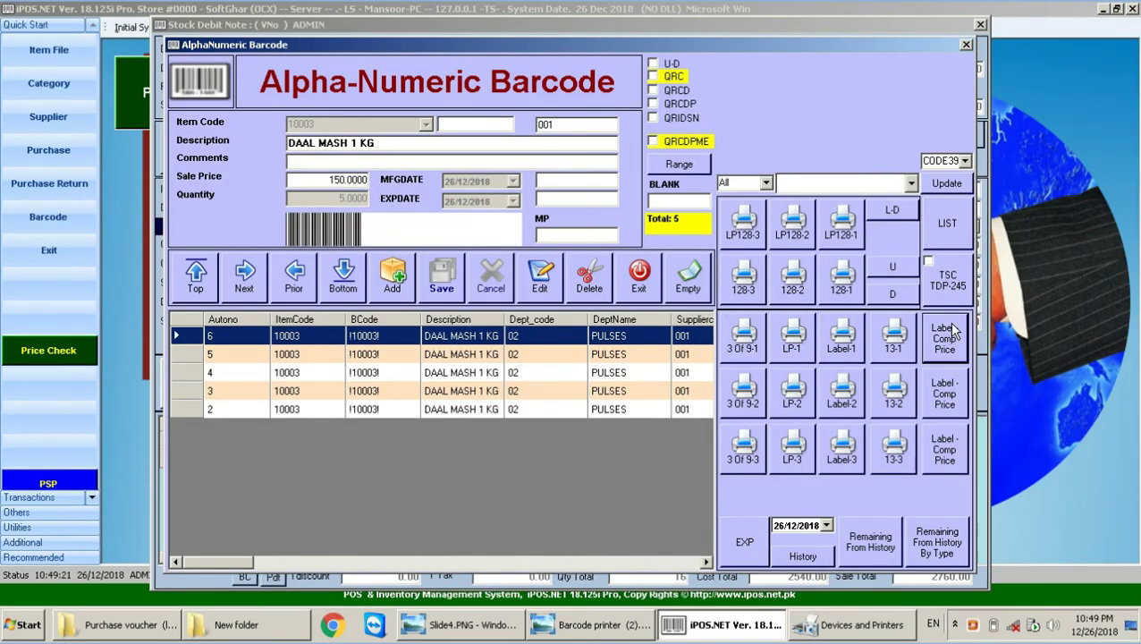
Step: Preview the five comparative-price labels (LABEL5) twice, closing the preview each time
click(954, 407)
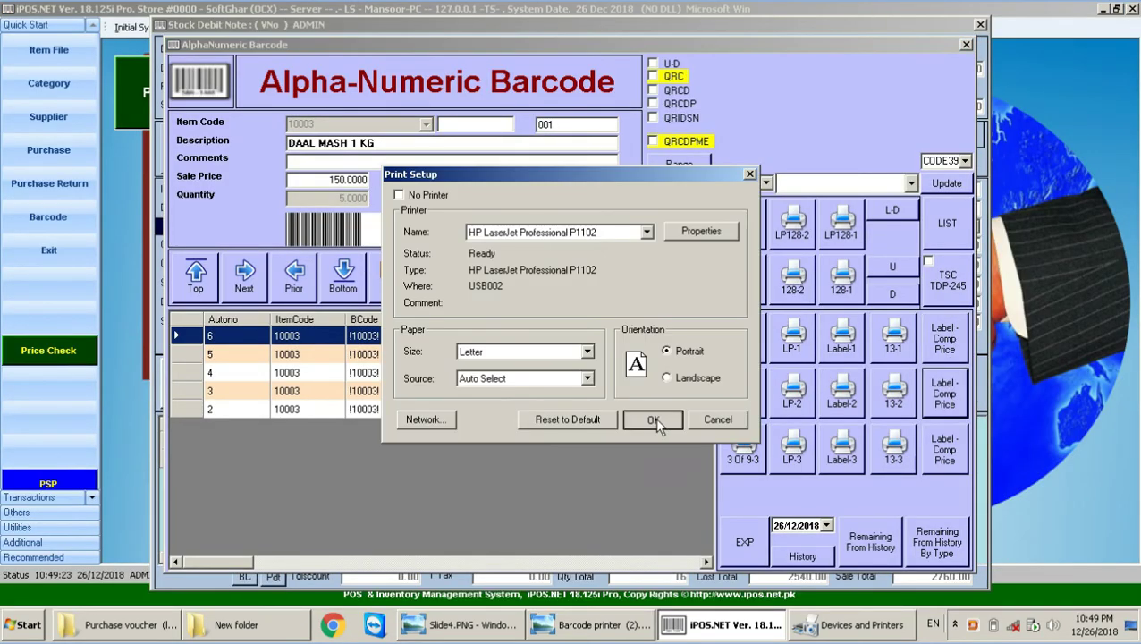
click(657, 420)
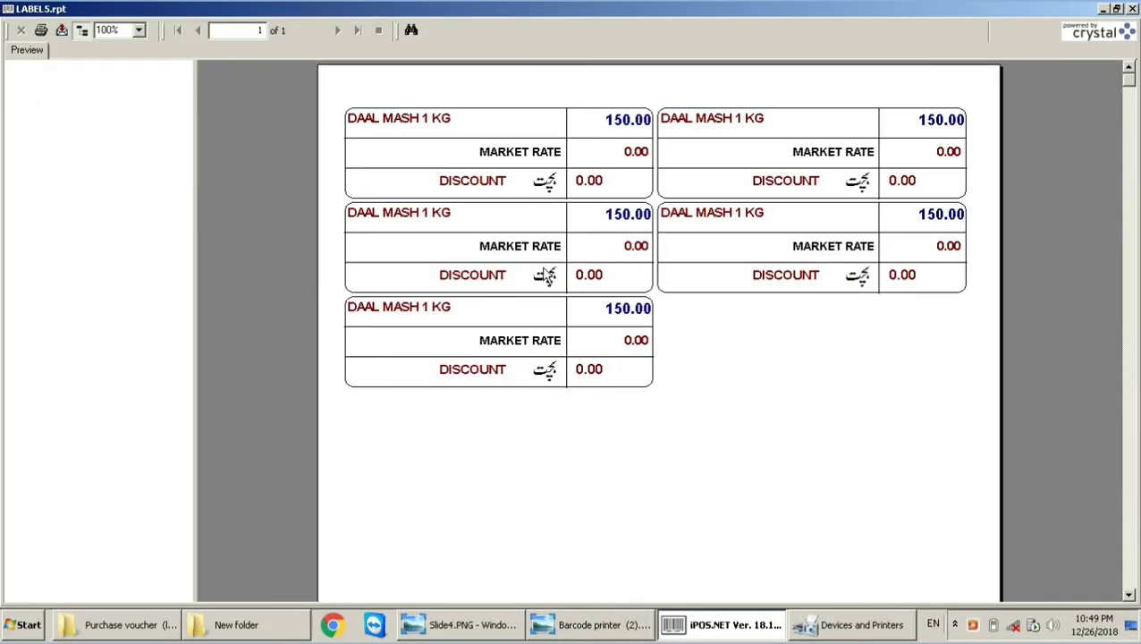
key(Escape)
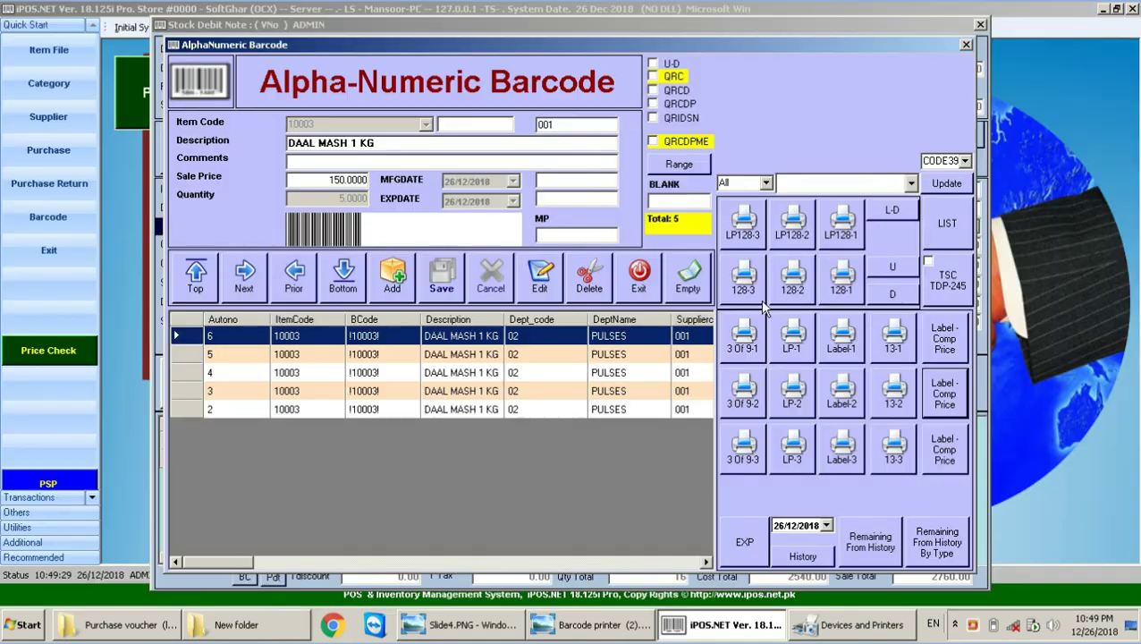
click(945, 436)
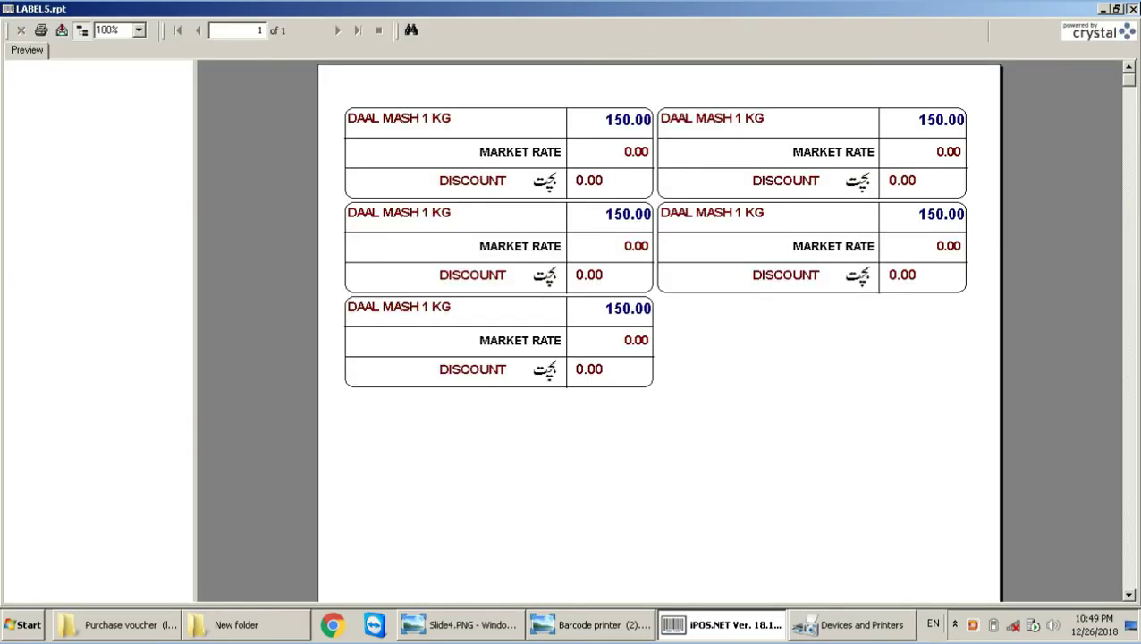
click(1128, 8)
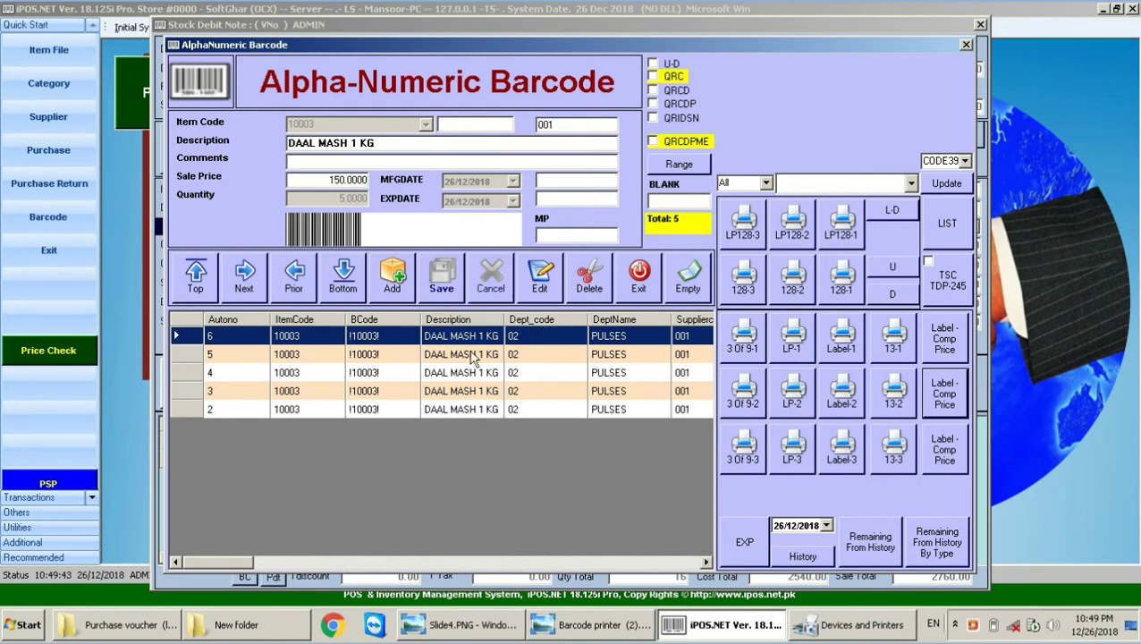
Step: Add DAAL MASH 1 KG (item 10003) label entries with quantities 5 and 1
click(393, 294)
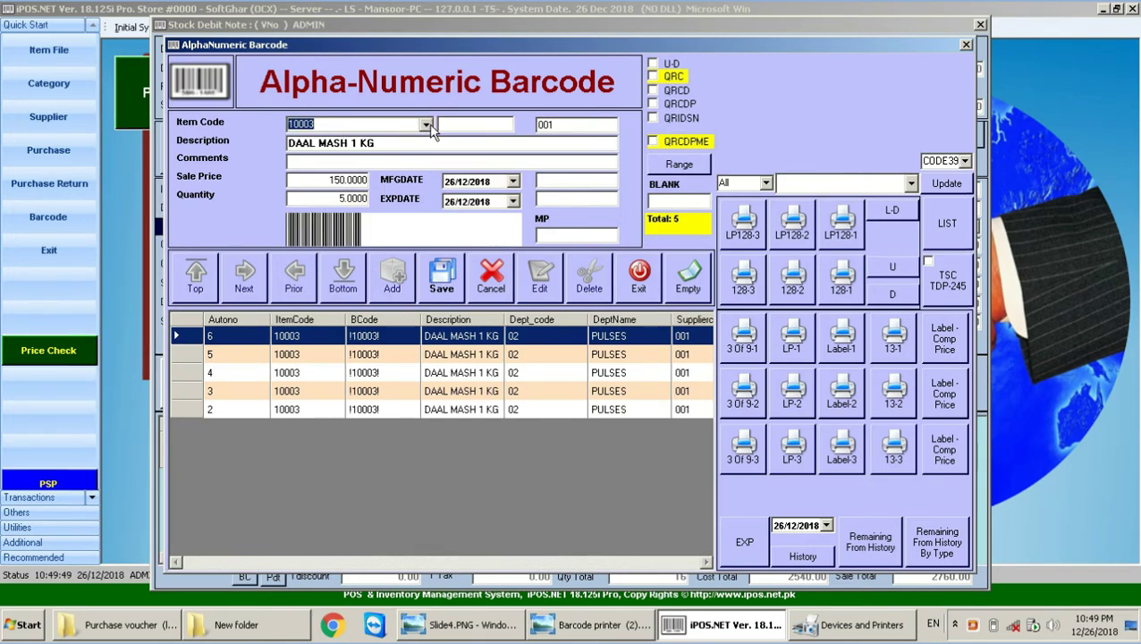
key(Return)
text(1)
click(366, 128)
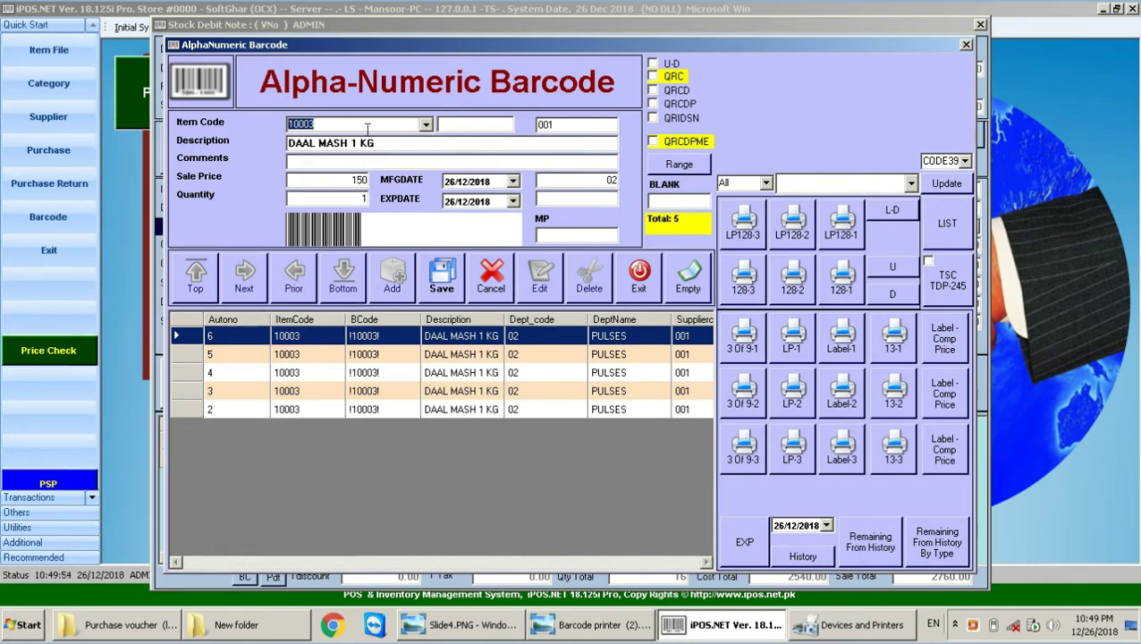
click(367, 128)
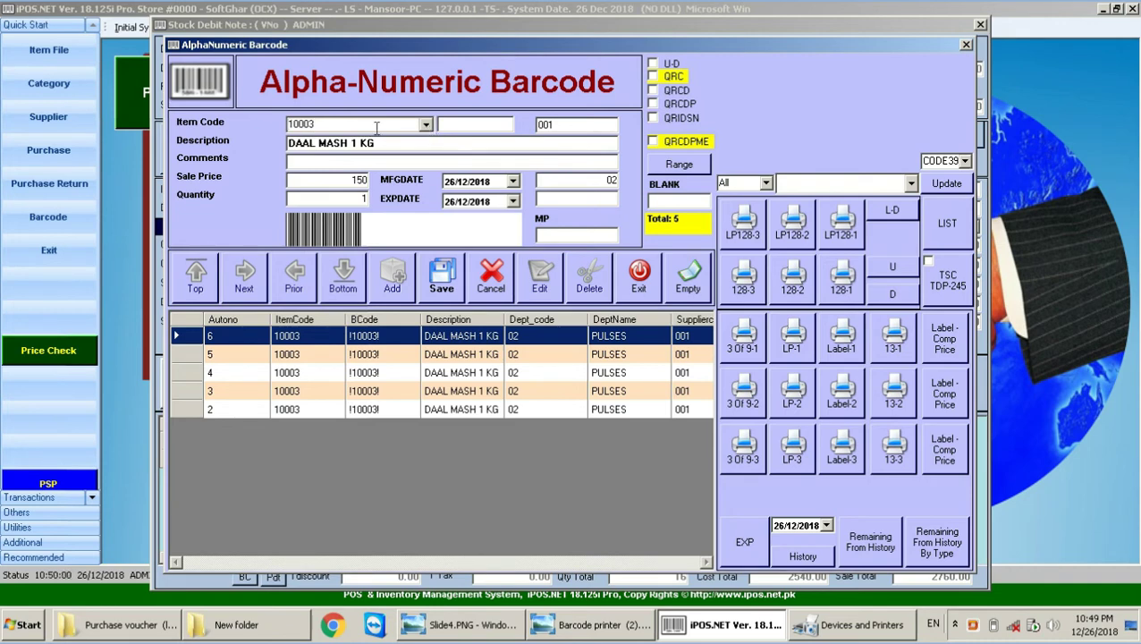
double_click(377, 128)
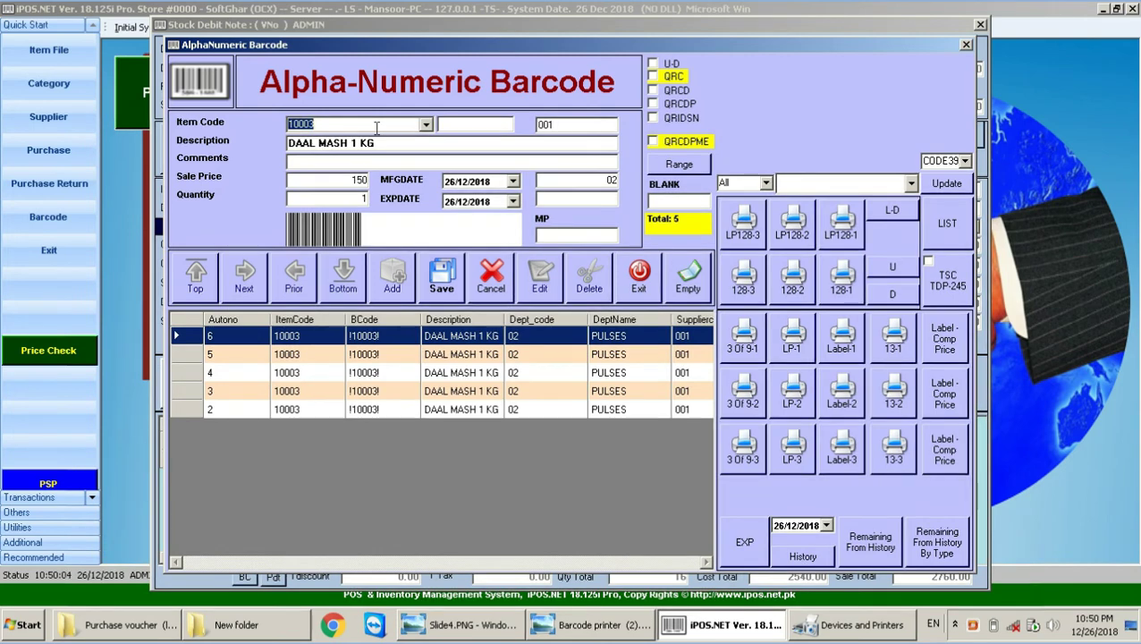
key(Return)
text(5)
key(Return)
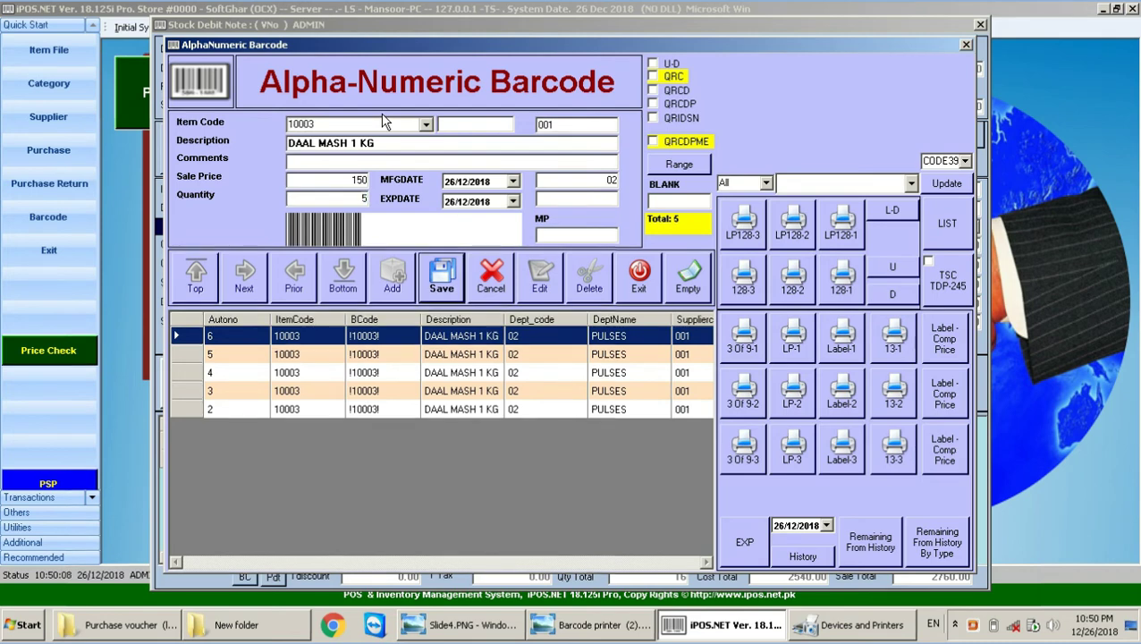
key(Return)
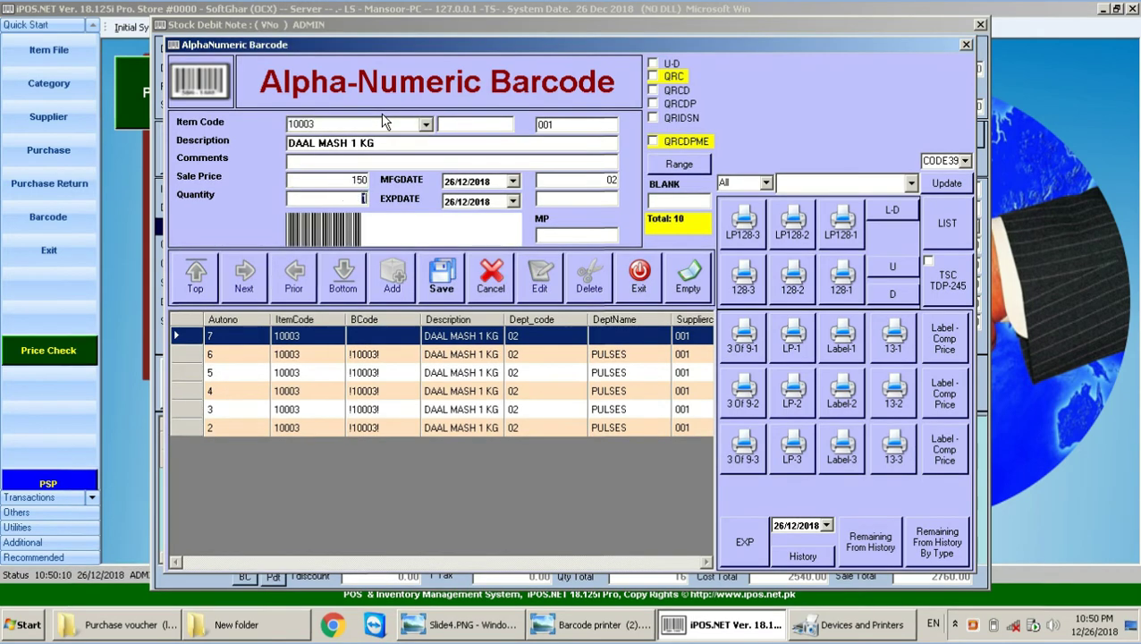
key(Return)
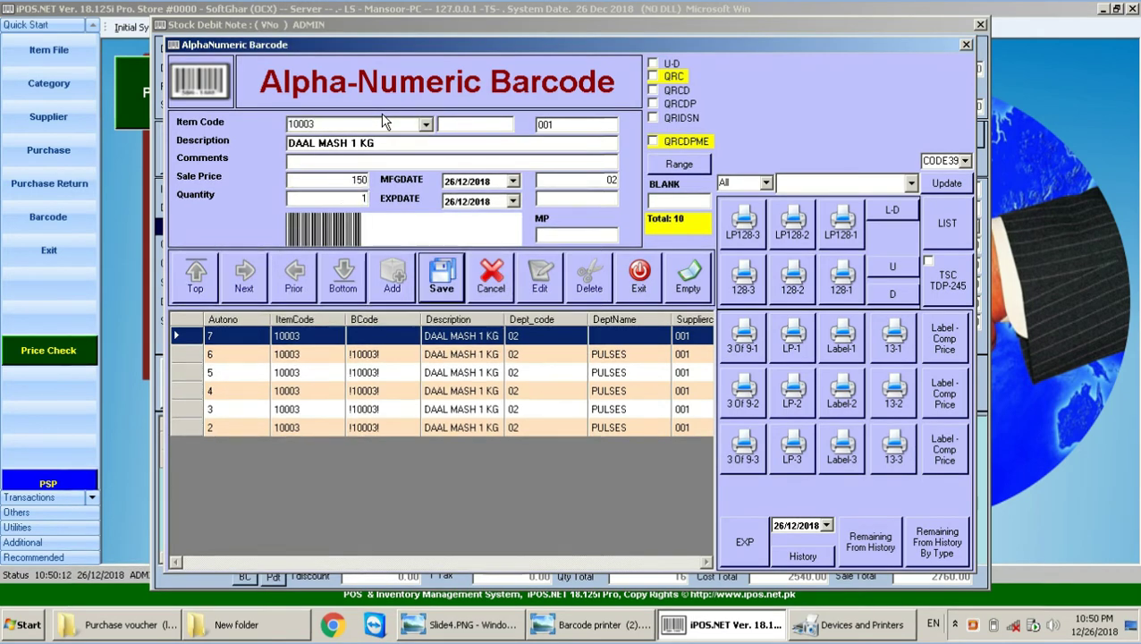
key(Return)
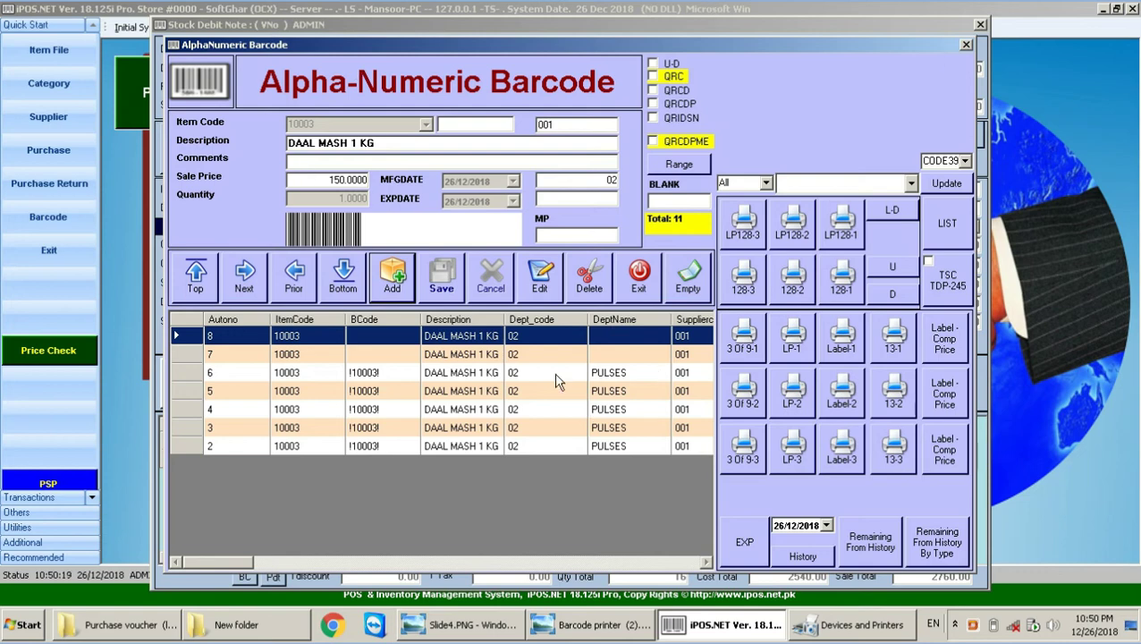
Step: Empty the barcode label list and close the Alpha-Numeric Barcode window
drag(534, 387, 537, 445)
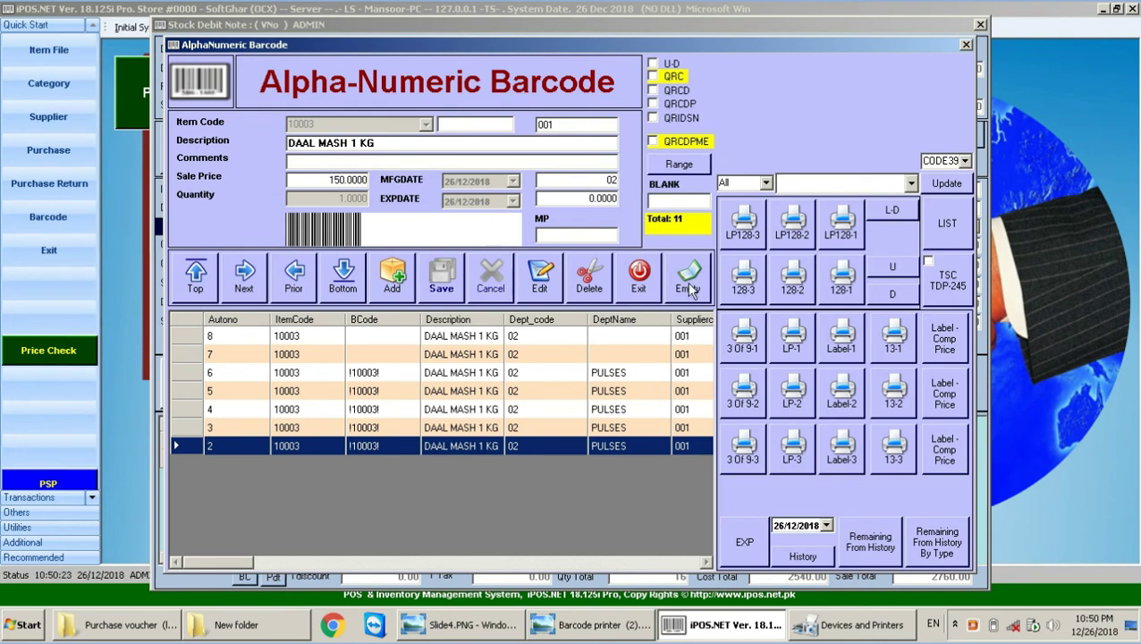
click(465, 356)
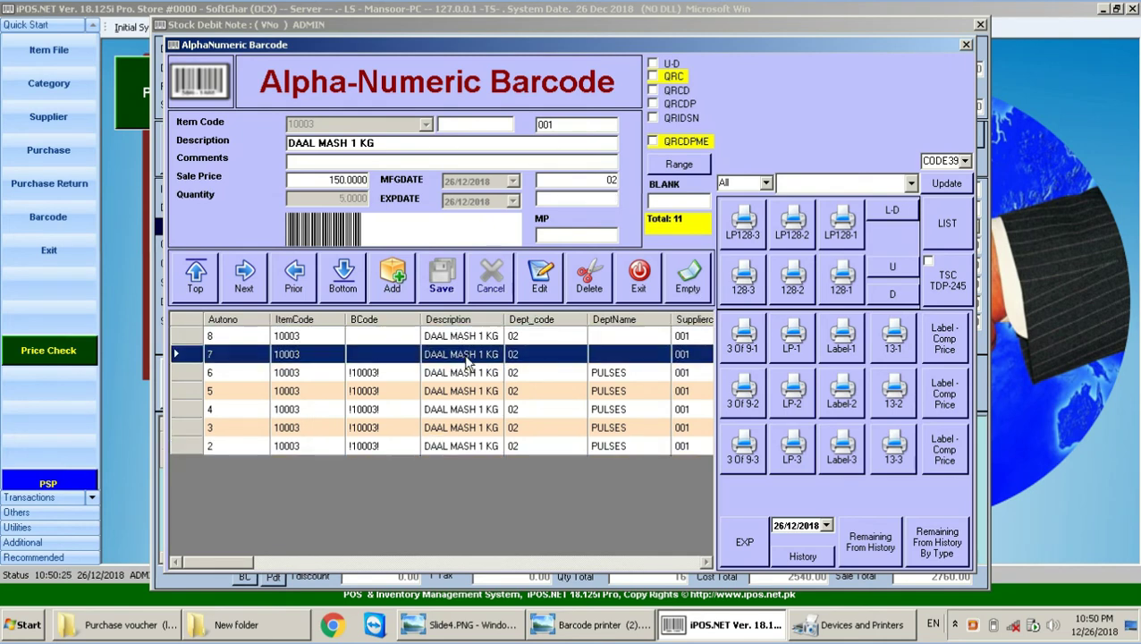
click(467, 408)
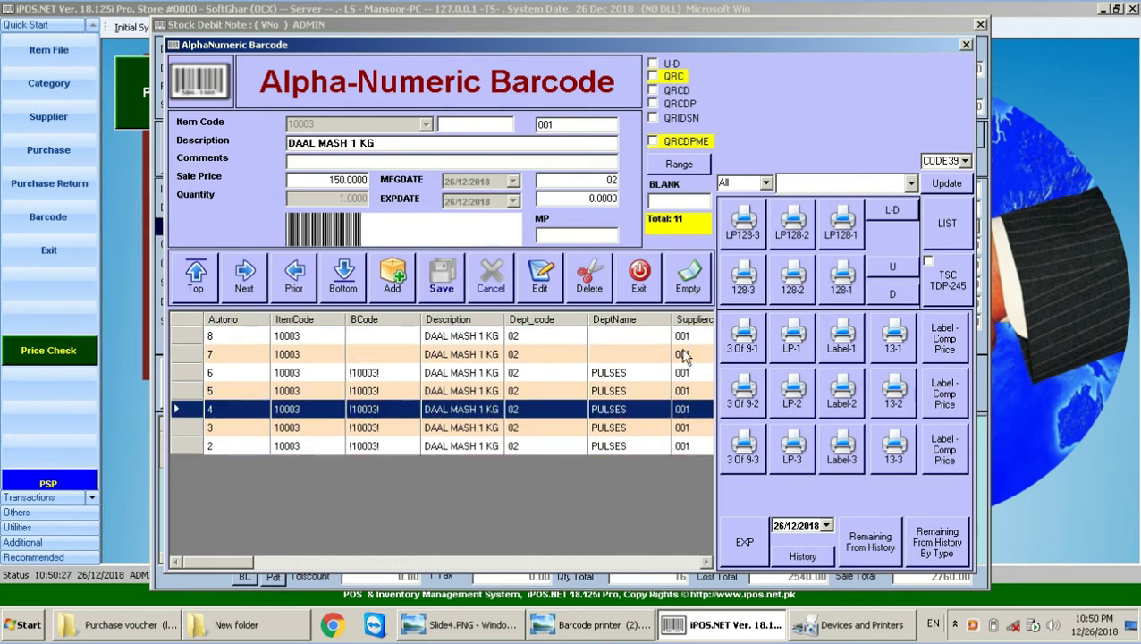
click(689, 279)
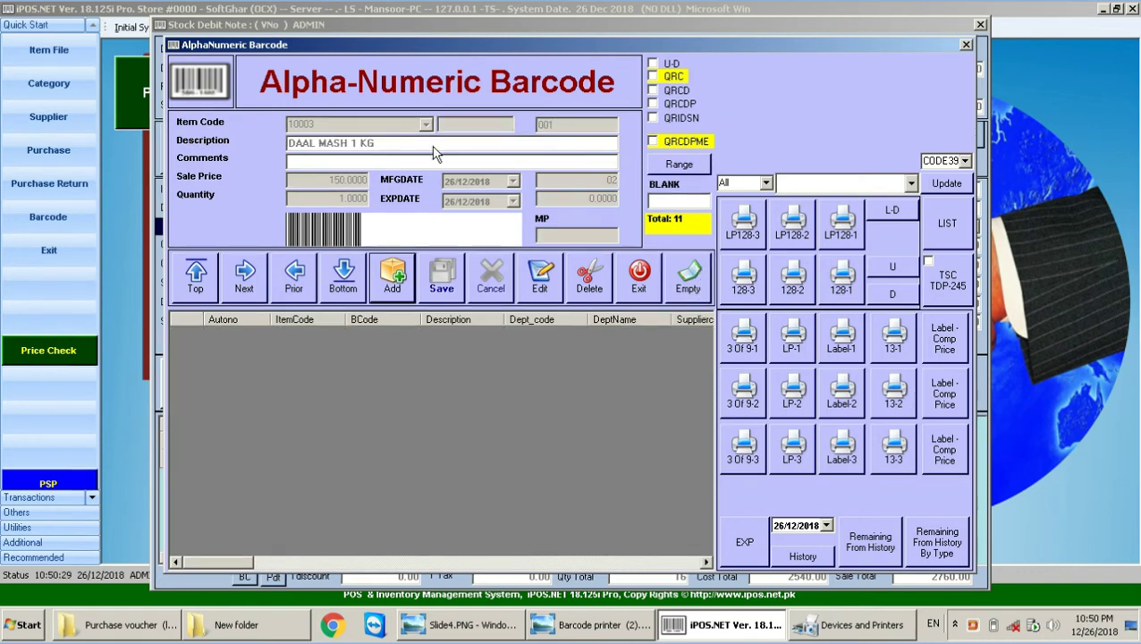
click(390, 288)
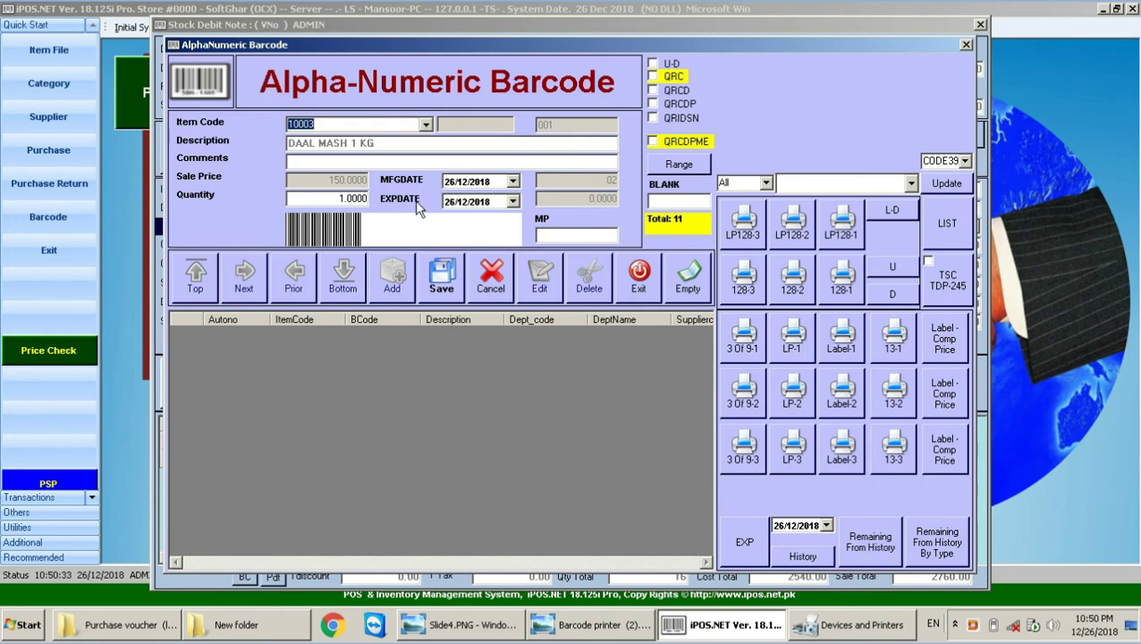
click(966, 44)
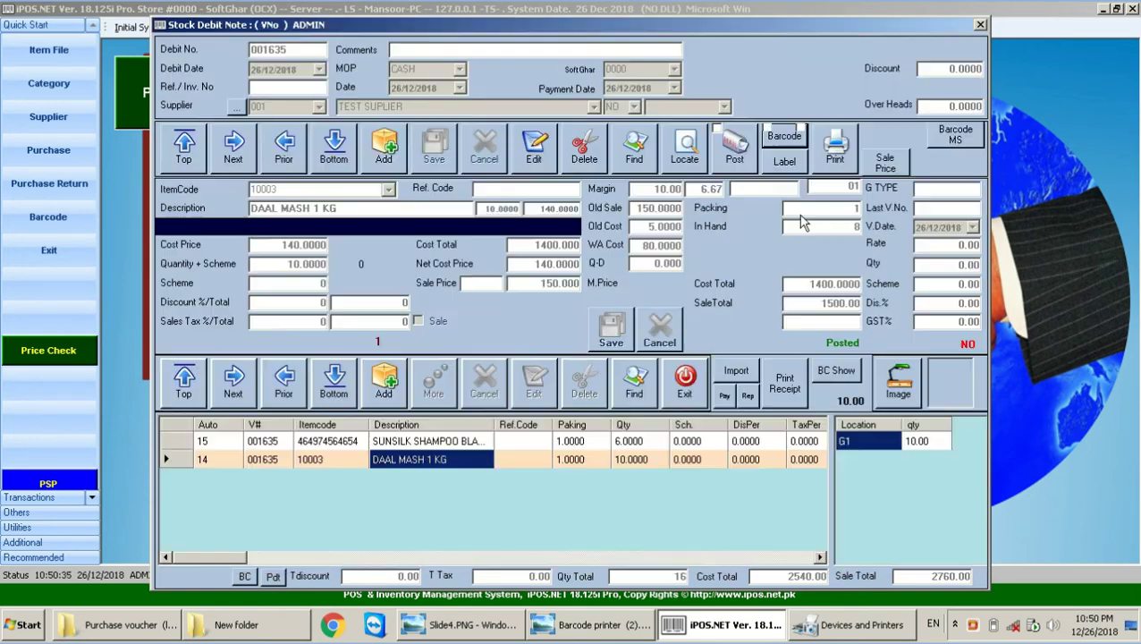
Step: Return from the slide to debit note 001634 and bring up its Bank / Cash Payment To Supplier form
click(586, 632)
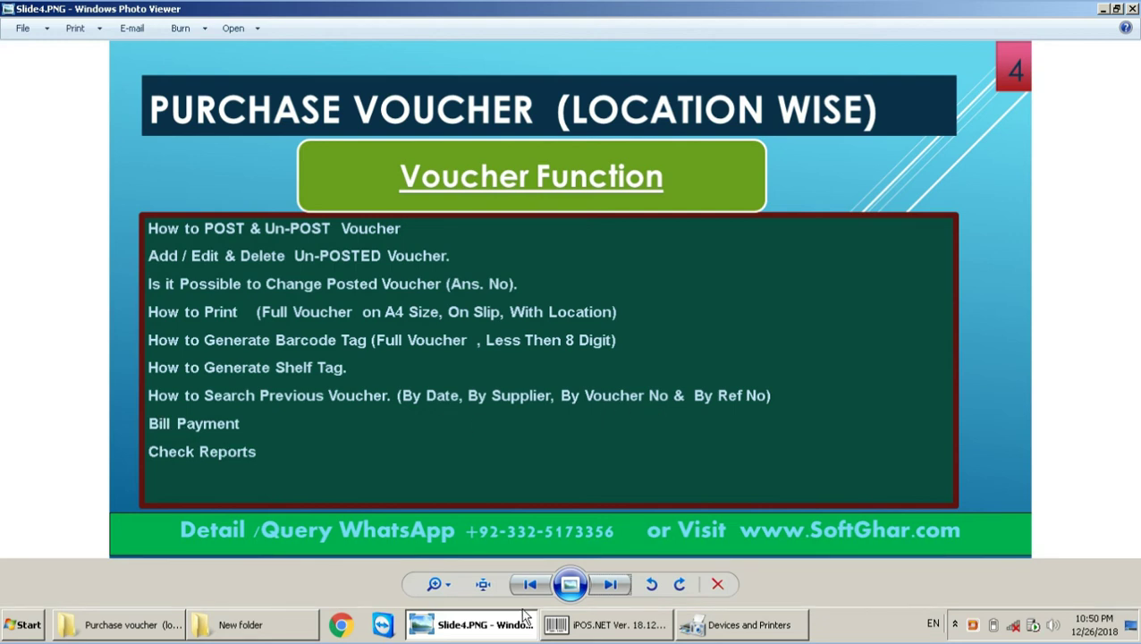
click(588, 626)
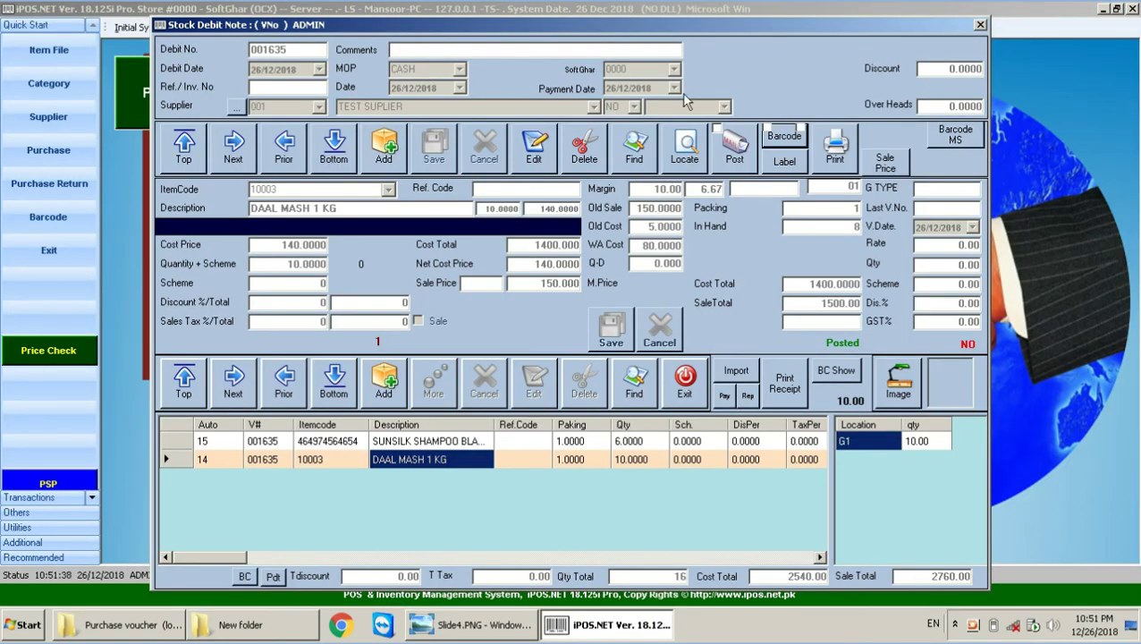
click(284, 147)
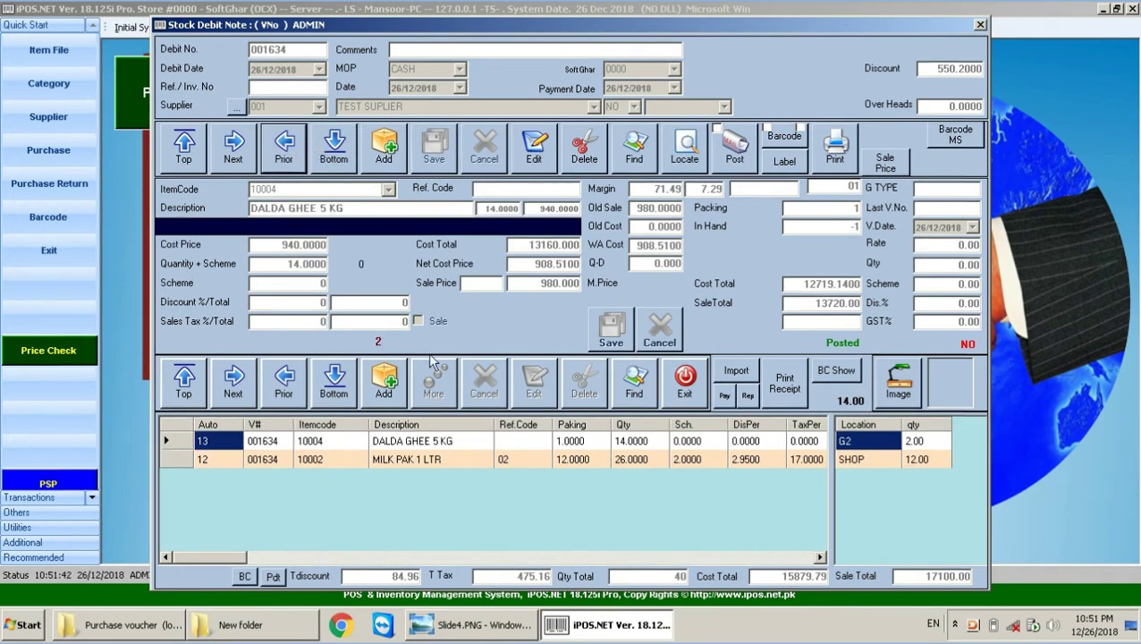
click(725, 396)
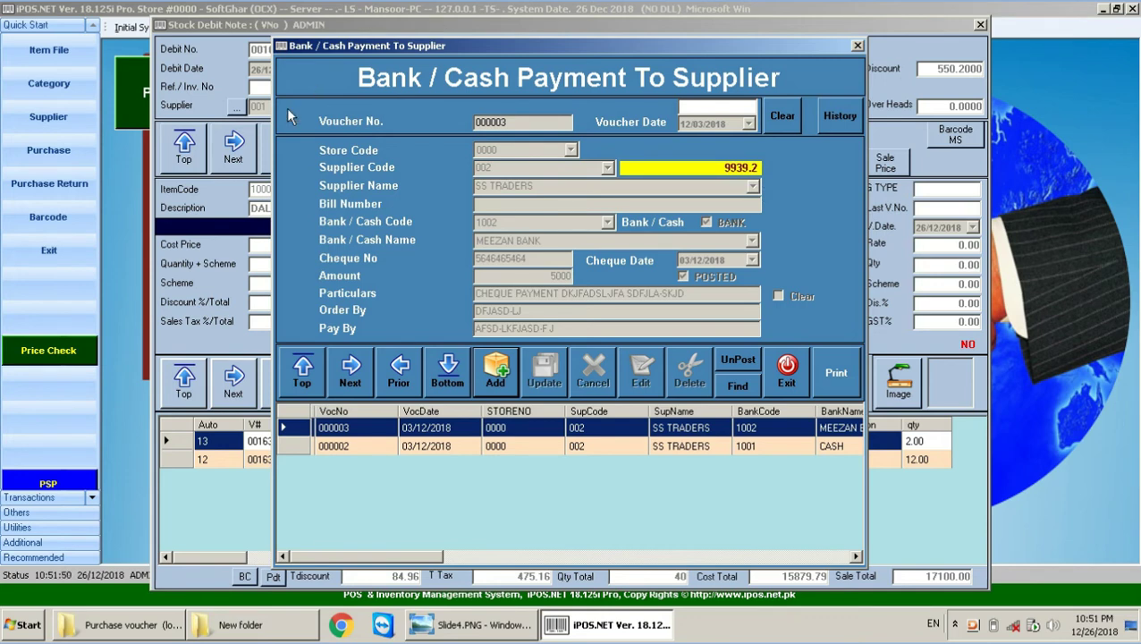
Step: Start a new payment voucher from cash account 1001 for 10000 with placeholder particulars text
click(497, 376)
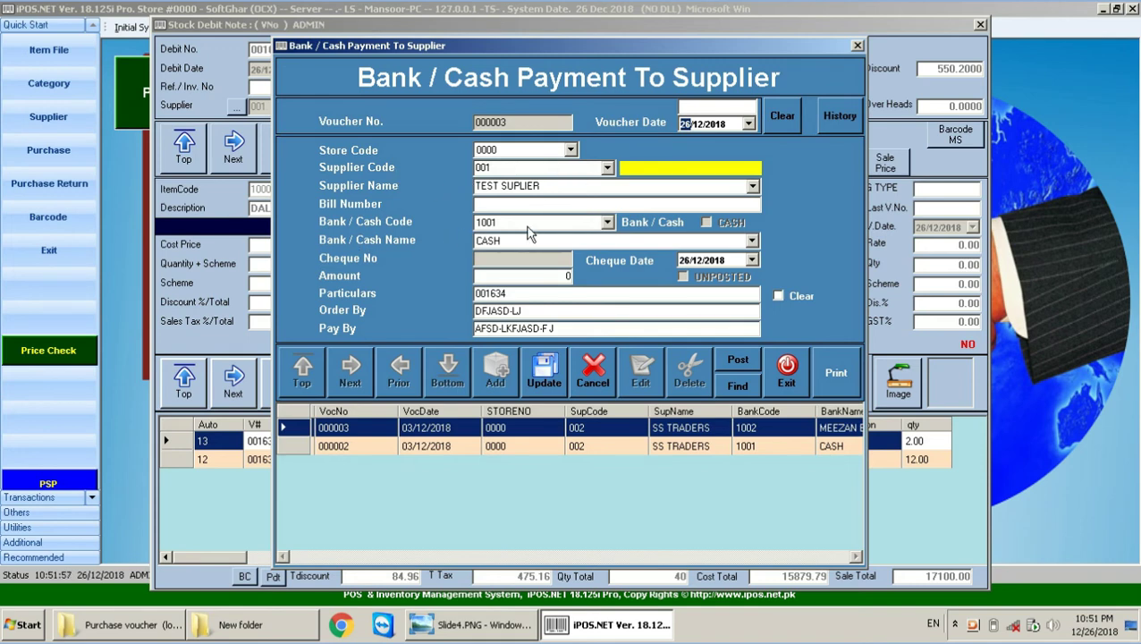
click(606, 222)
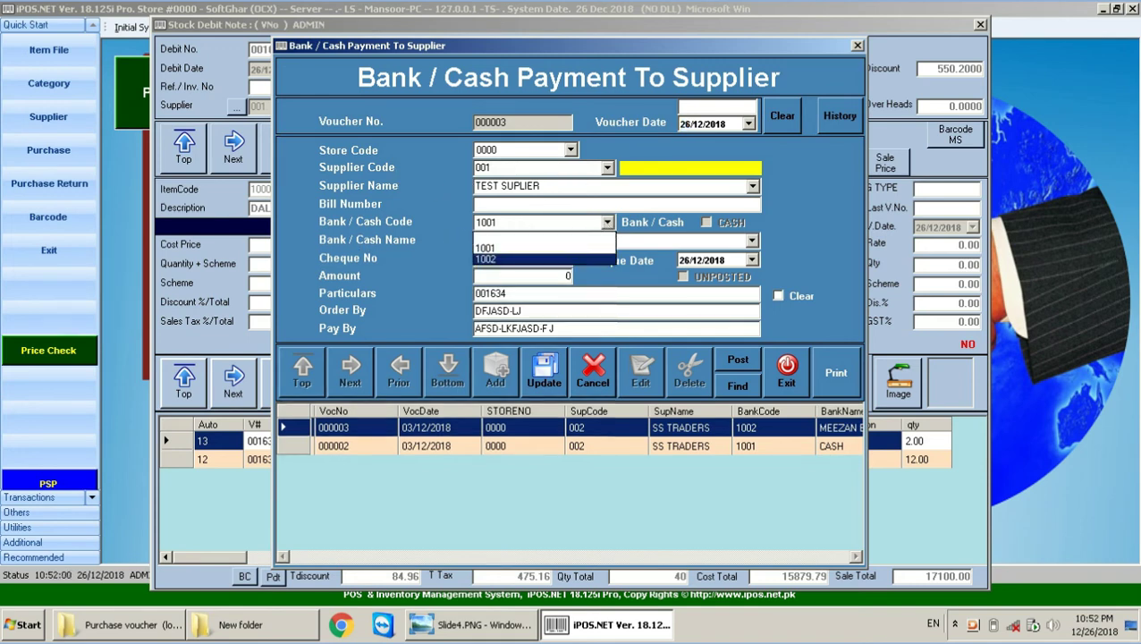
click(492, 255)
click(606, 222)
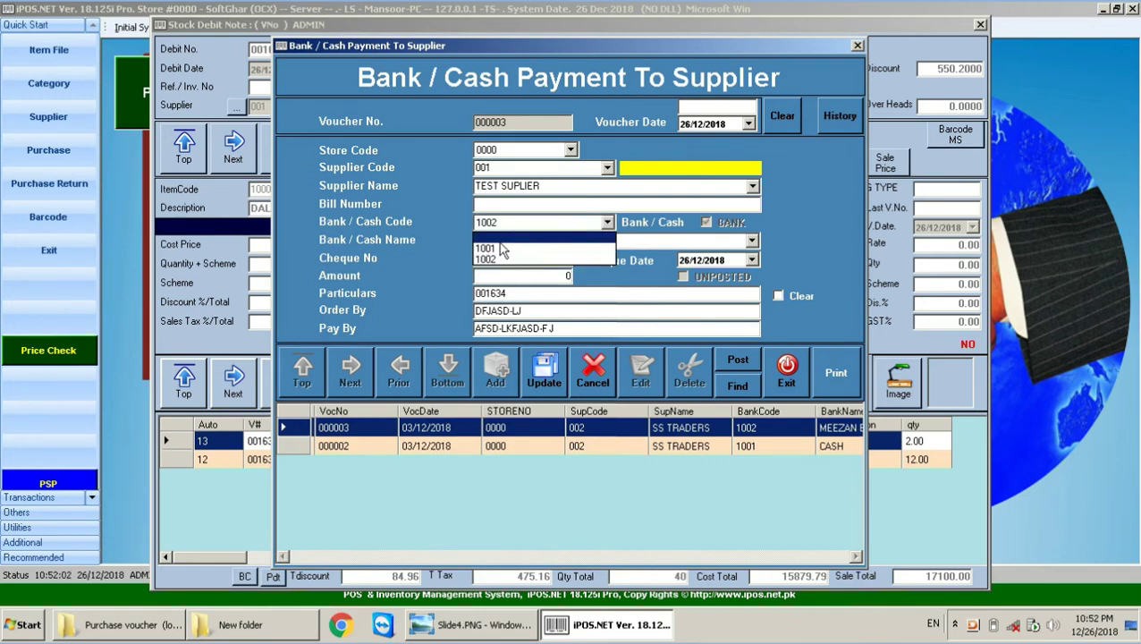
click(498, 249)
click(528, 276)
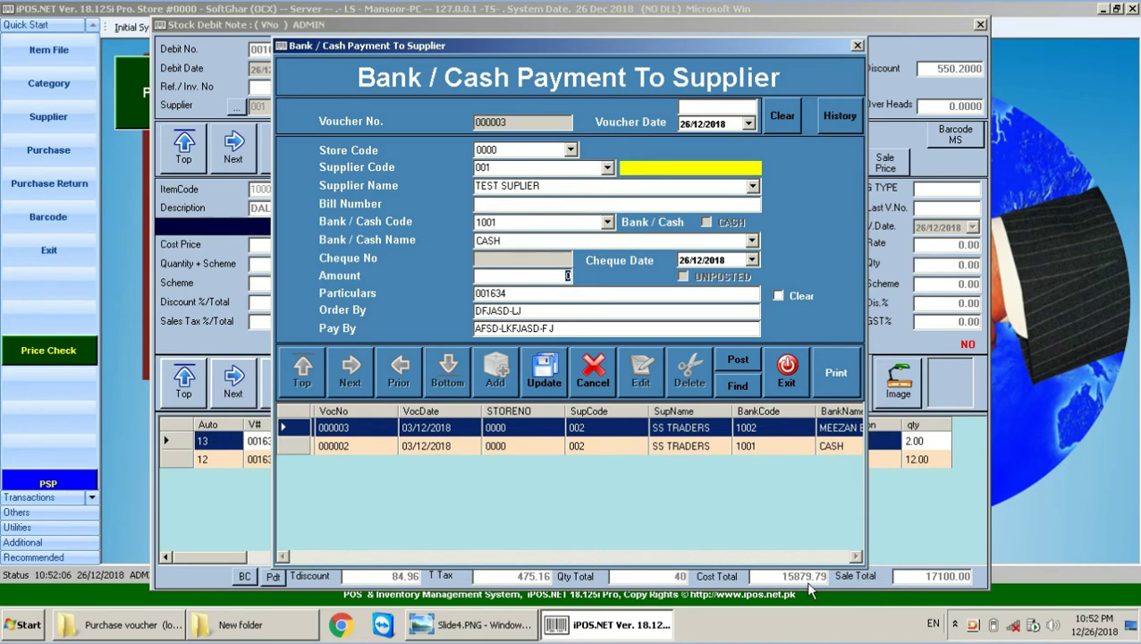
text(10000)
key(Return)
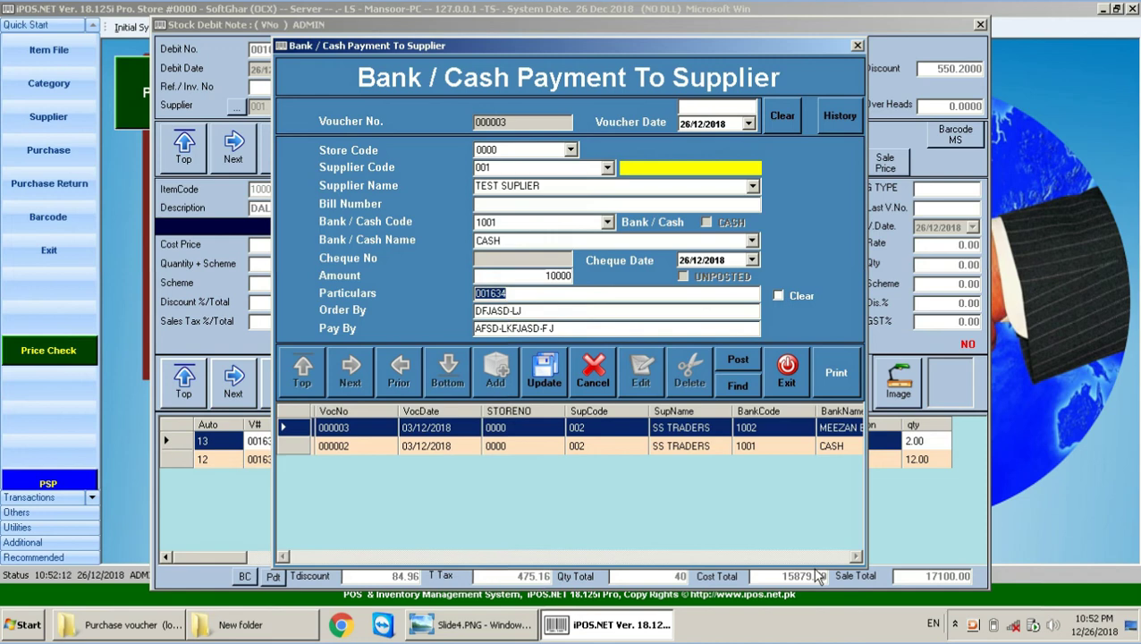
text(S-KDLFJAS DFJSA-DJF-KJ)
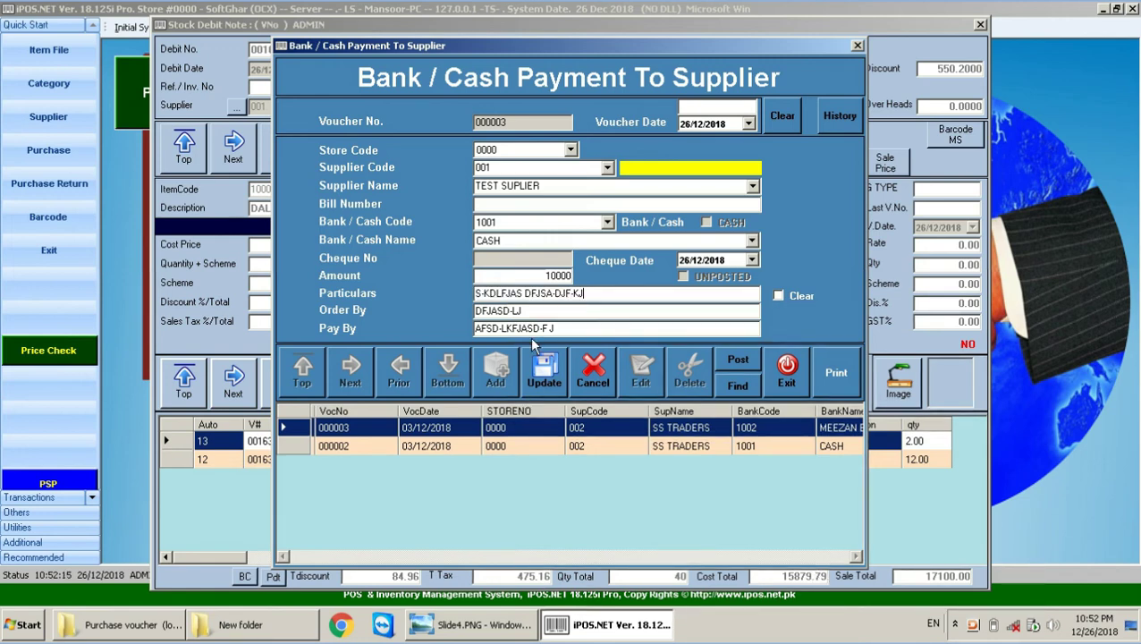
Step: Enter the person's name as payer and orderer, save voucher 000004, and close the form
click(535, 305)
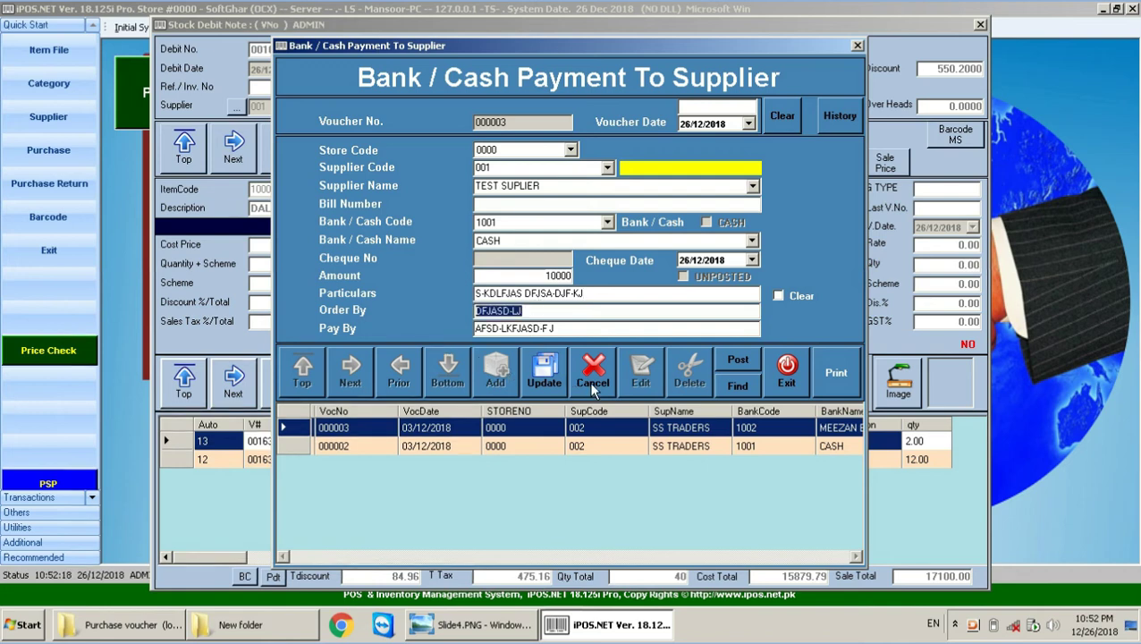
click(564, 331)
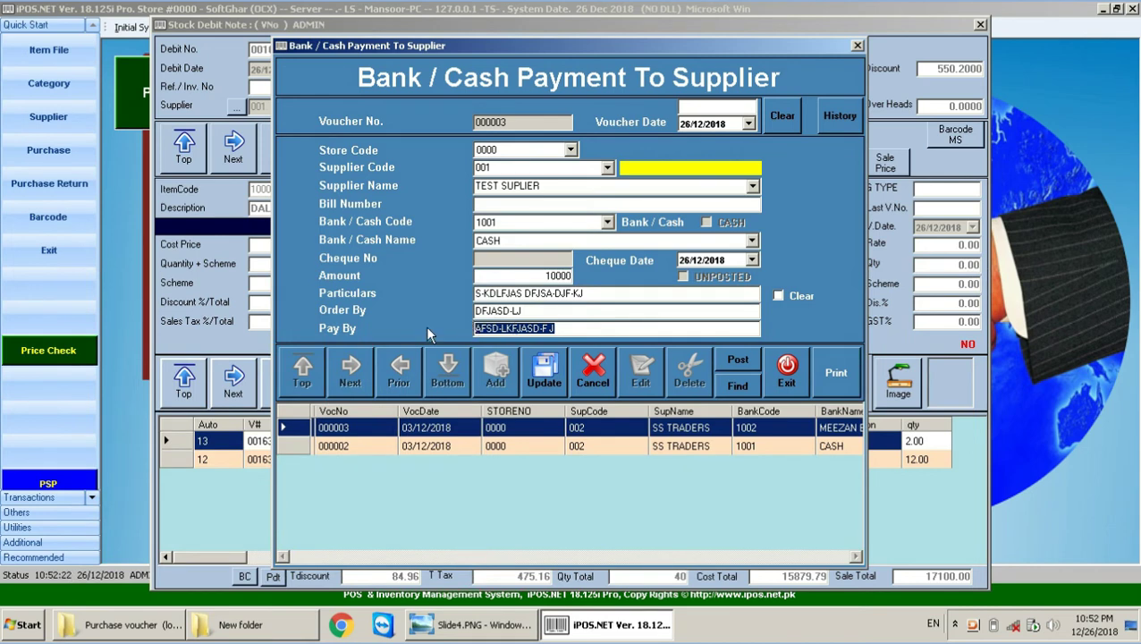
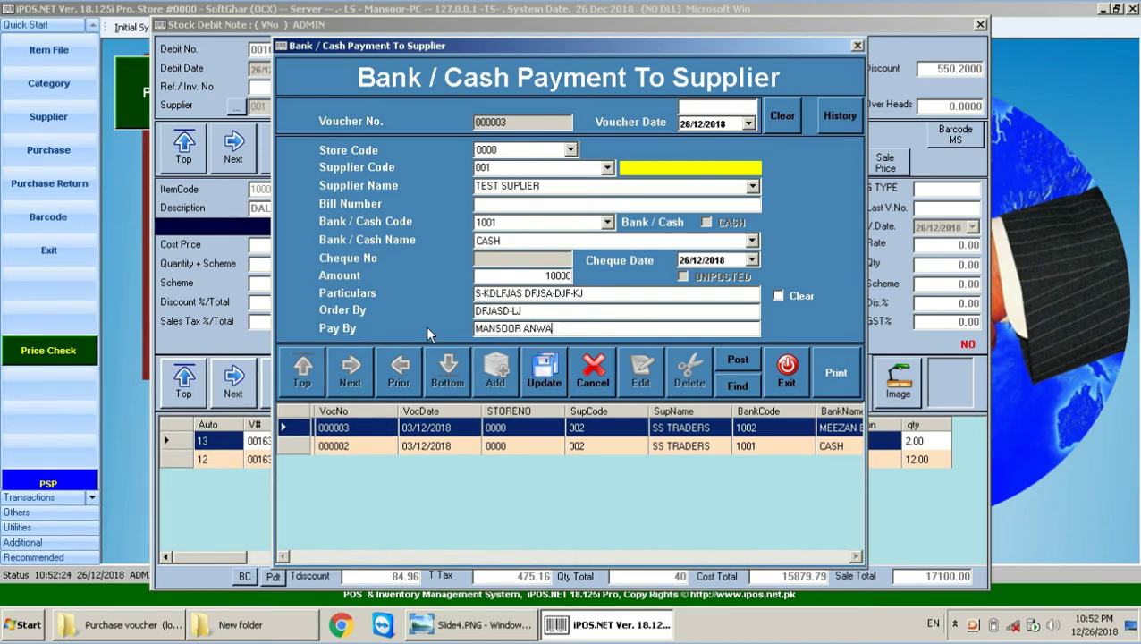
key(shift+Tab)
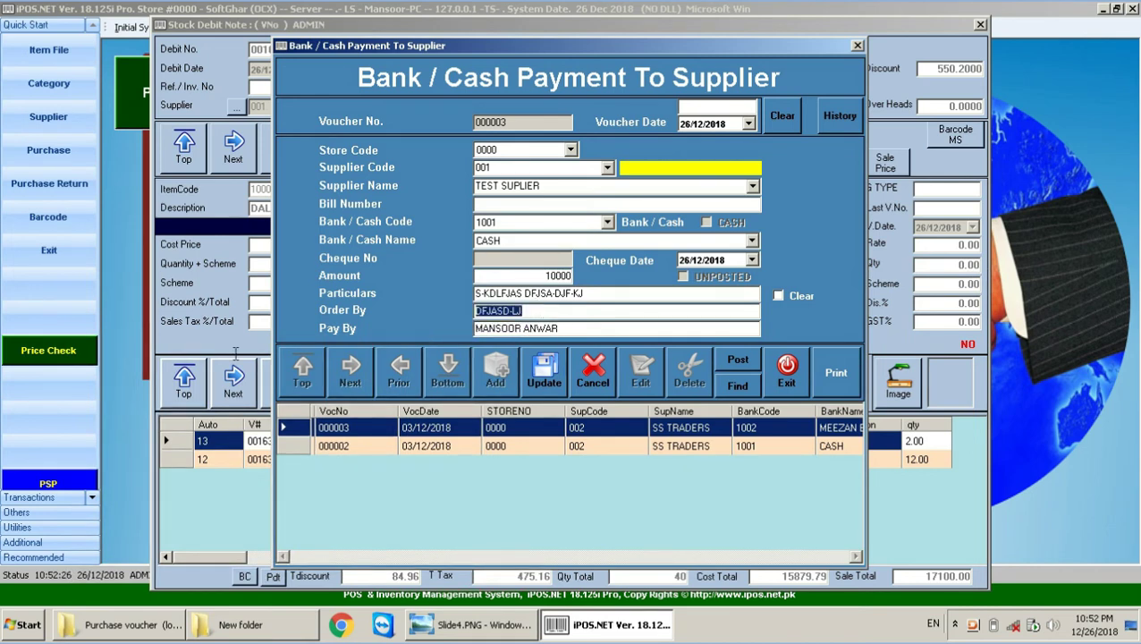
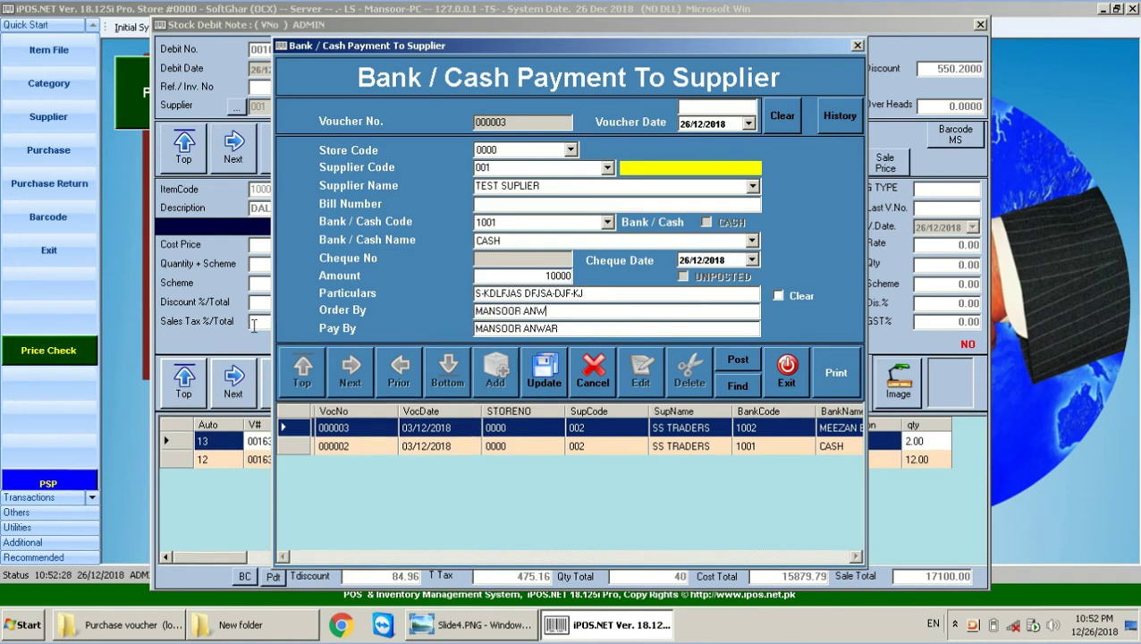
click(543, 377)
click(601, 370)
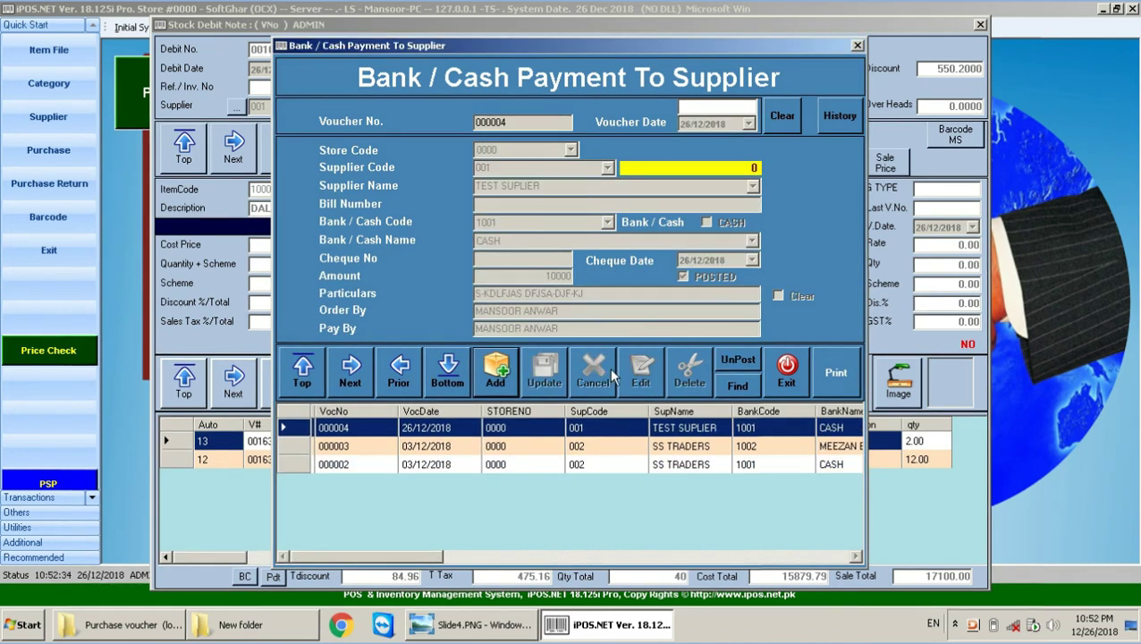
click(787, 372)
Step: Review the Slide4 voucher functions slide, then exit the Stock Debit Note in iPOS.NET
click(487, 628)
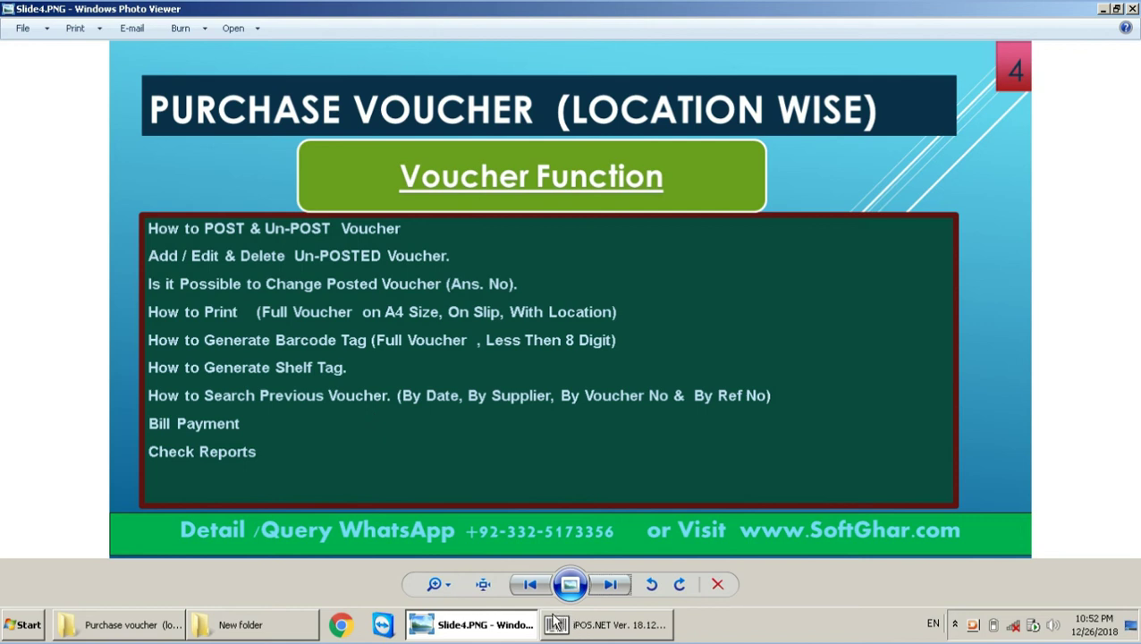
click(625, 631)
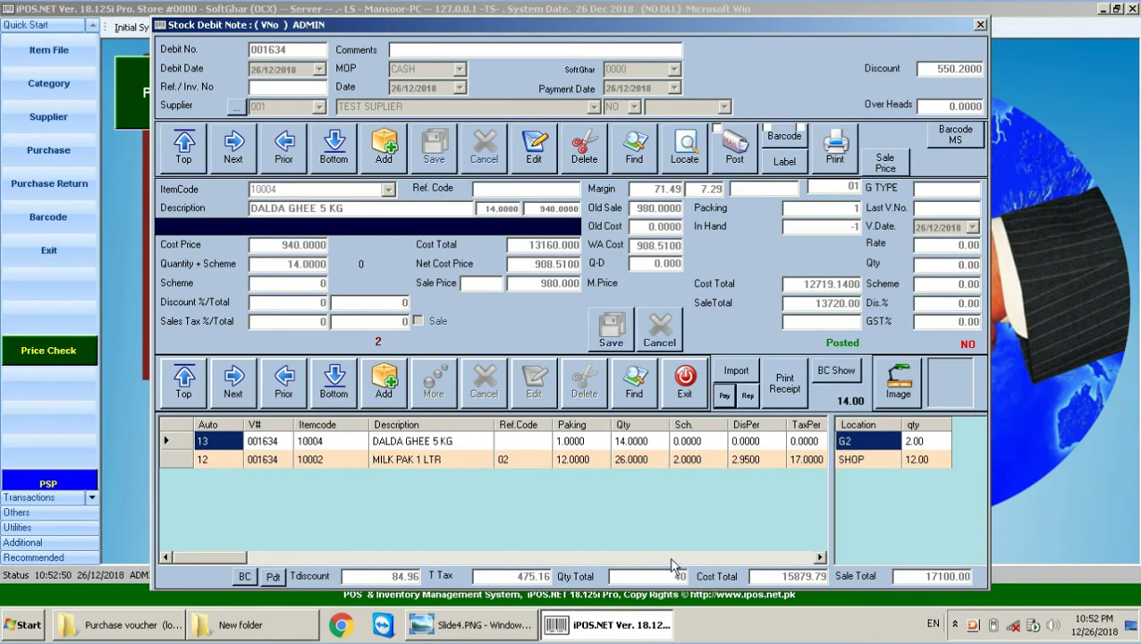
click(680, 401)
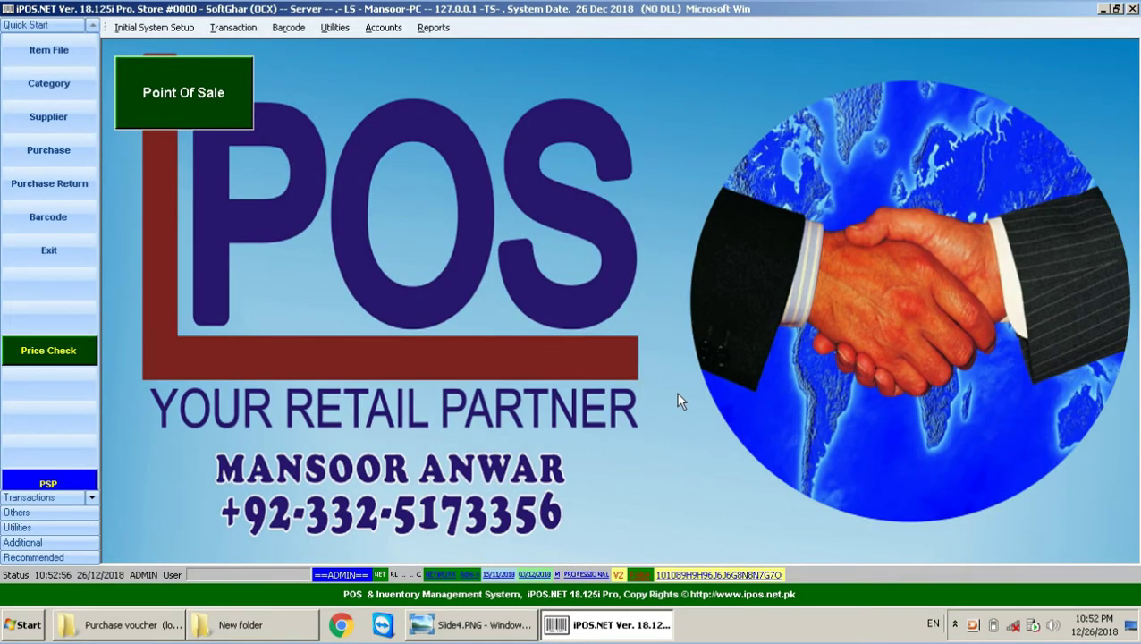
click(436, 28)
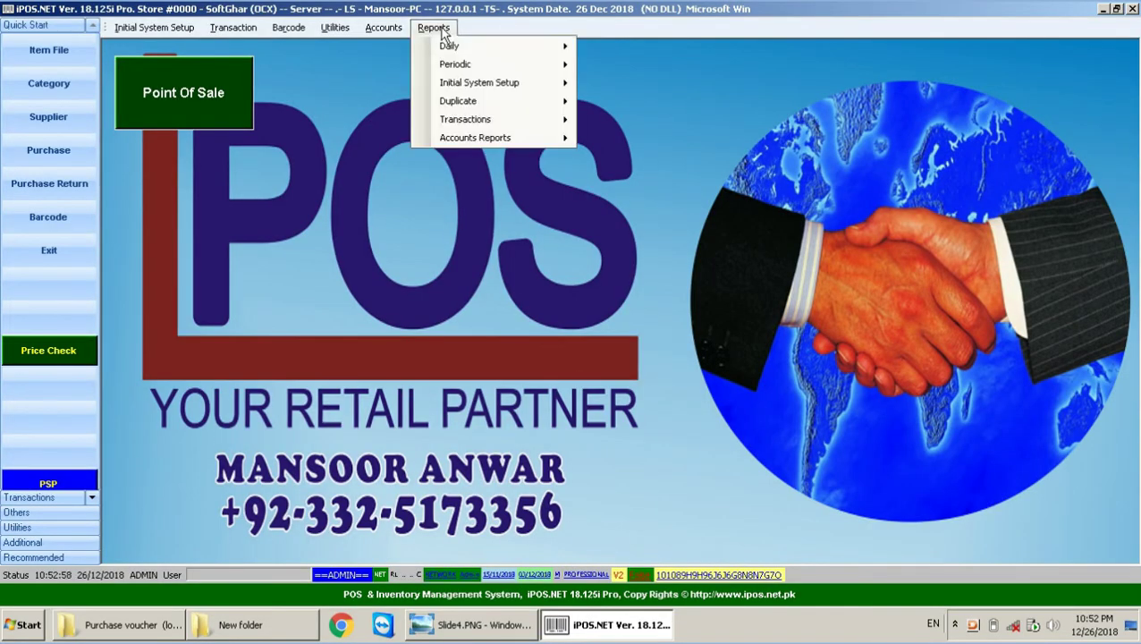
Step: Preview the Total Purchases report for 01/12/2018 to 26/12/2018, totalling 46,592.99
mouse_move(492, 71)
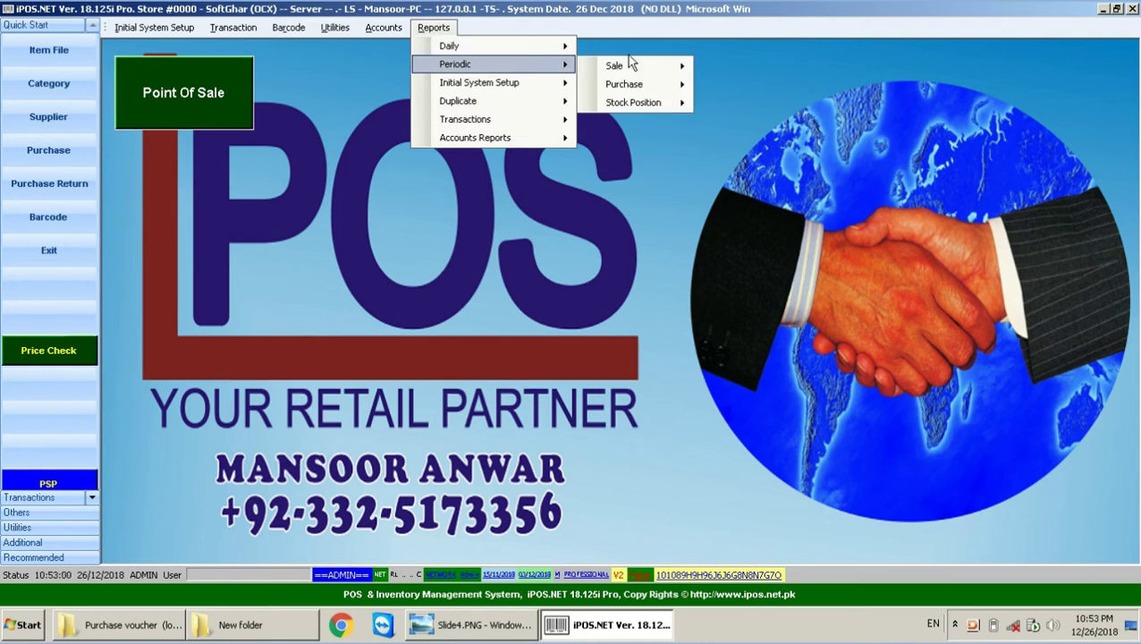
mouse_move(664, 93)
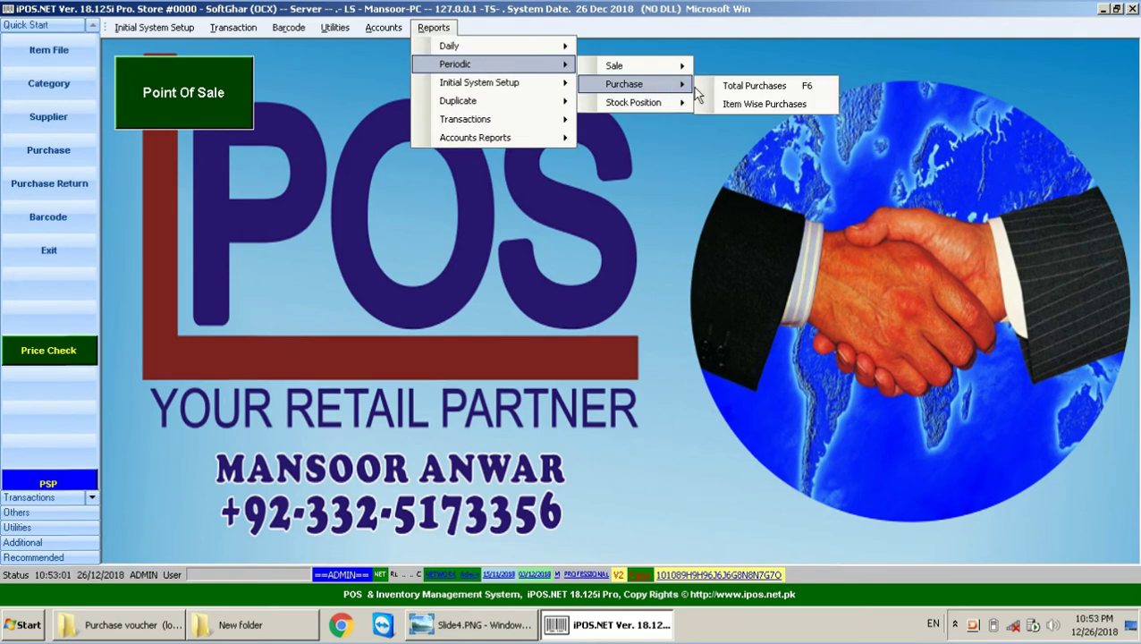
click(755, 86)
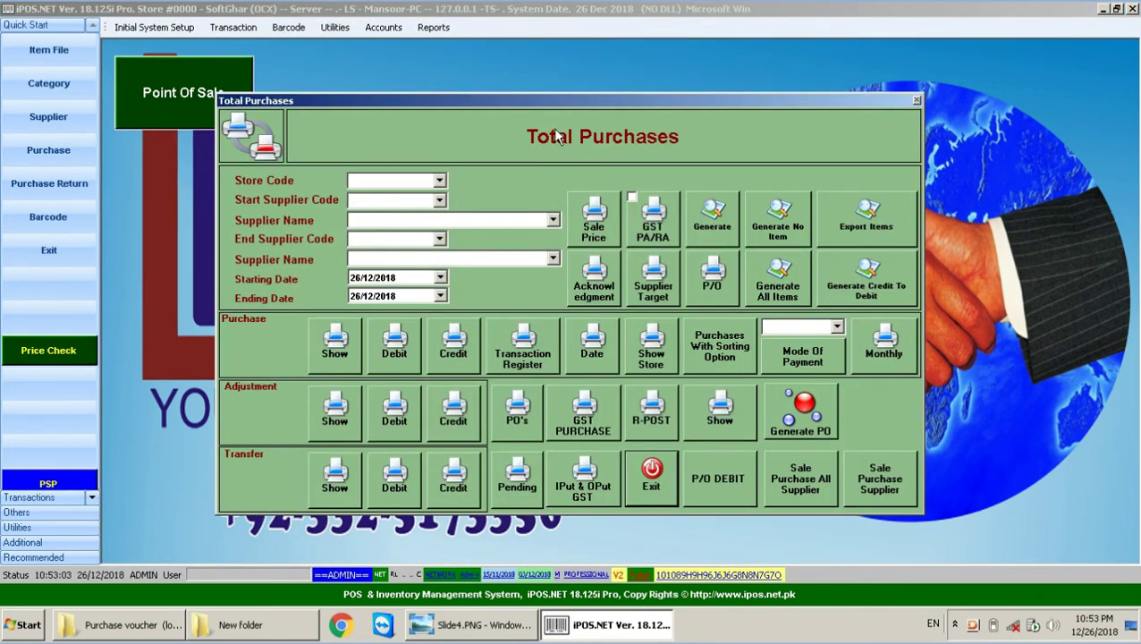
click(354, 278)
text(01)
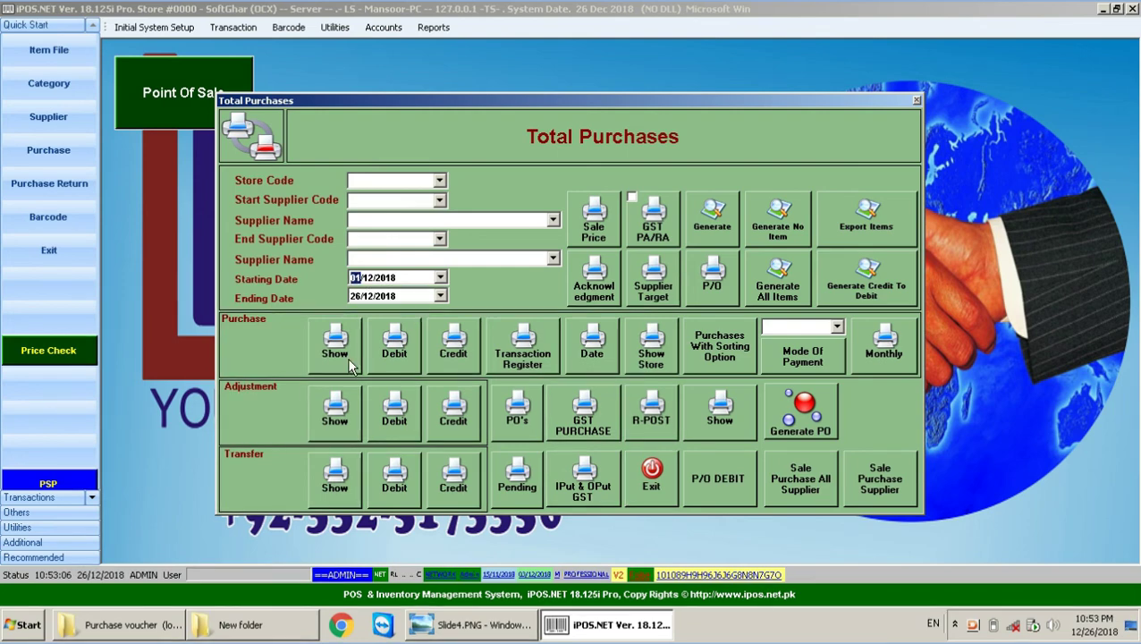
click(338, 351)
click(638, 423)
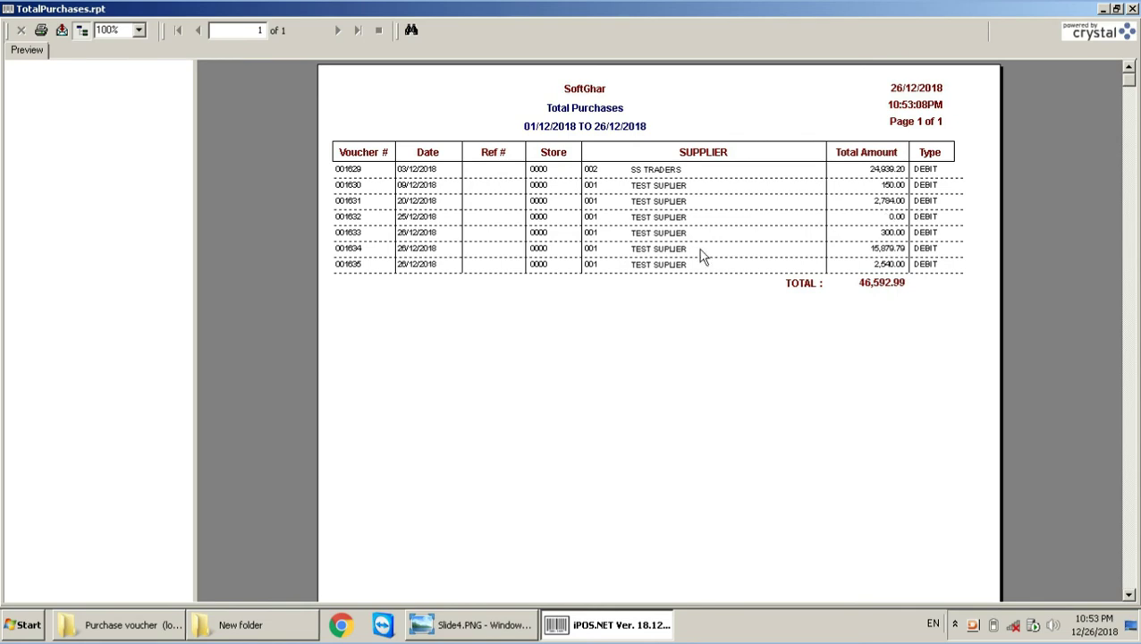
Step: Set start and end supplier code to 001 (TEST SUPLIER) and preview its debit report
click(1132, 8)
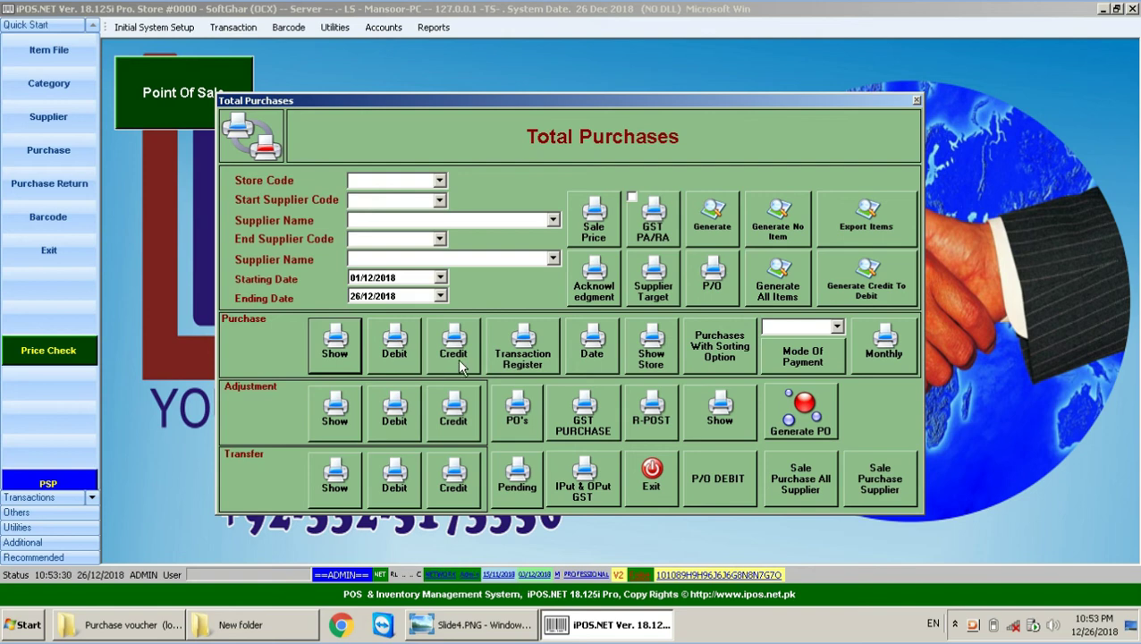
click(439, 200)
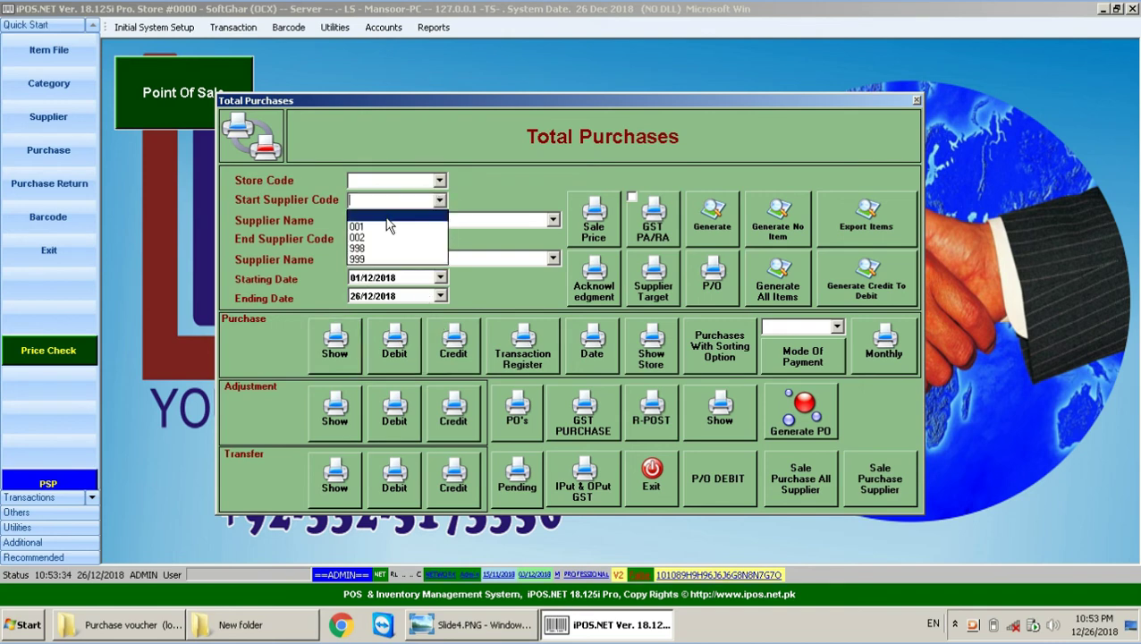
click(406, 236)
click(439, 239)
click(380, 272)
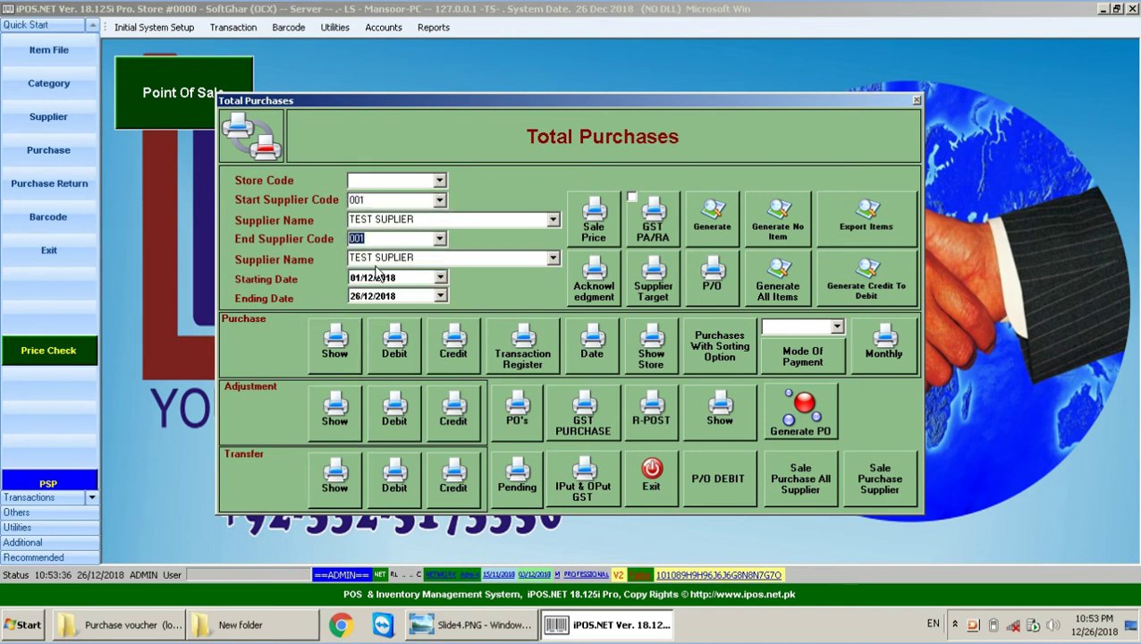
click(394, 345)
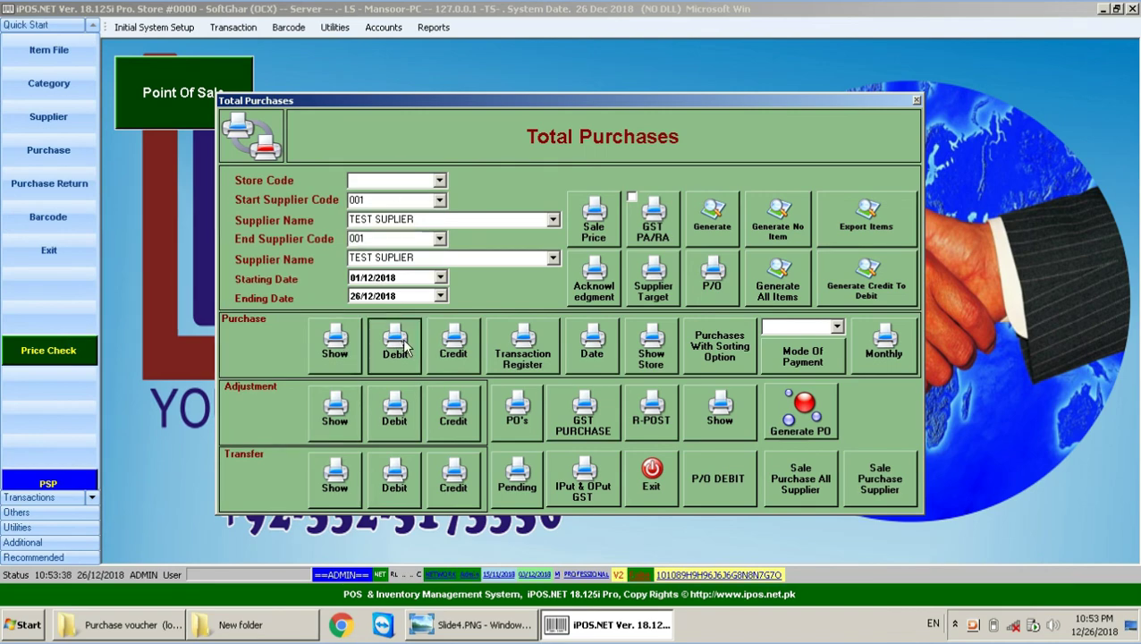
click(653, 419)
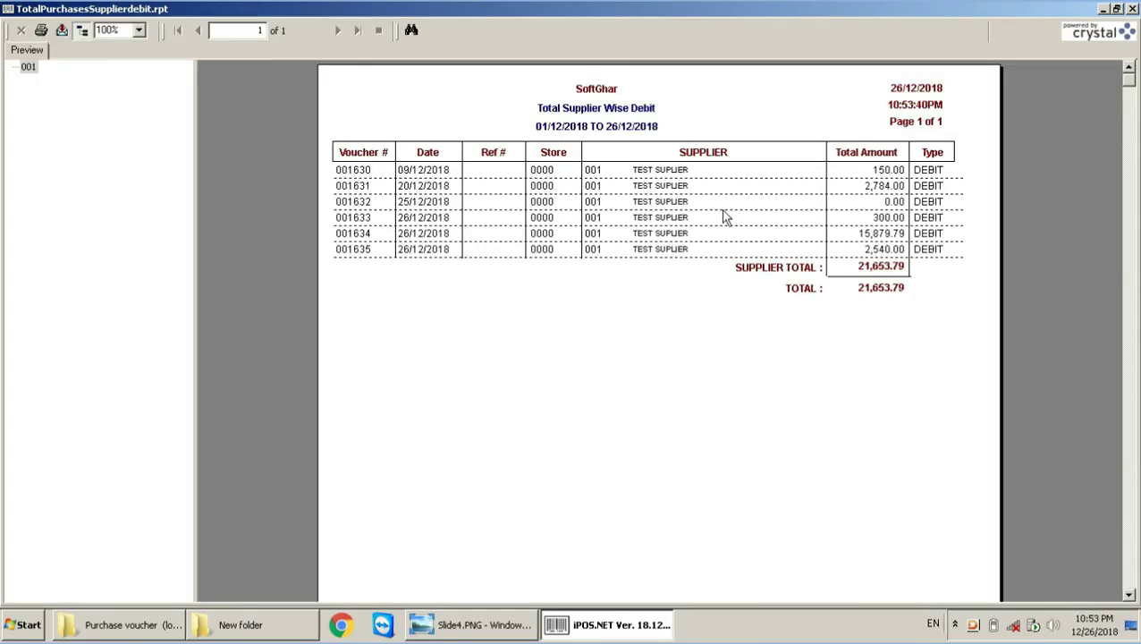
Step: Regenerate the TEST SUPLIER supplier-wise debit report (21,653.79) and close its preview
click(1131, 8)
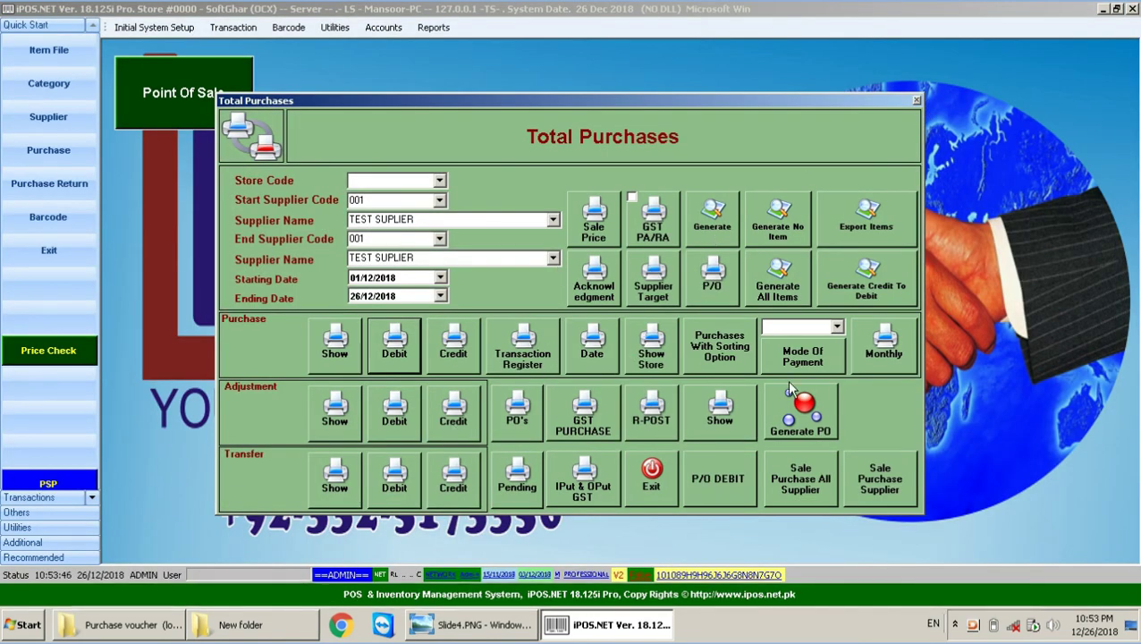
click(394, 368)
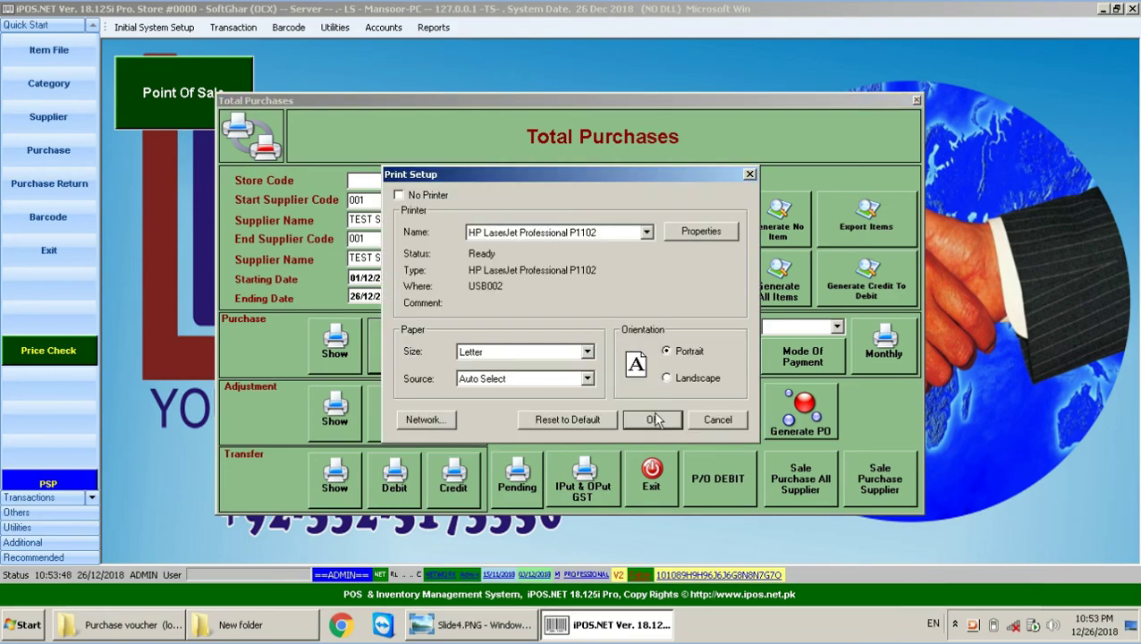
click(652, 415)
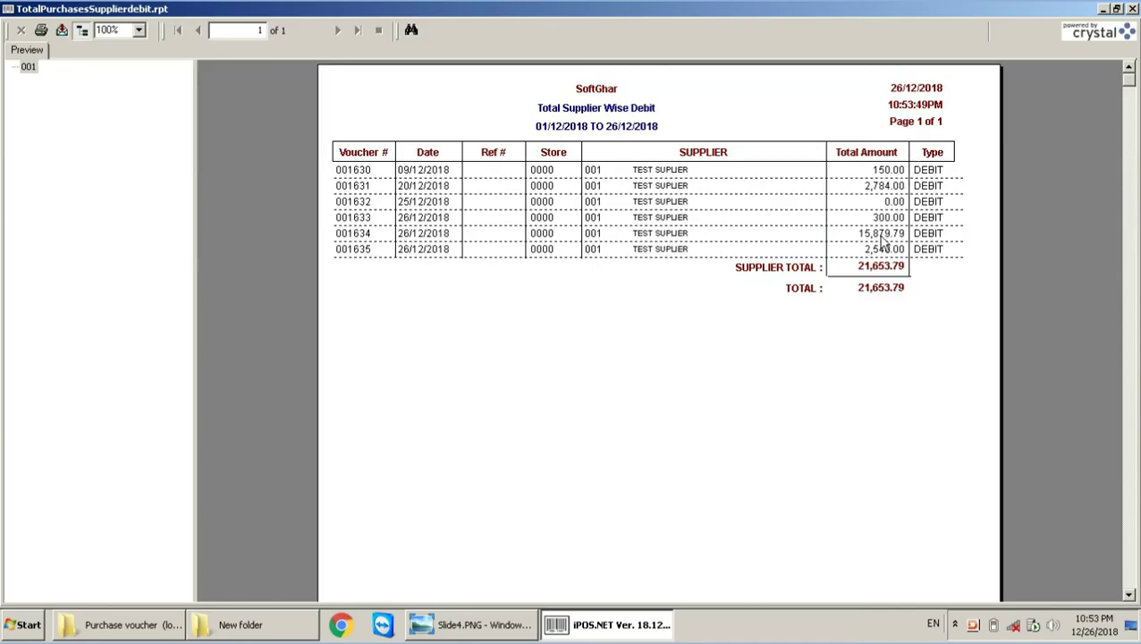
key(Escape)
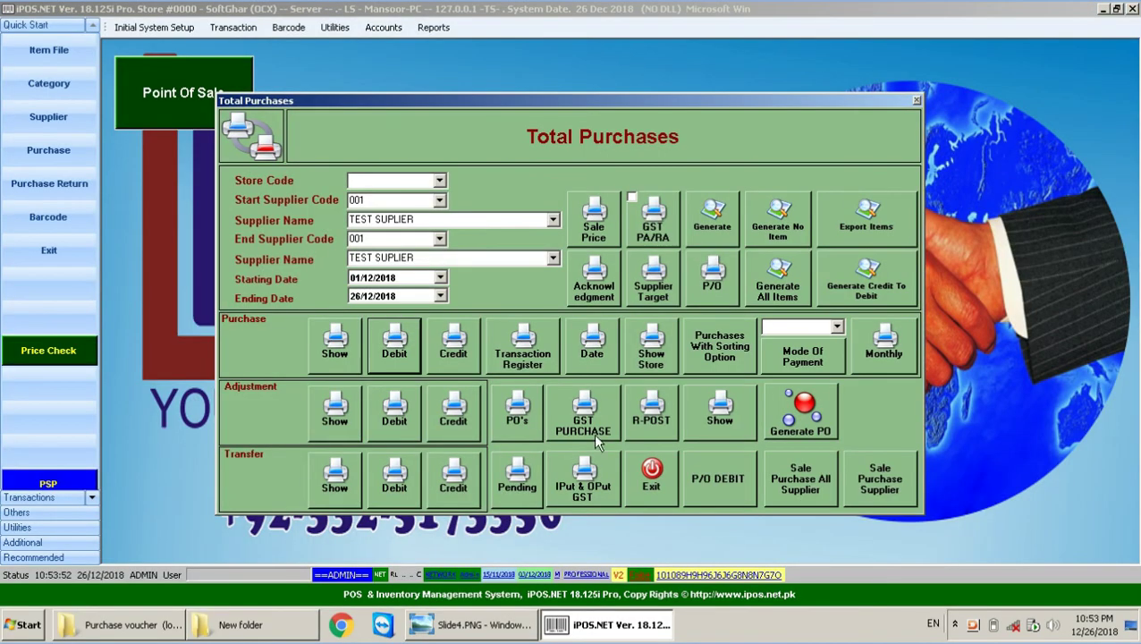
click(643, 478)
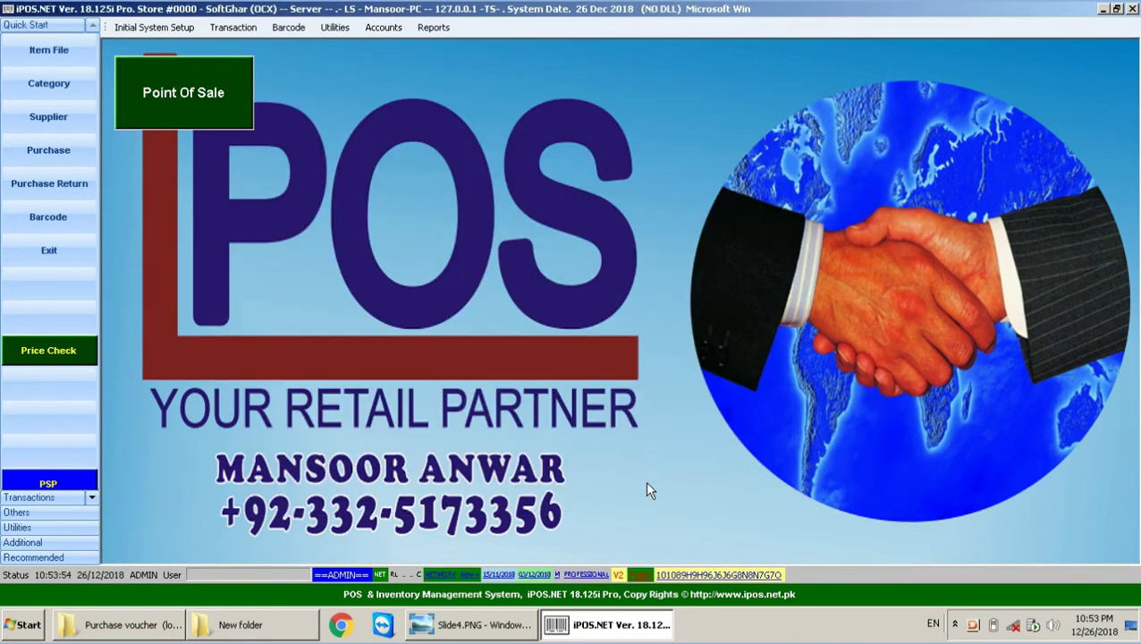
click(432, 27)
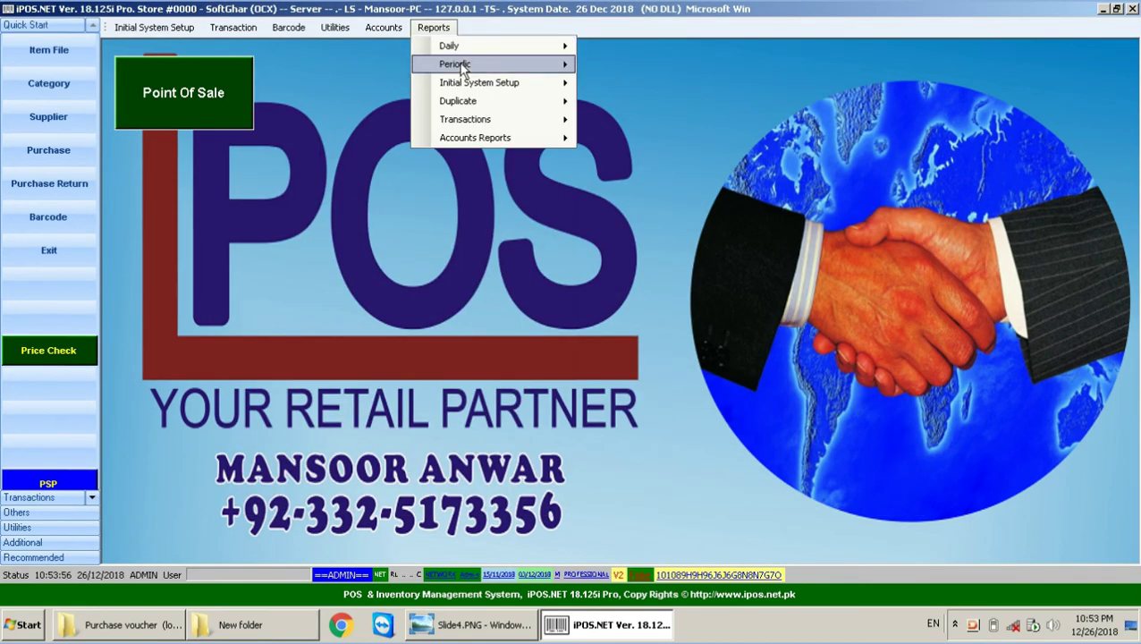
mouse_move(452, 65)
mouse_move(626, 66)
mouse_move(657, 86)
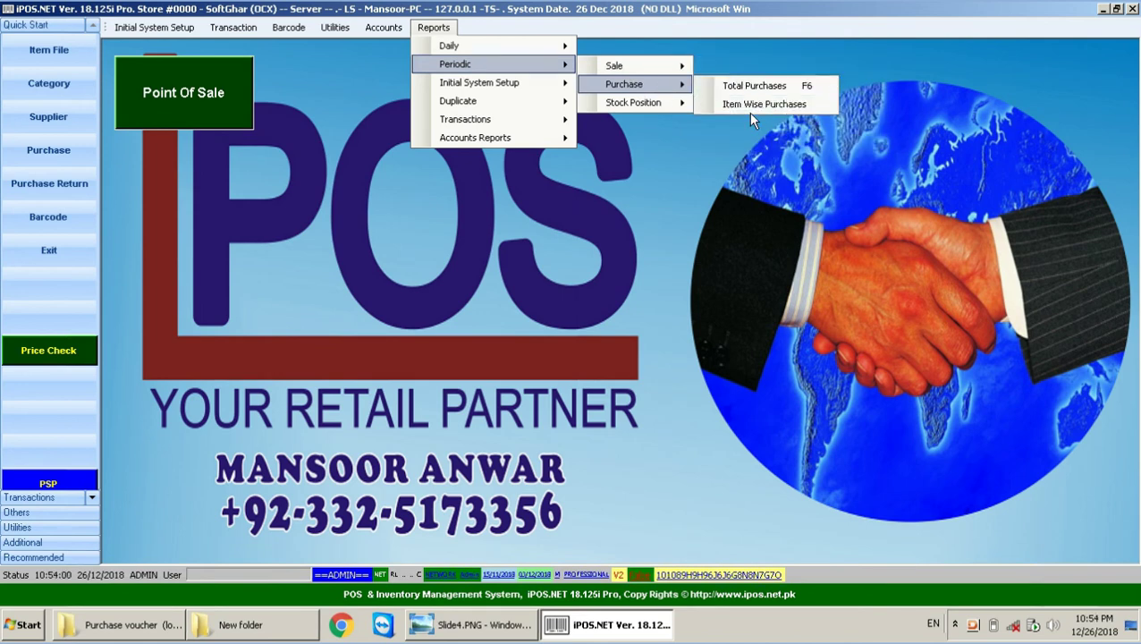
click(755, 105)
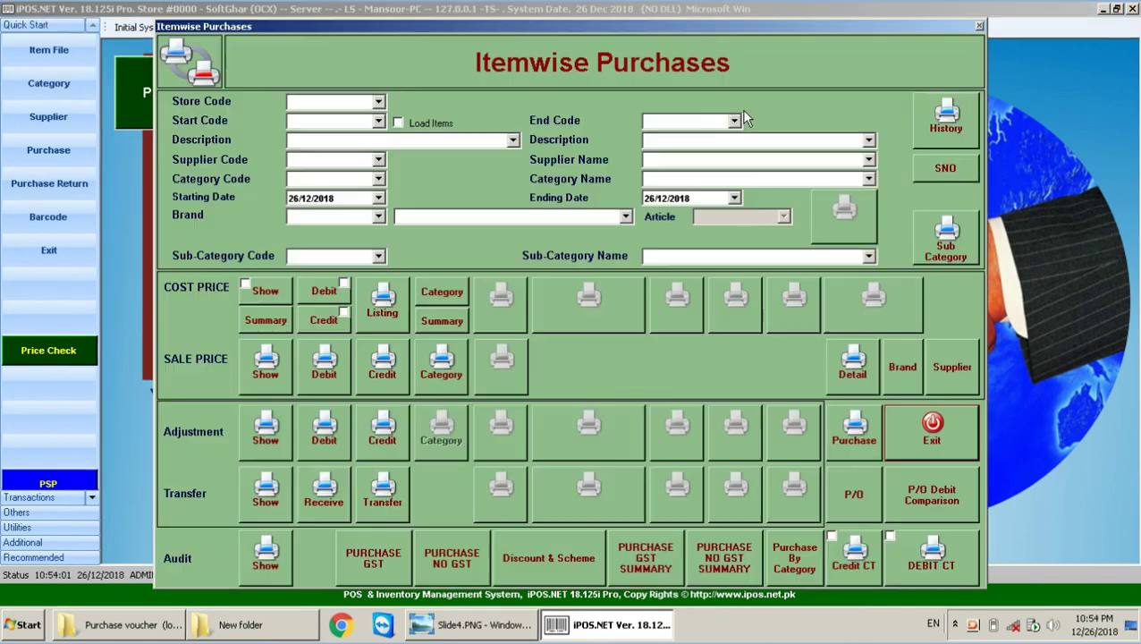
click(294, 201)
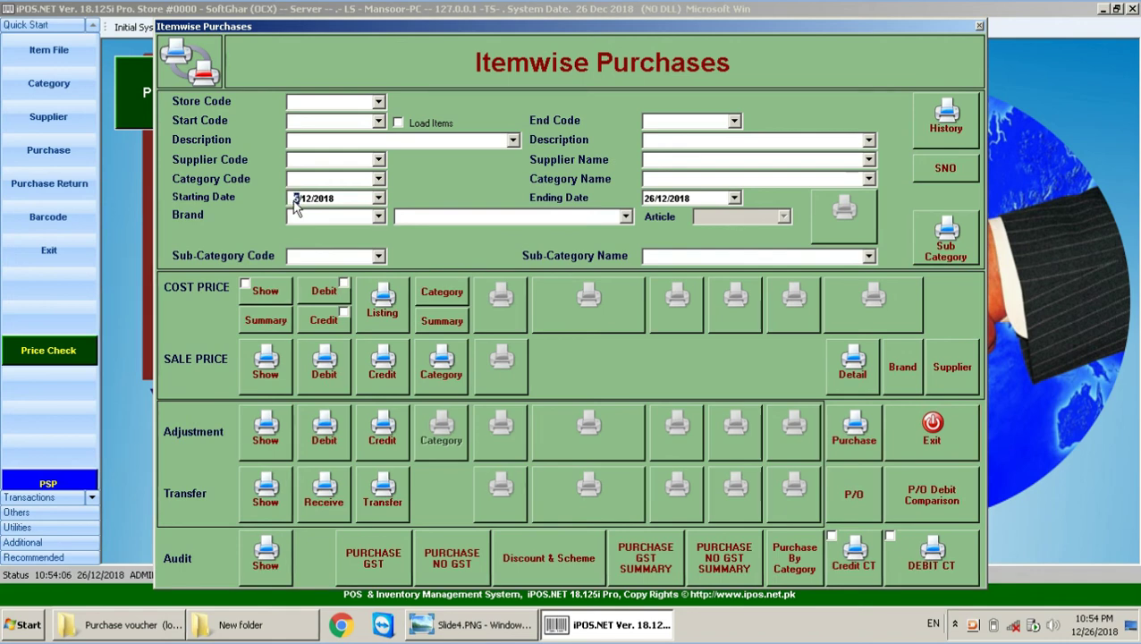
text(05)
click(267, 294)
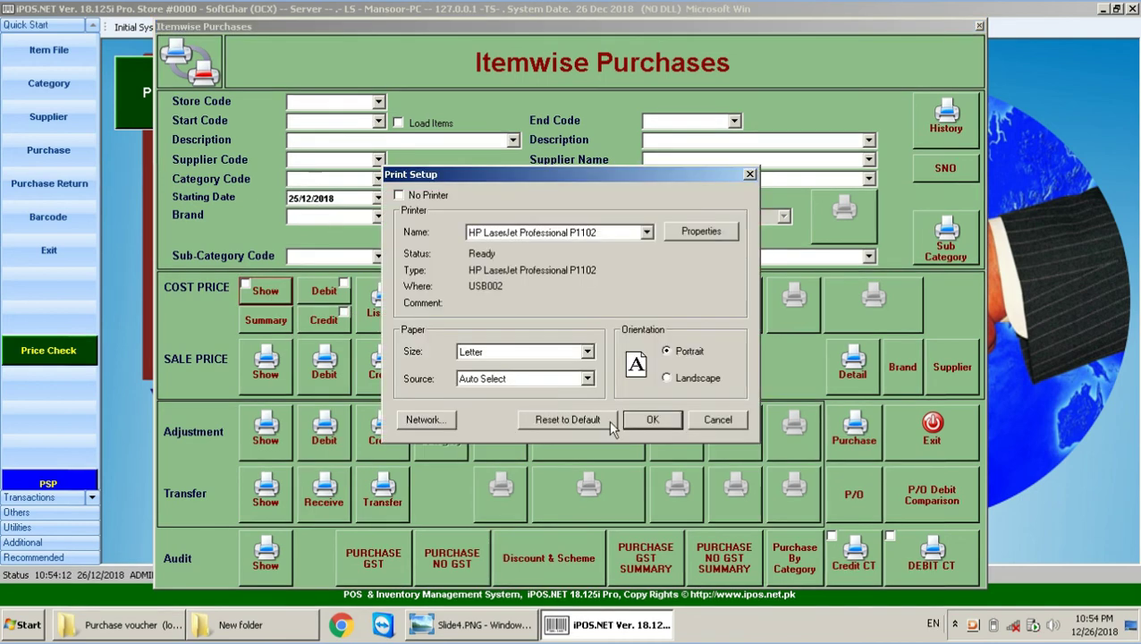
click(653, 422)
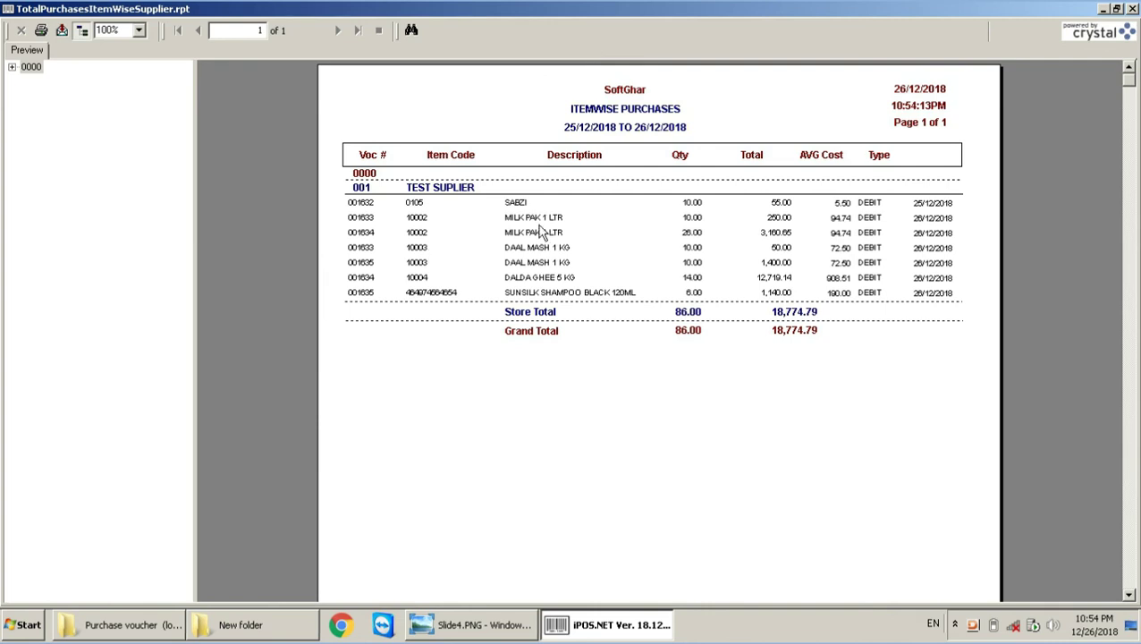
click(537, 248)
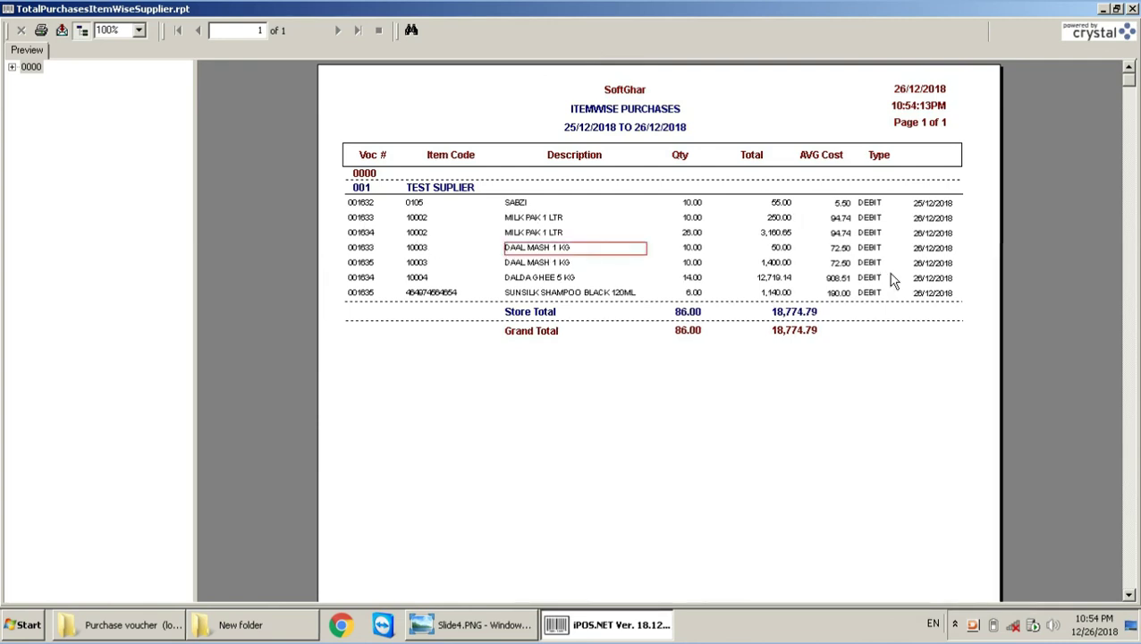
key(alt+F4)
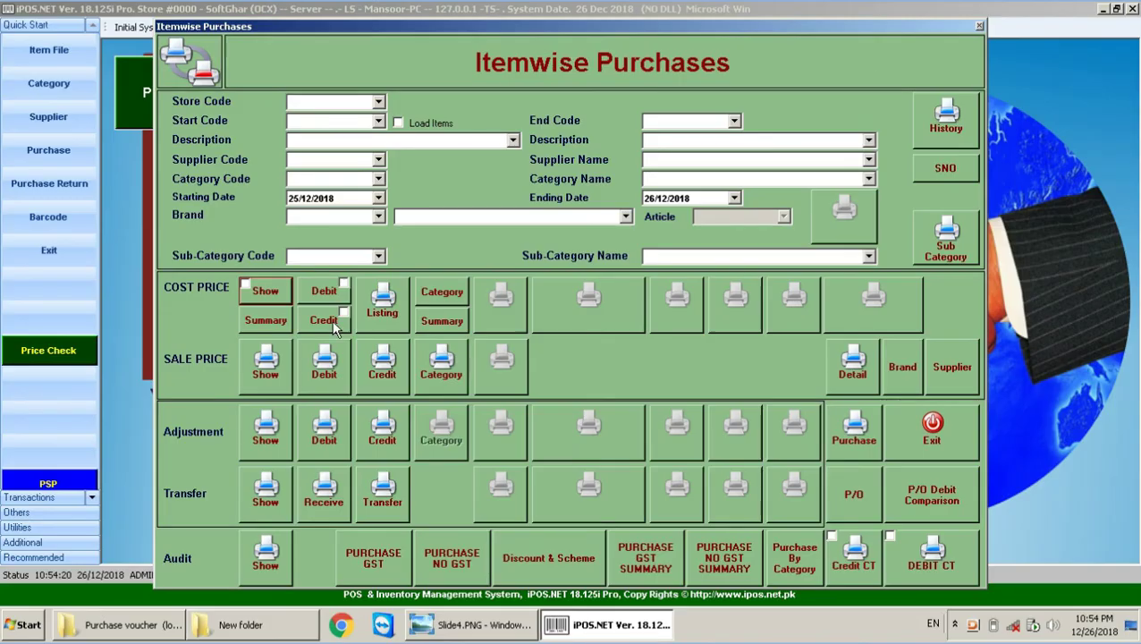
click(435, 309)
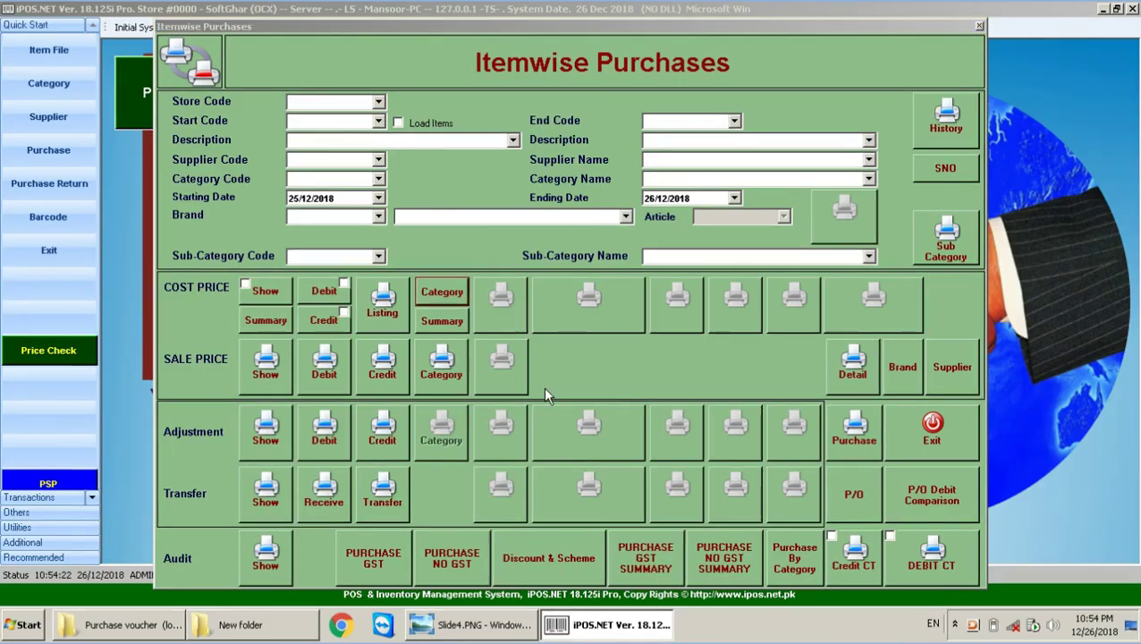
click(660, 418)
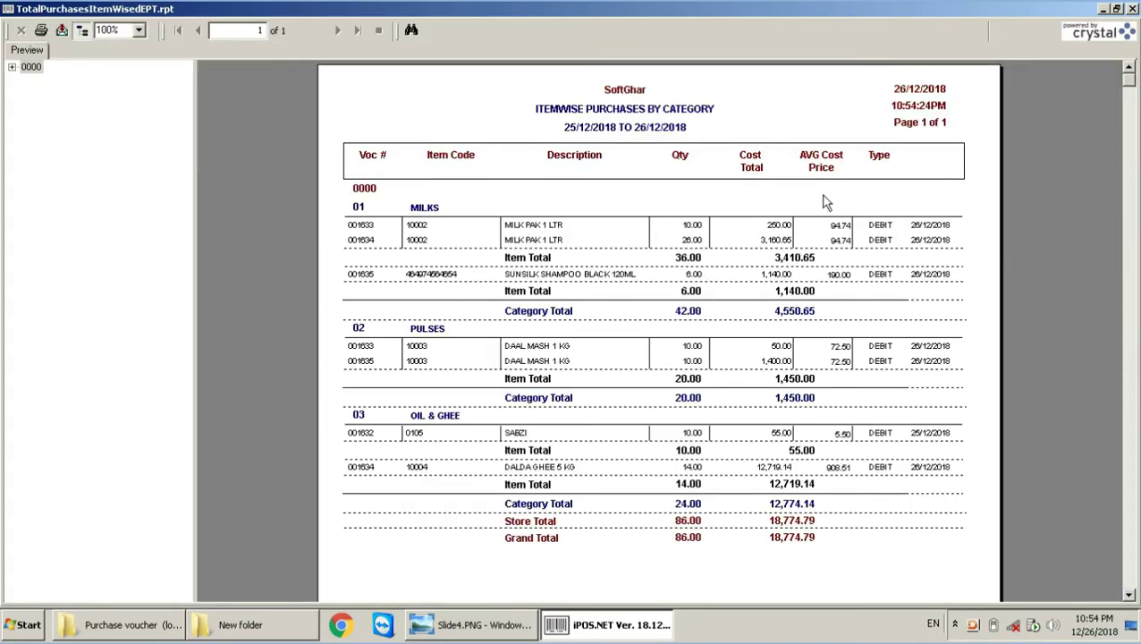
key(alt+F4)
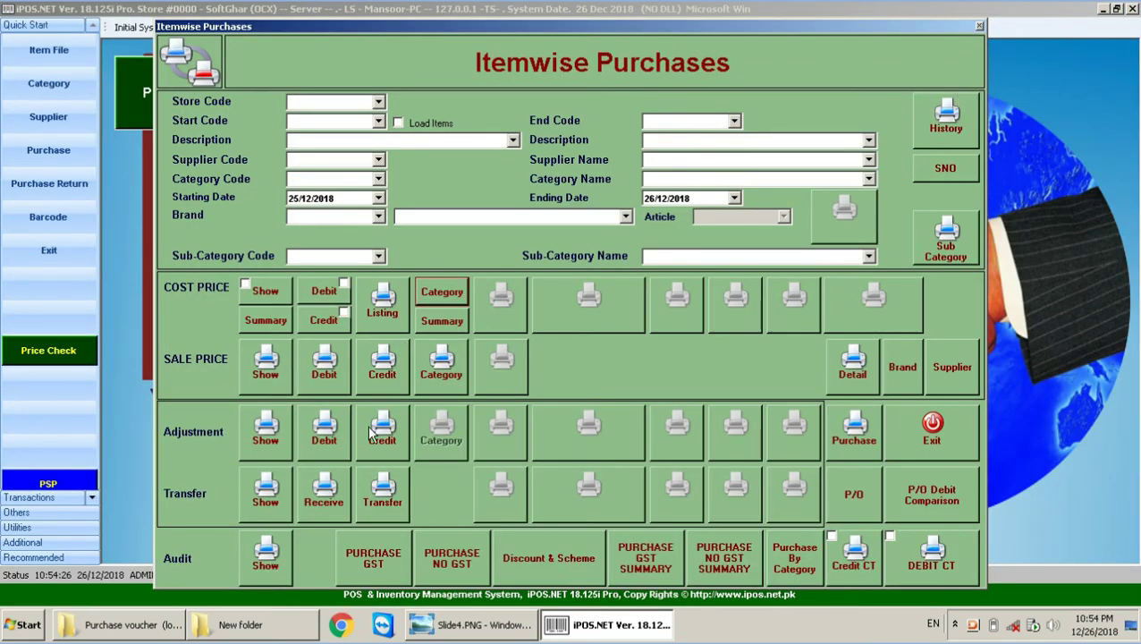
click(265, 367)
click(657, 420)
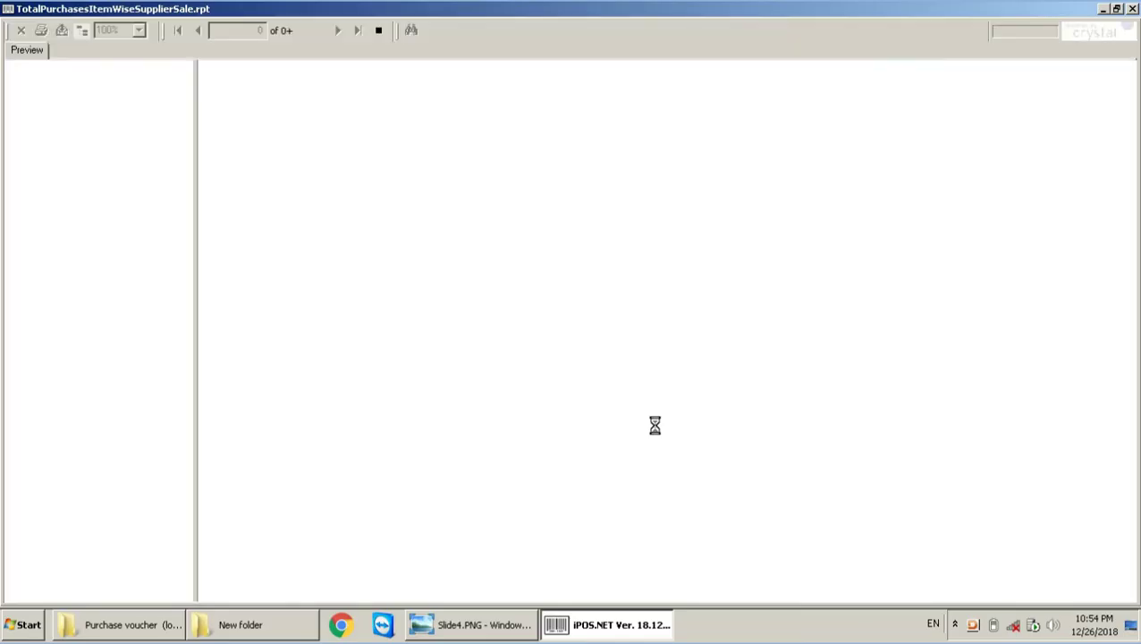
key(alt+F4)
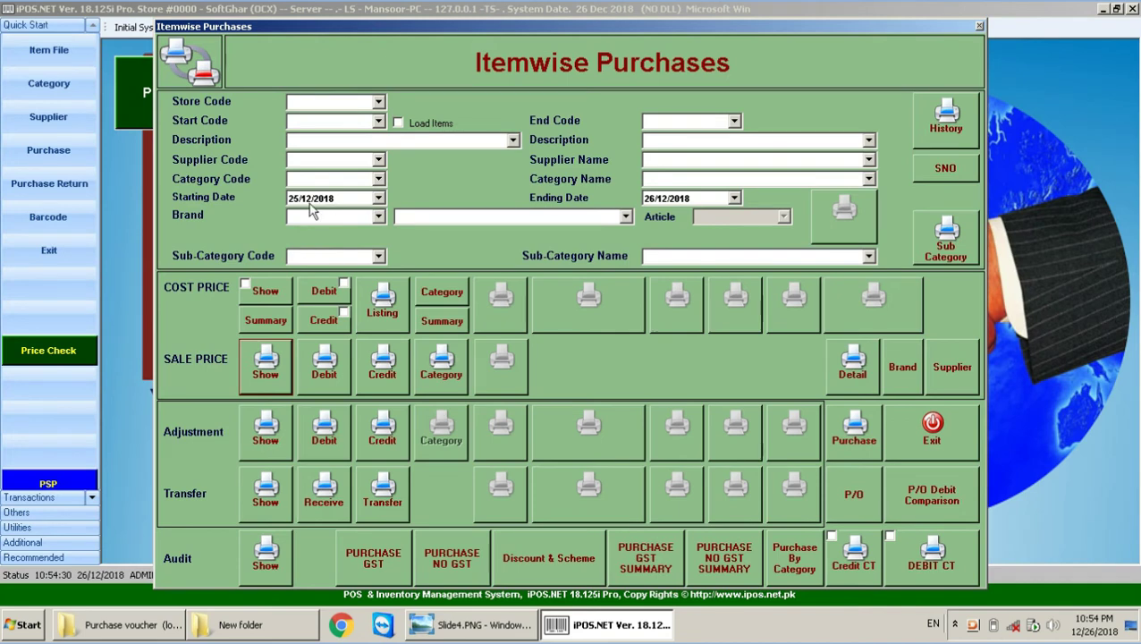
Step: Load items and set both start and end item code to 10002, MILK PAK 1 LTR
click(377, 122)
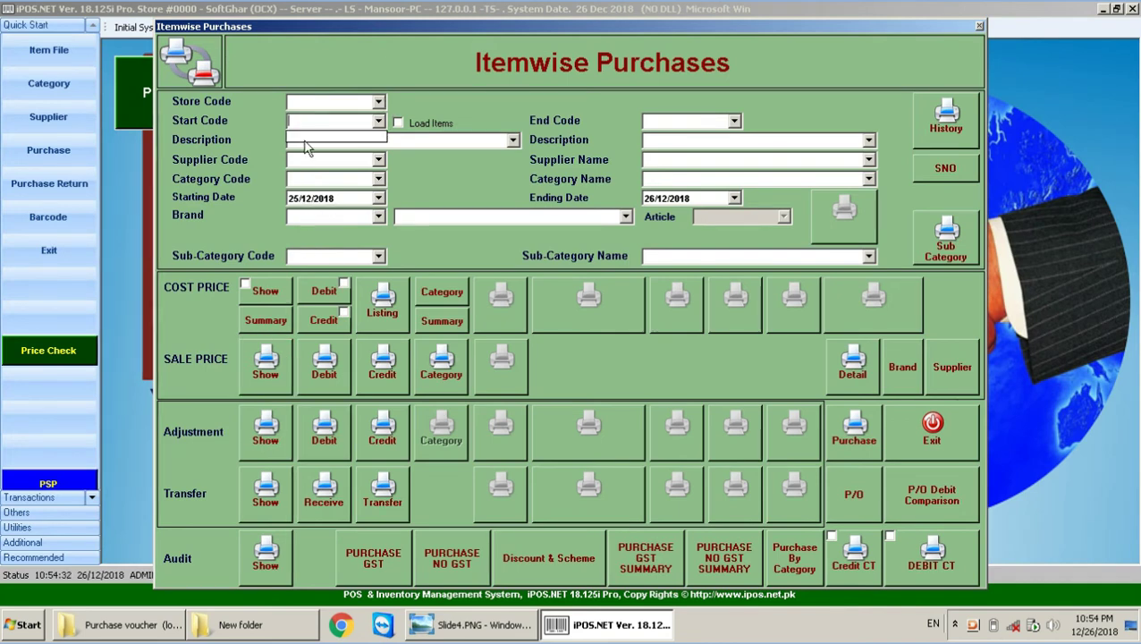
click(398, 123)
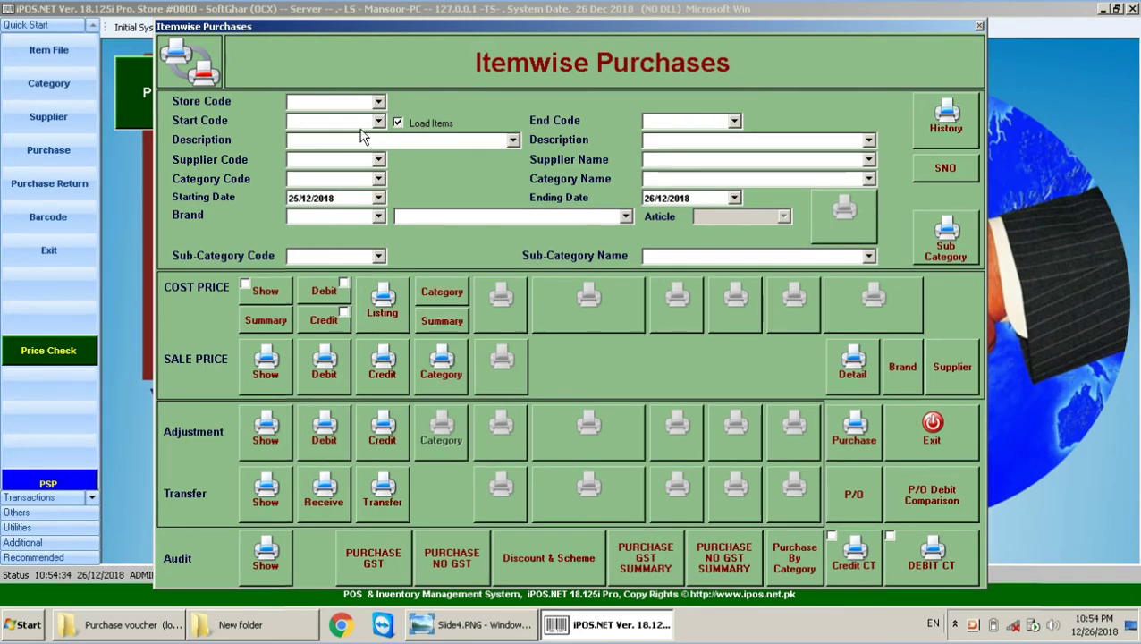
click(378, 121)
click(300, 147)
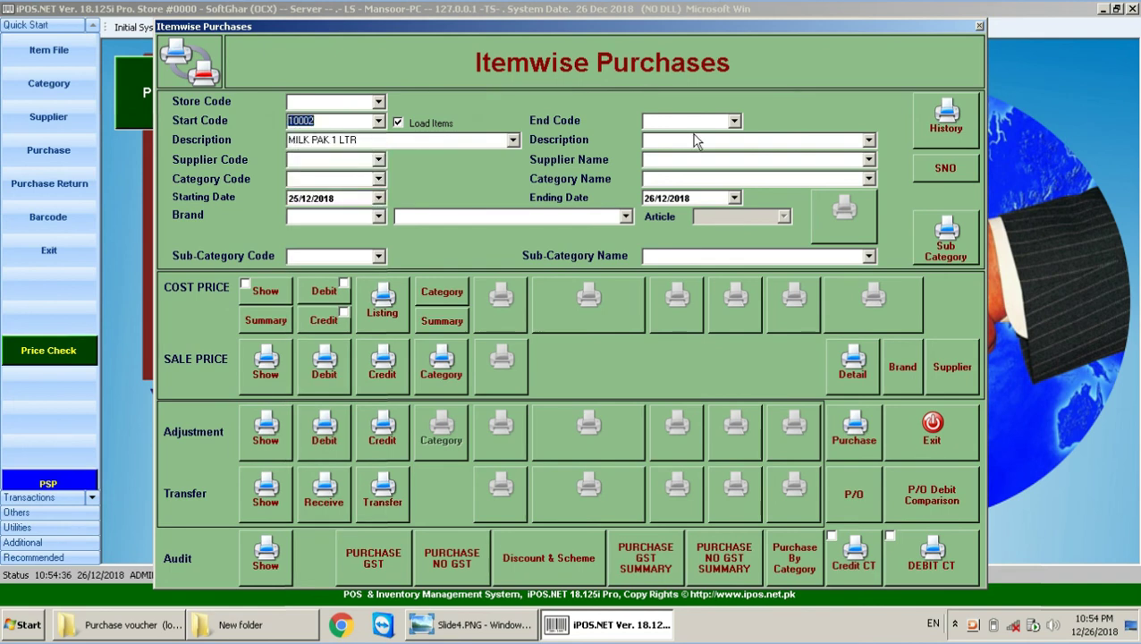
click(734, 122)
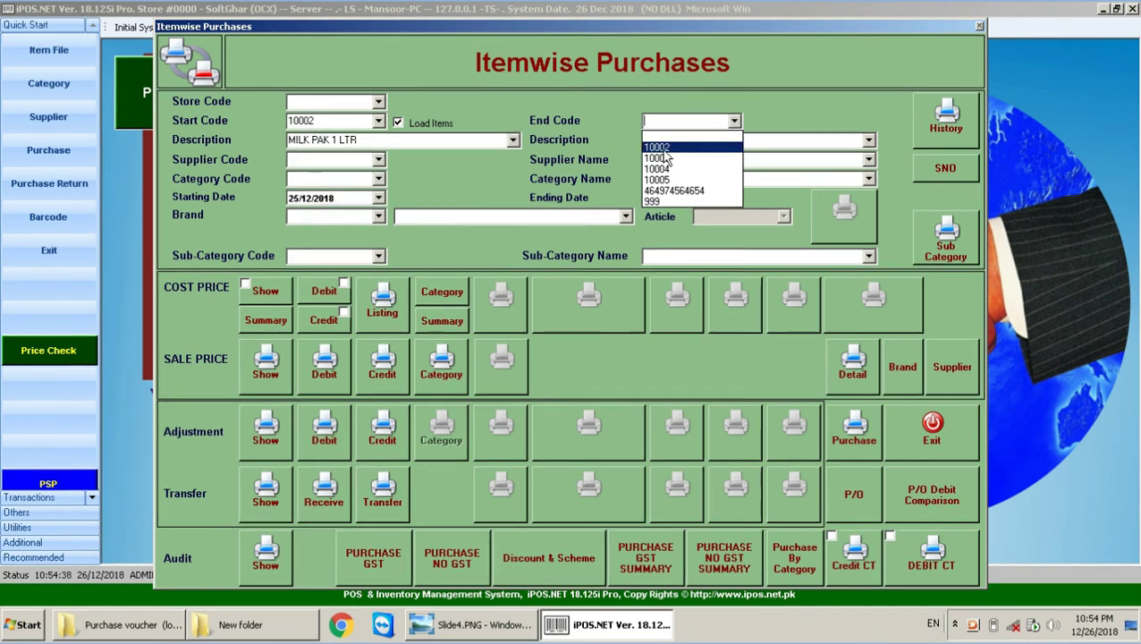
click(661, 149)
Step: Preview the cost-price itemwise report, review its two MILK PAK 1 LTR lines, and close it
click(264, 297)
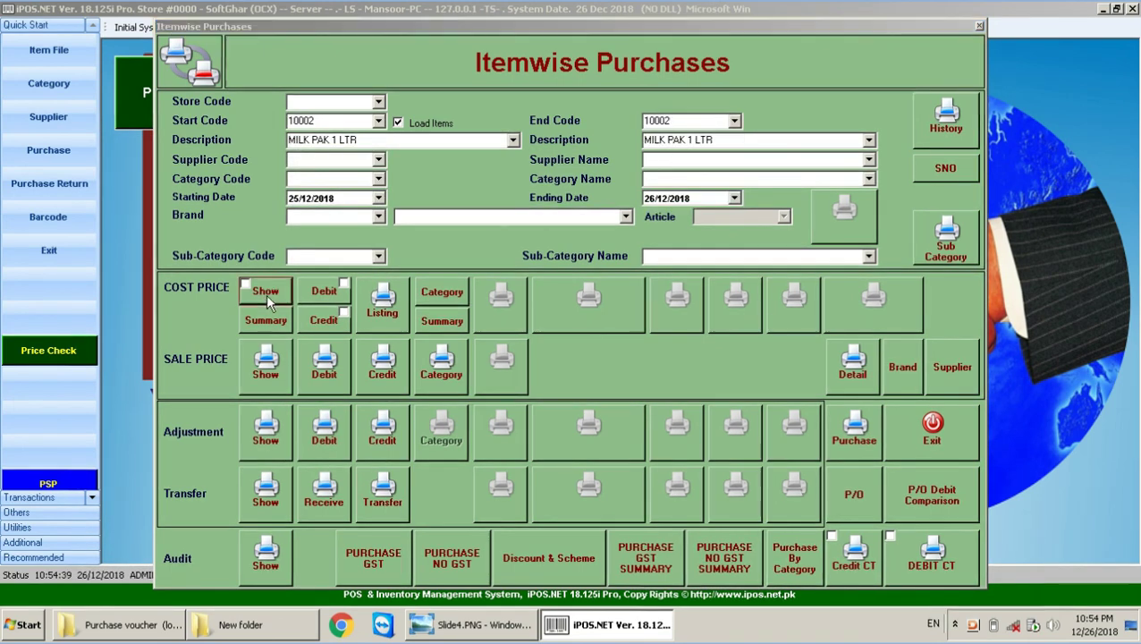
click(625, 420)
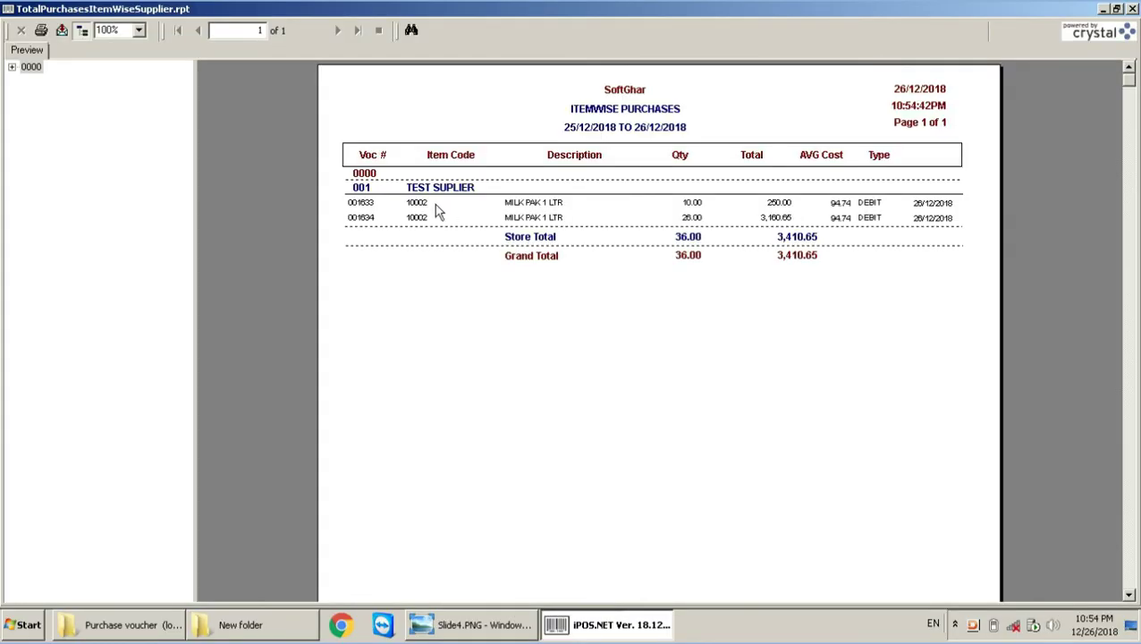
click(563, 206)
click(543, 219)
click(543, 204)
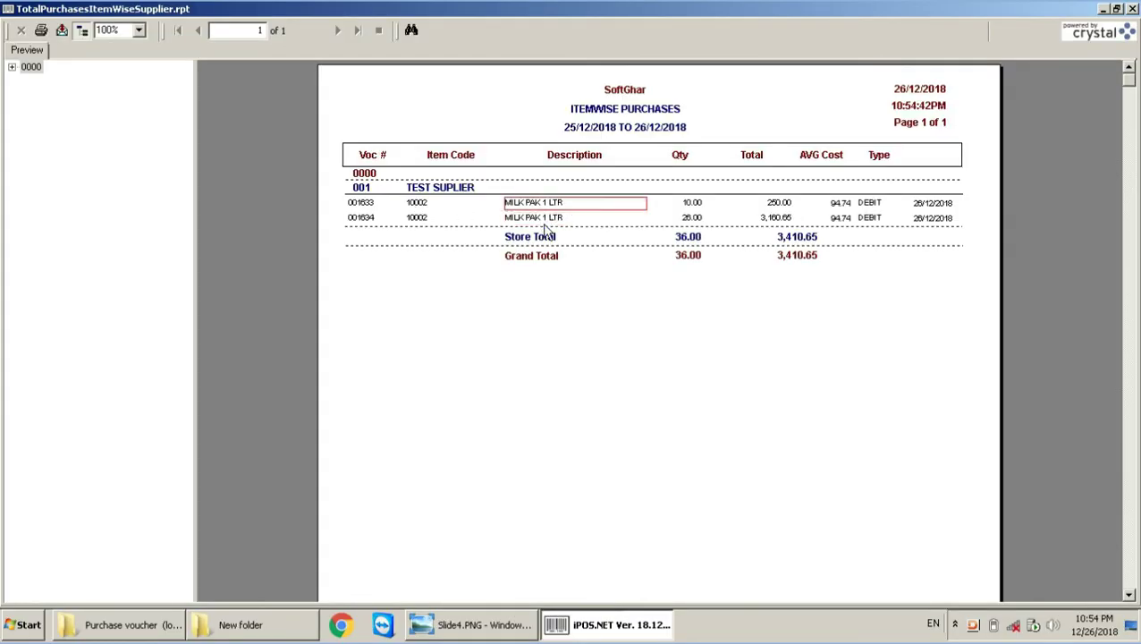
key(alt+F4)
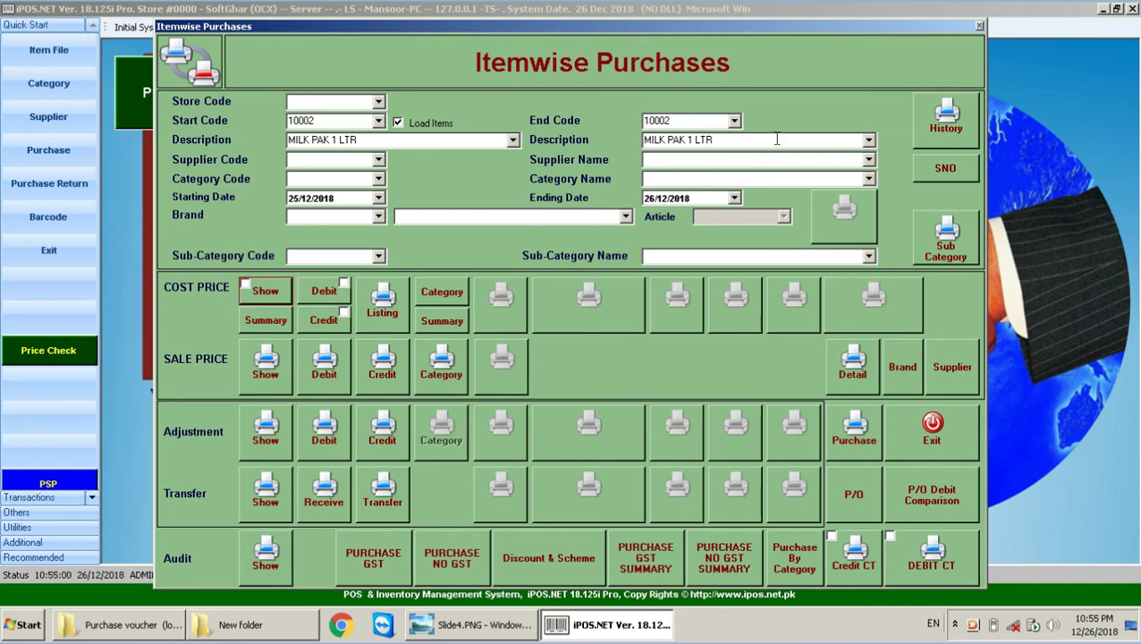
Step: Close Itemwise Purchases, view the Purchase Voucher (Location Wise) slide, and return to iPOS.NET
click(979, 25)
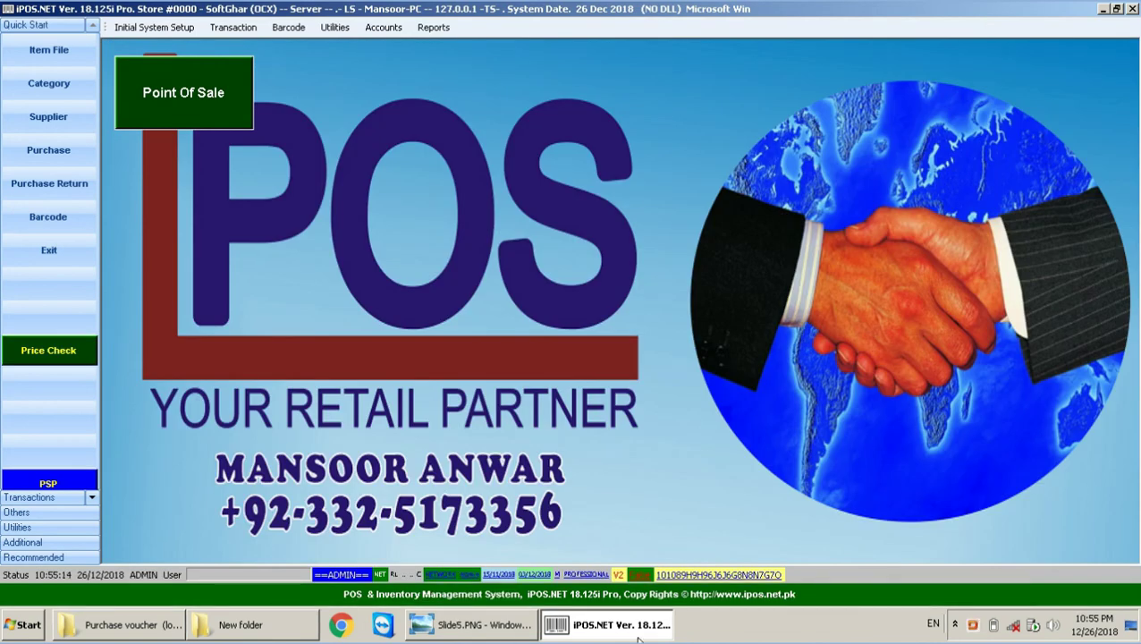
click(533, 637)
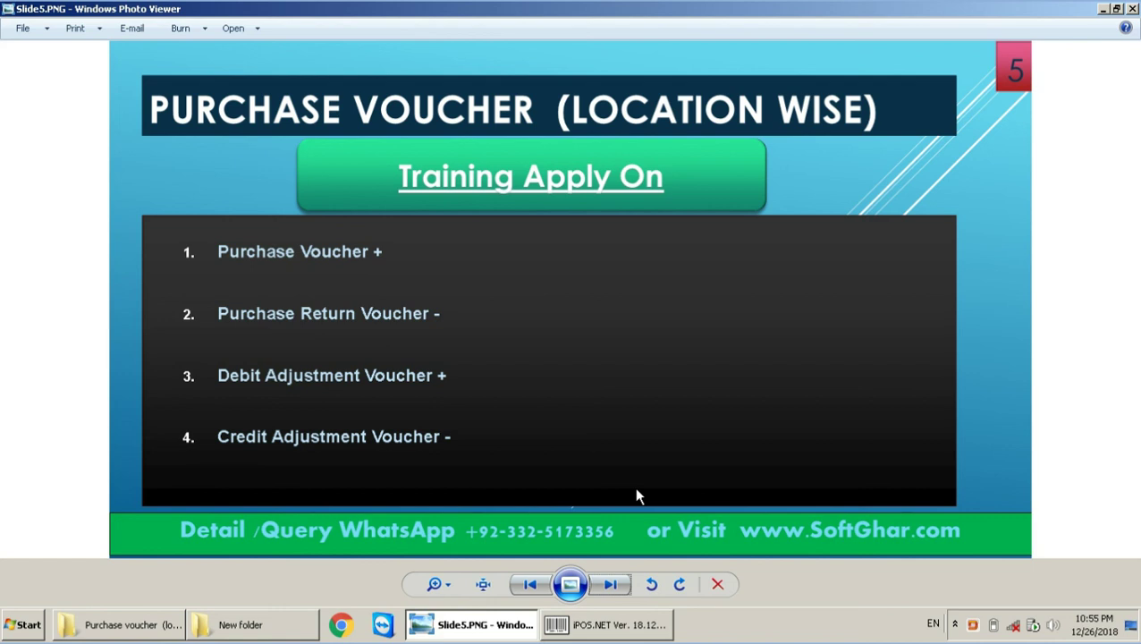
click(626, 626)
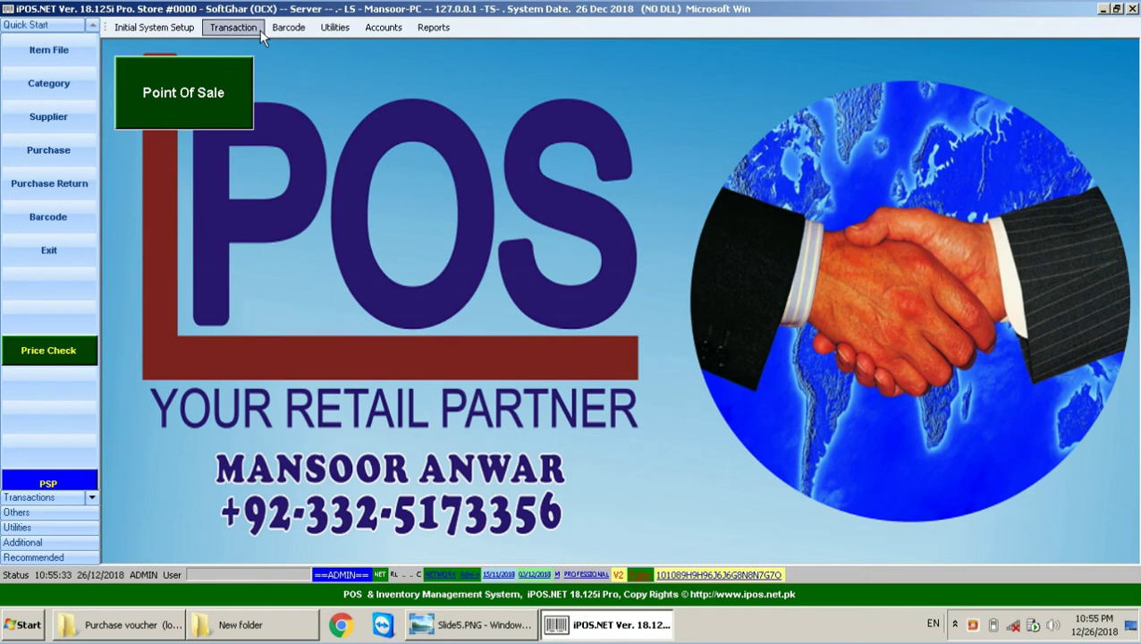
click(233, 27)
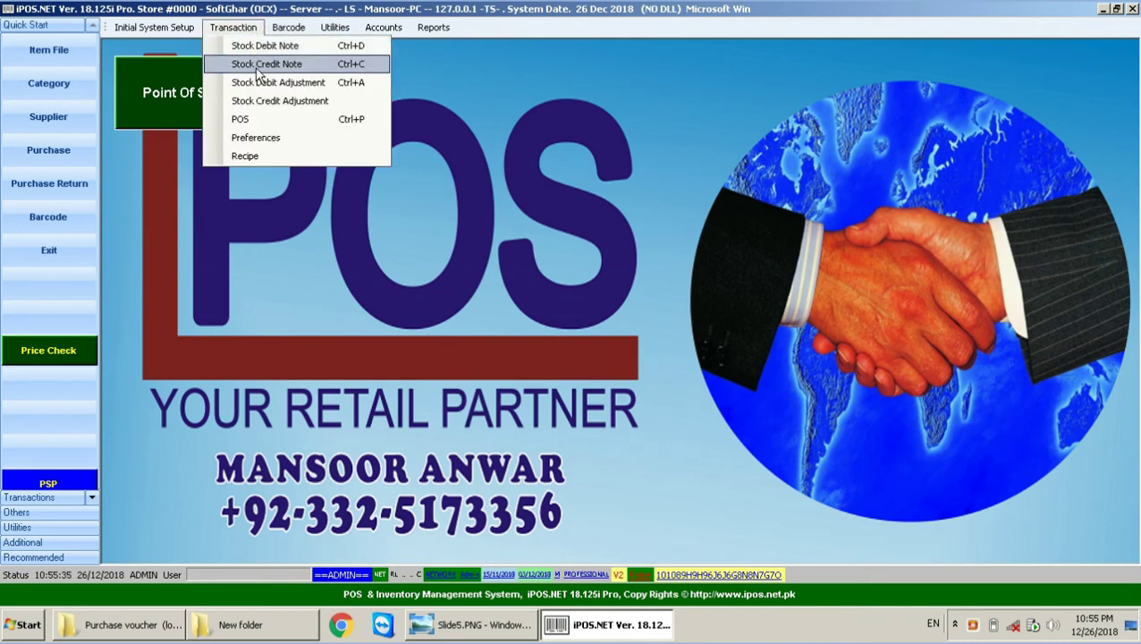
Step: View and close the Stock Credit Note and Stock Debit Adjustment vouchers
click(259, 64)
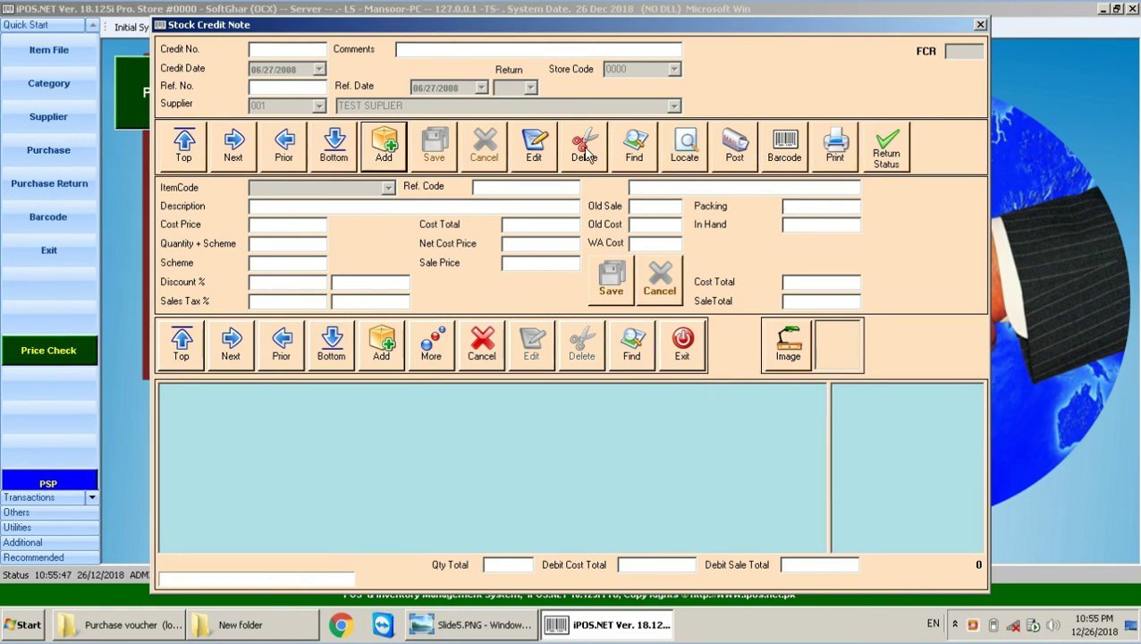
click(684, 344)
click(226, 25)
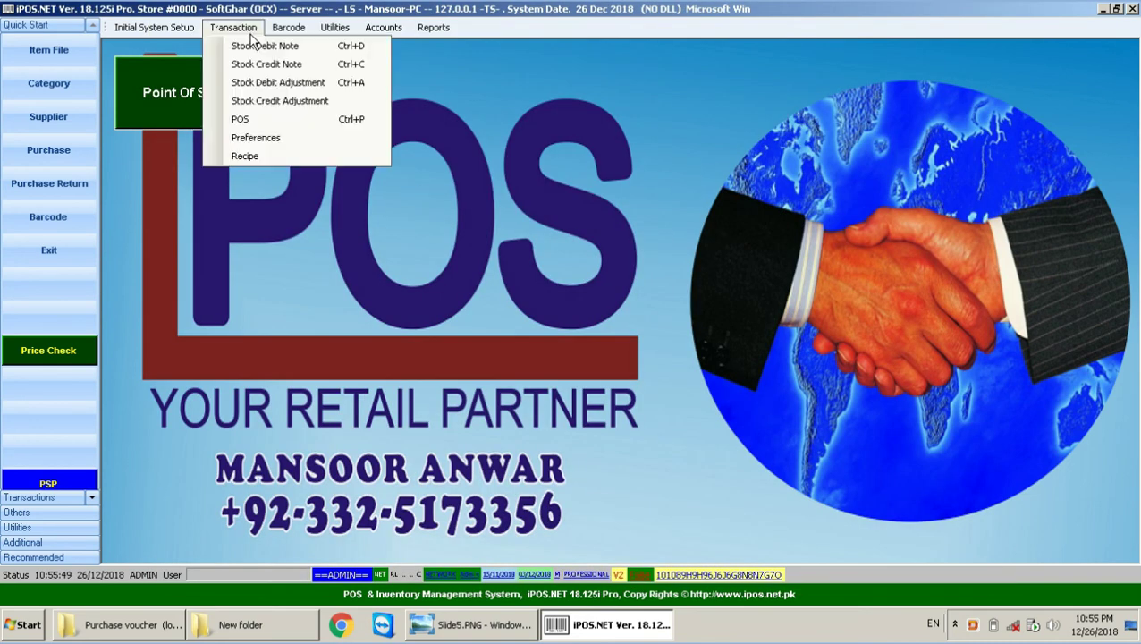
click(268, 82)
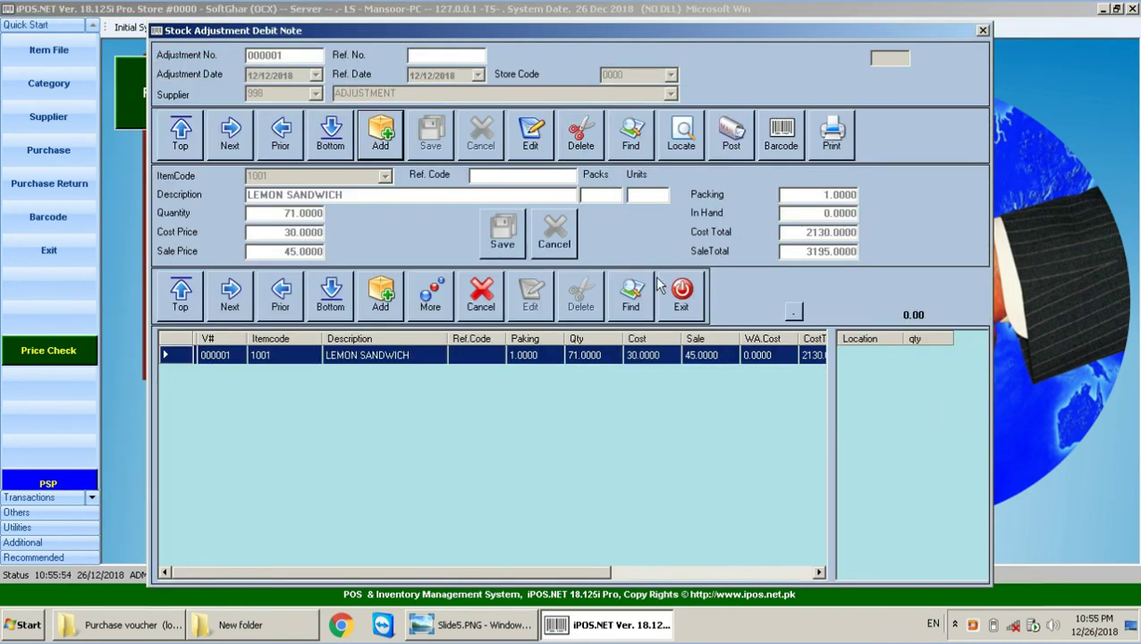
click(677, 300)
Step: View and close the Stock Credit Adjustment voucher, then bring Slide5.PNG back to the front
click(232, 27)
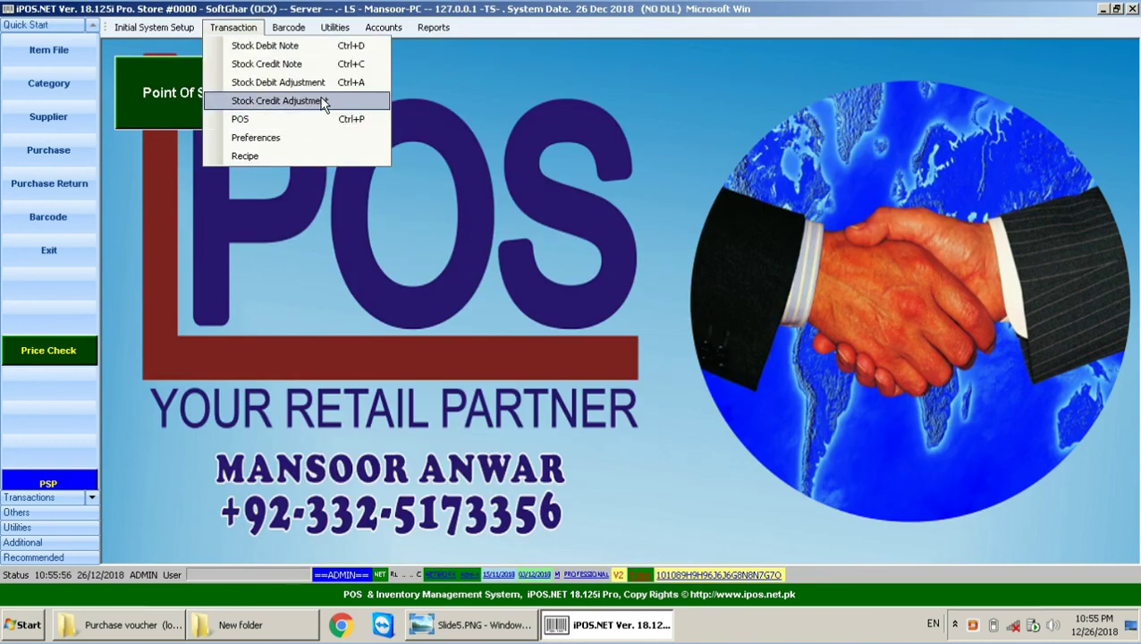
click(279, 101)
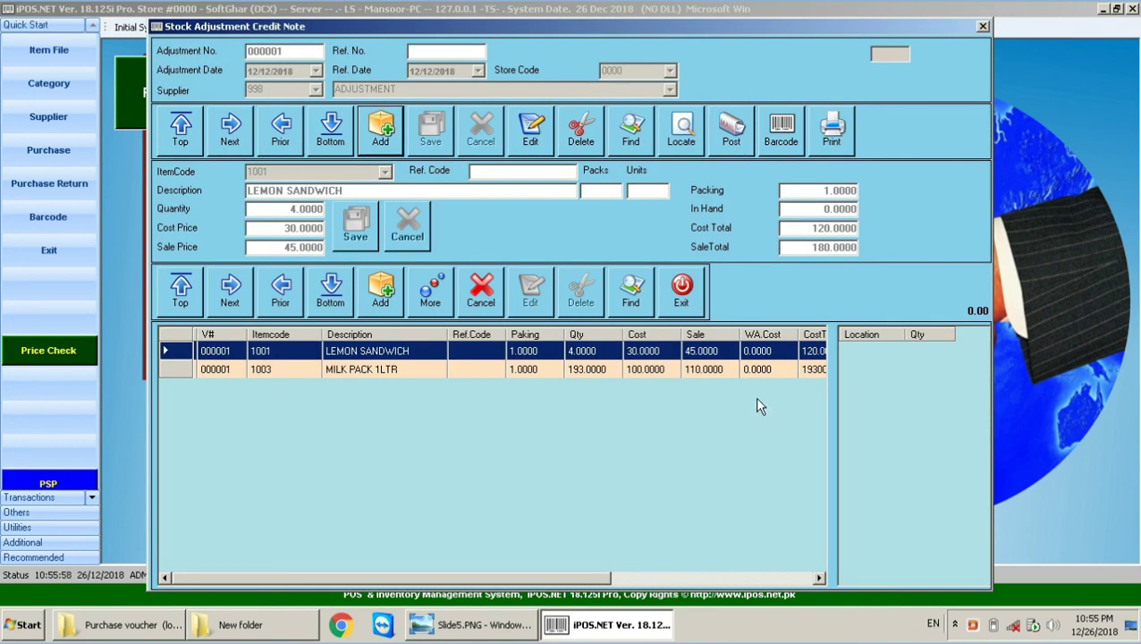
click(982, 27)
click(473, 624)
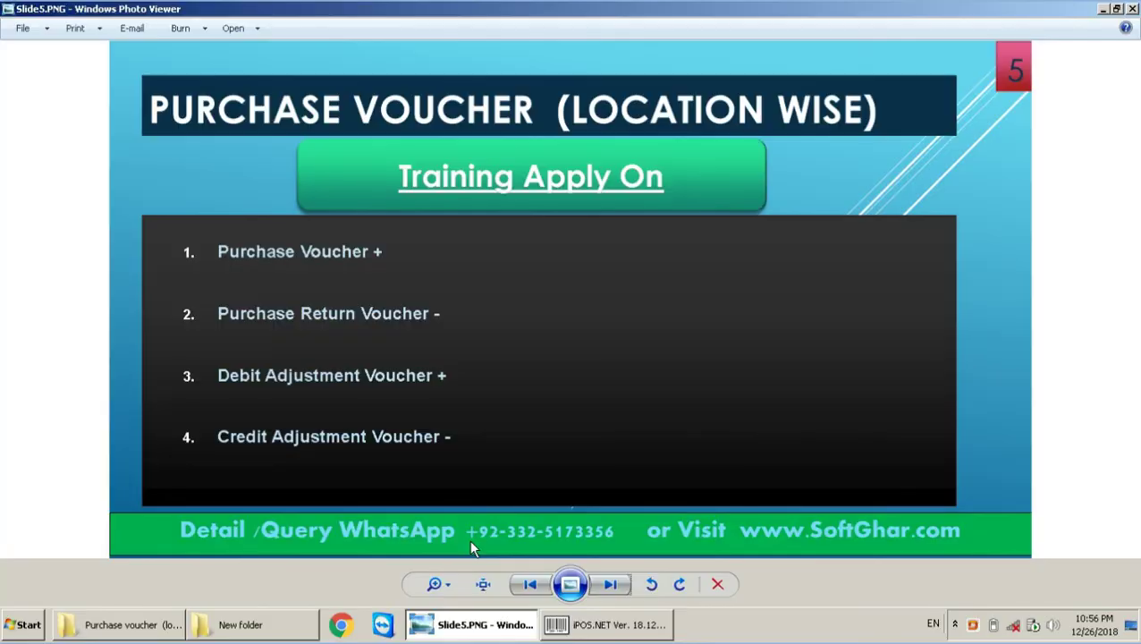